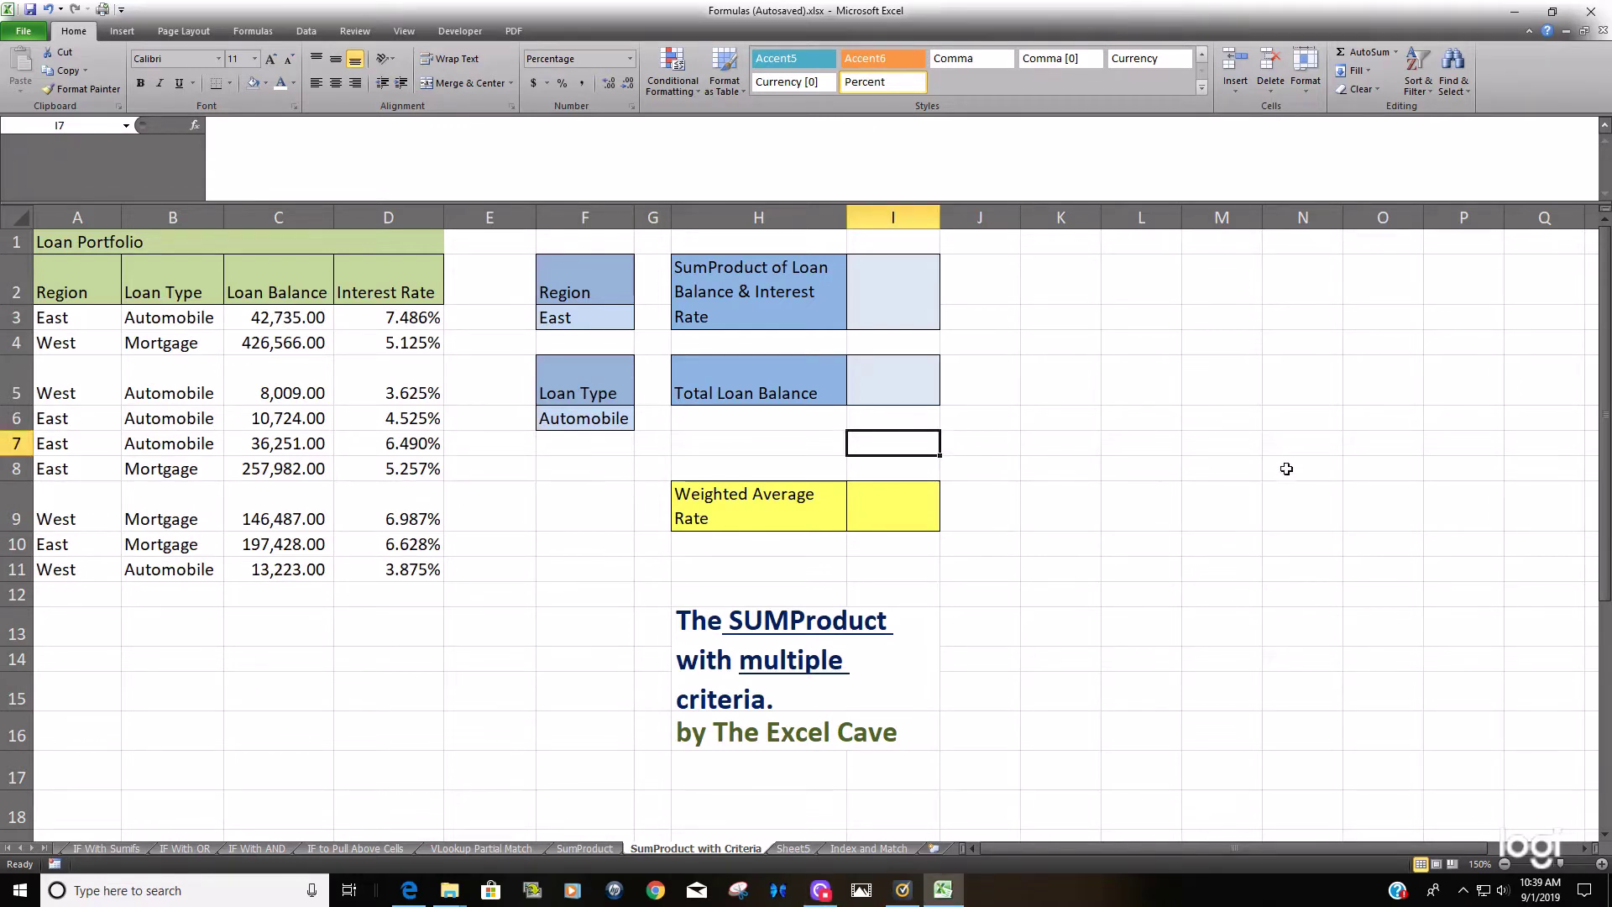
# Enter =SUMPRODUCT(C3:C11,D3:D11) in I7 and apply Comma Style, showing 65,584.01.
pyautogui.write('=Sum')
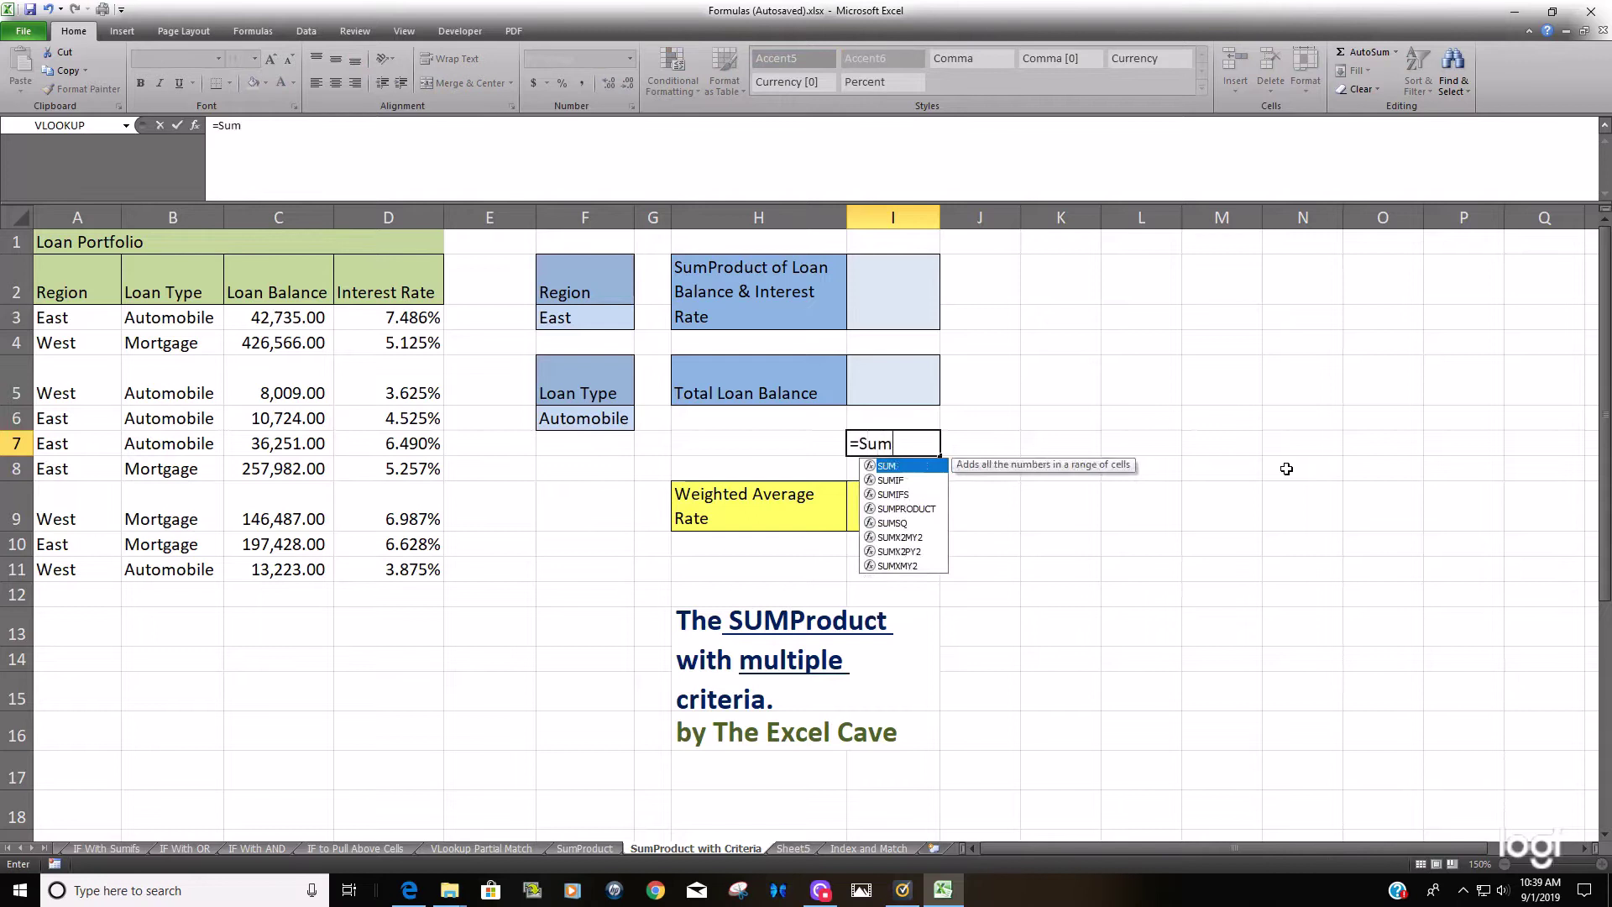
pyautogui.press('Down')
pyautogui.press('Down')
pyautogui.press('Down')
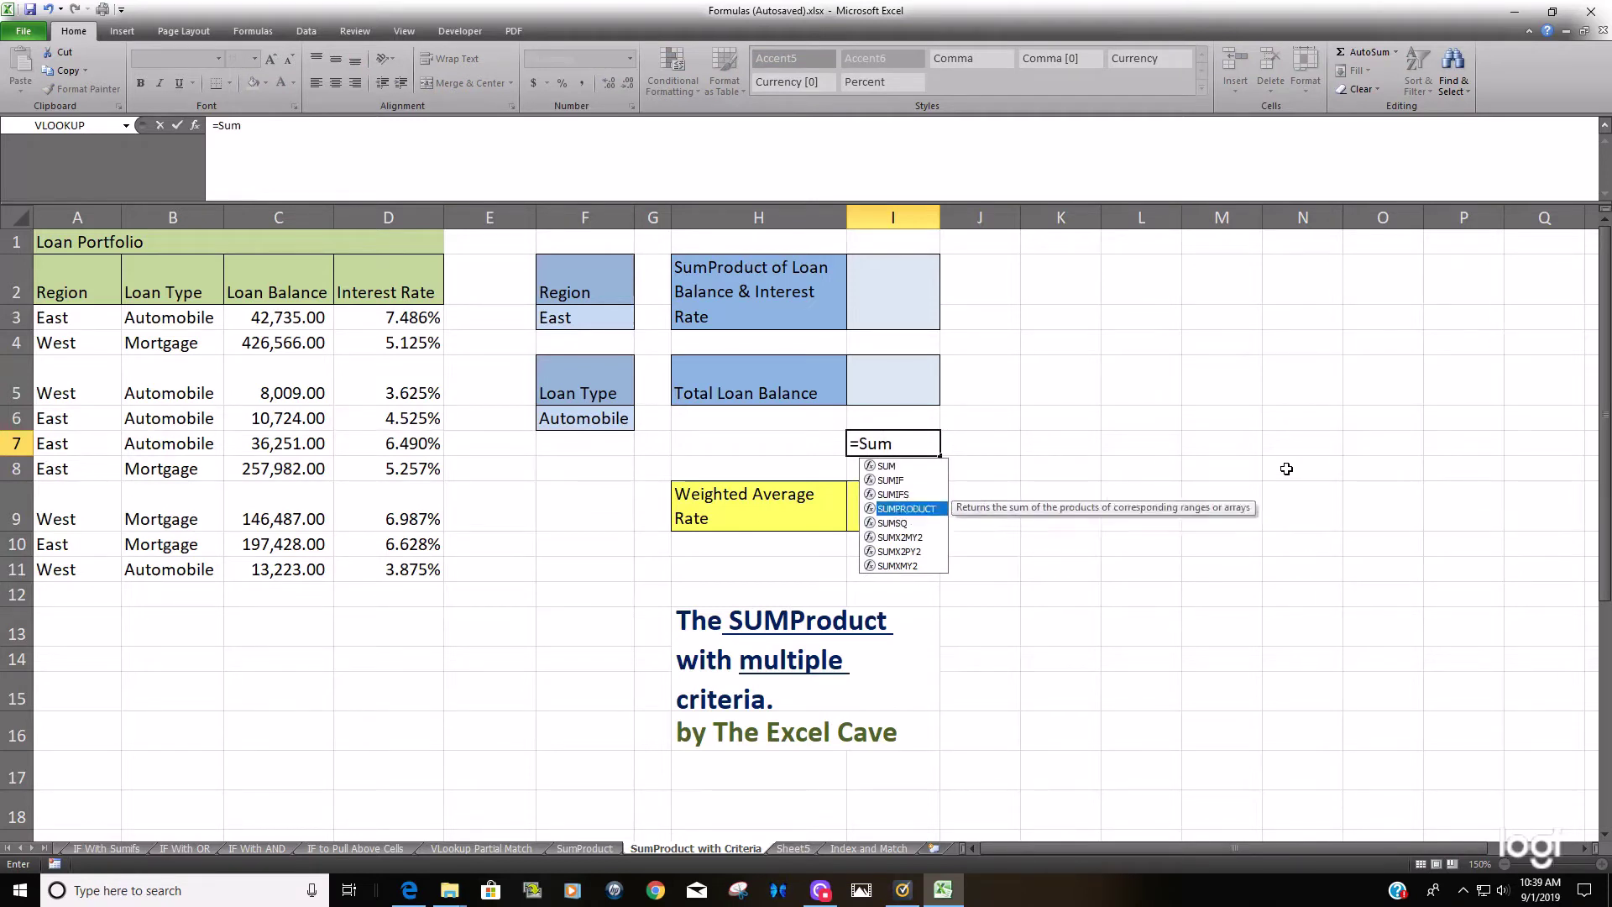
pyautogui.press('Up')
pyautogui.press('Down')
pyautogui.press('Tab')
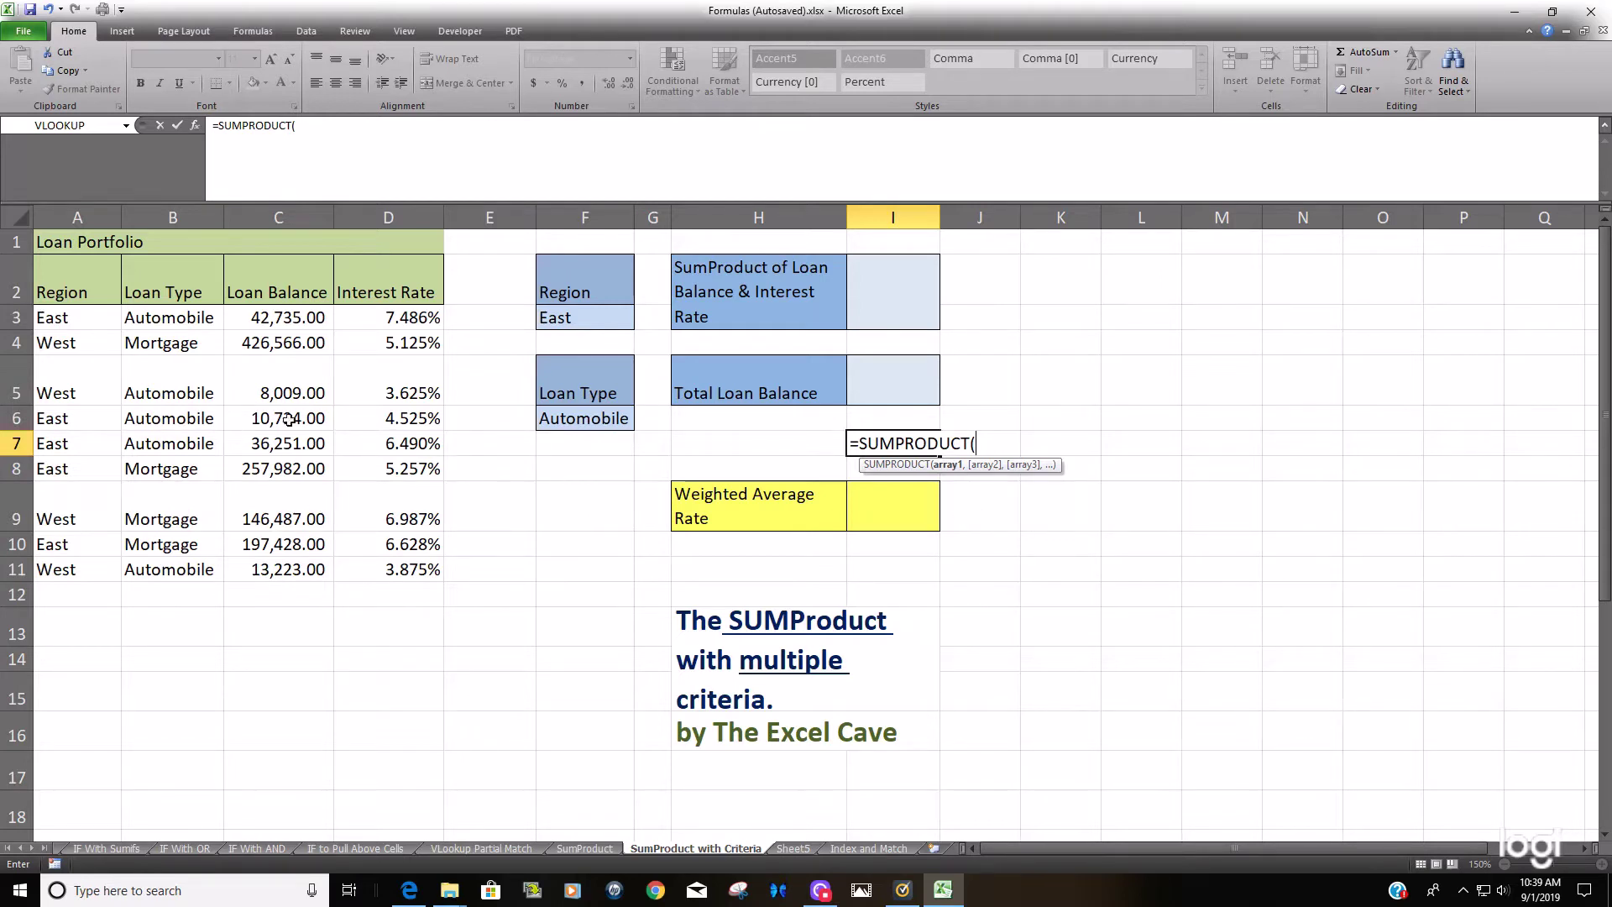
pyautogui.moveTo(298, 318); pyautogui.dragTo(296, 564)
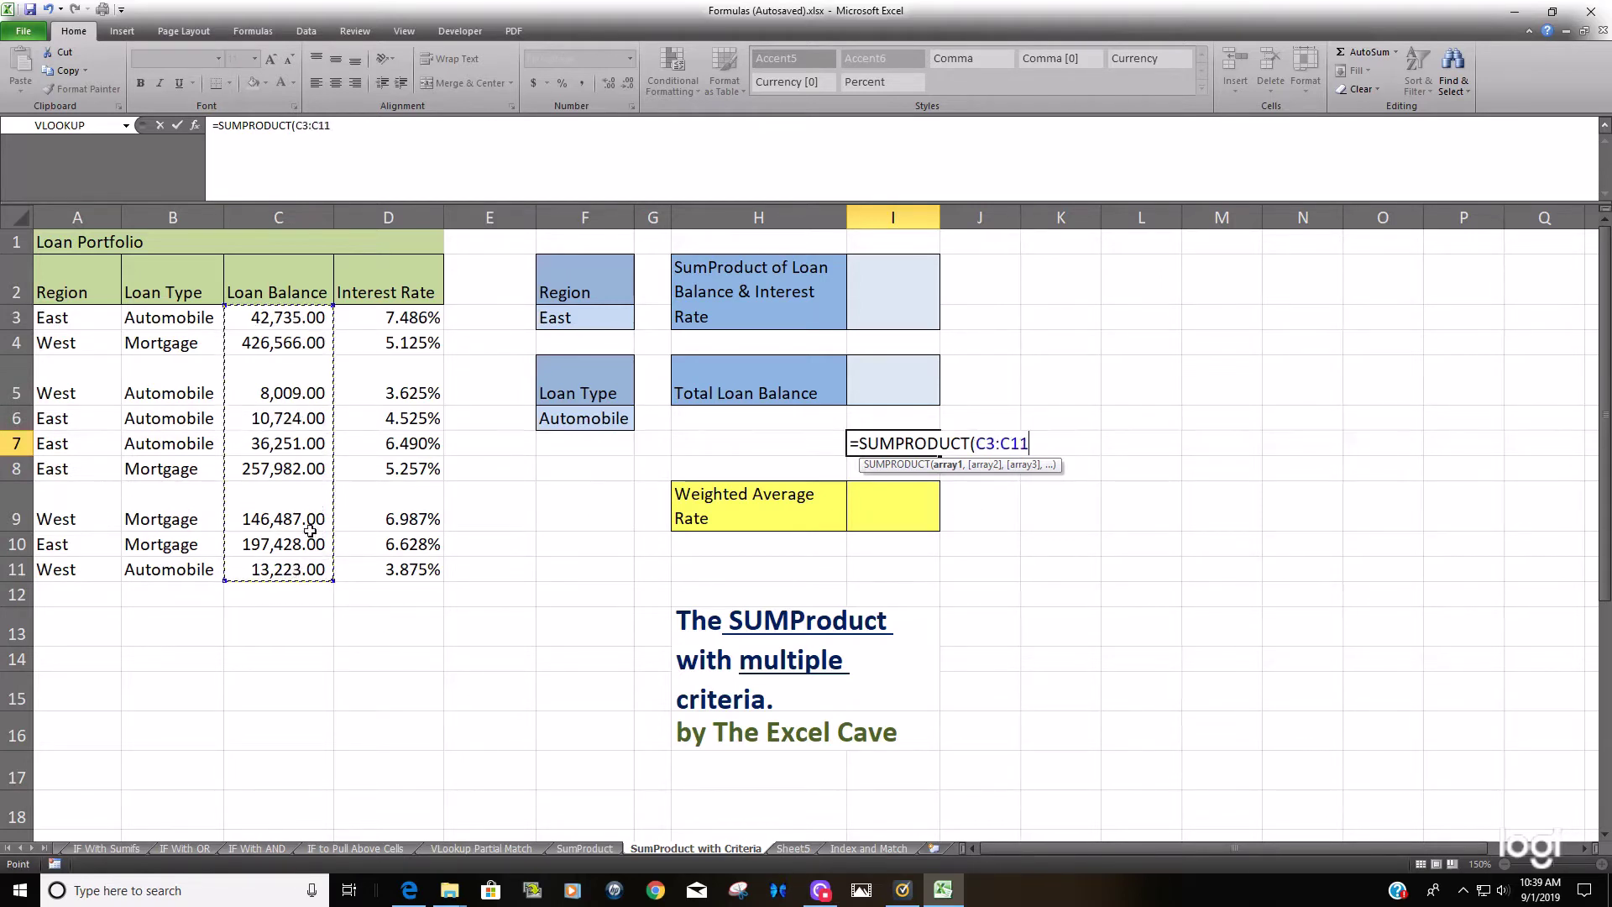
pyautogui.write(',')
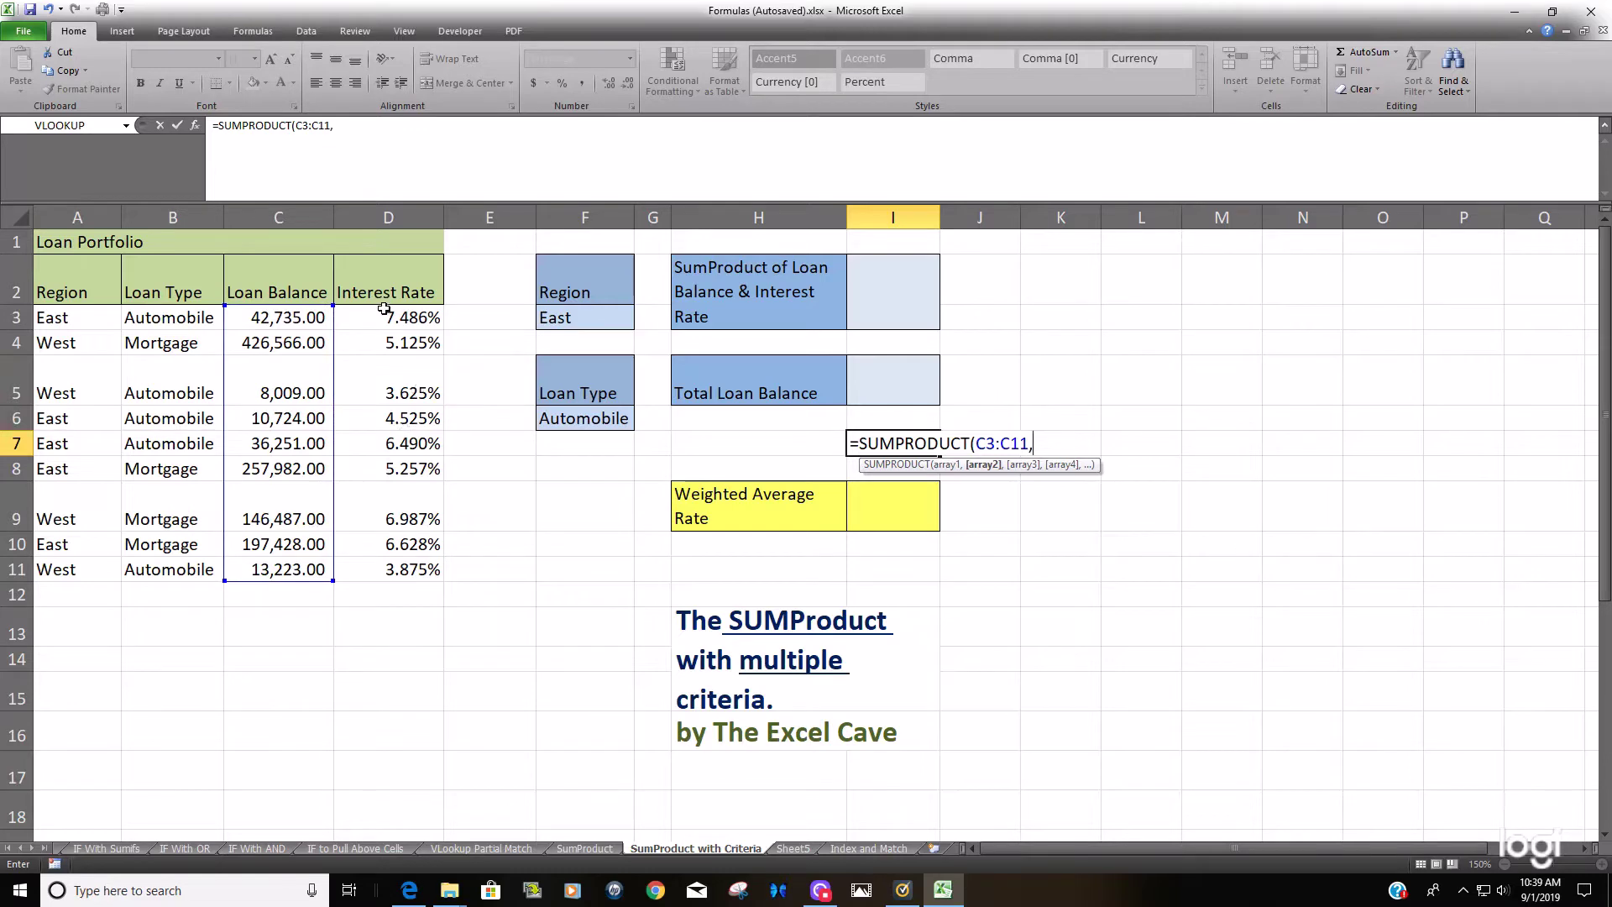
pyautogui.moveTo(383, 312); pyautogui.dragTo(396, 561)
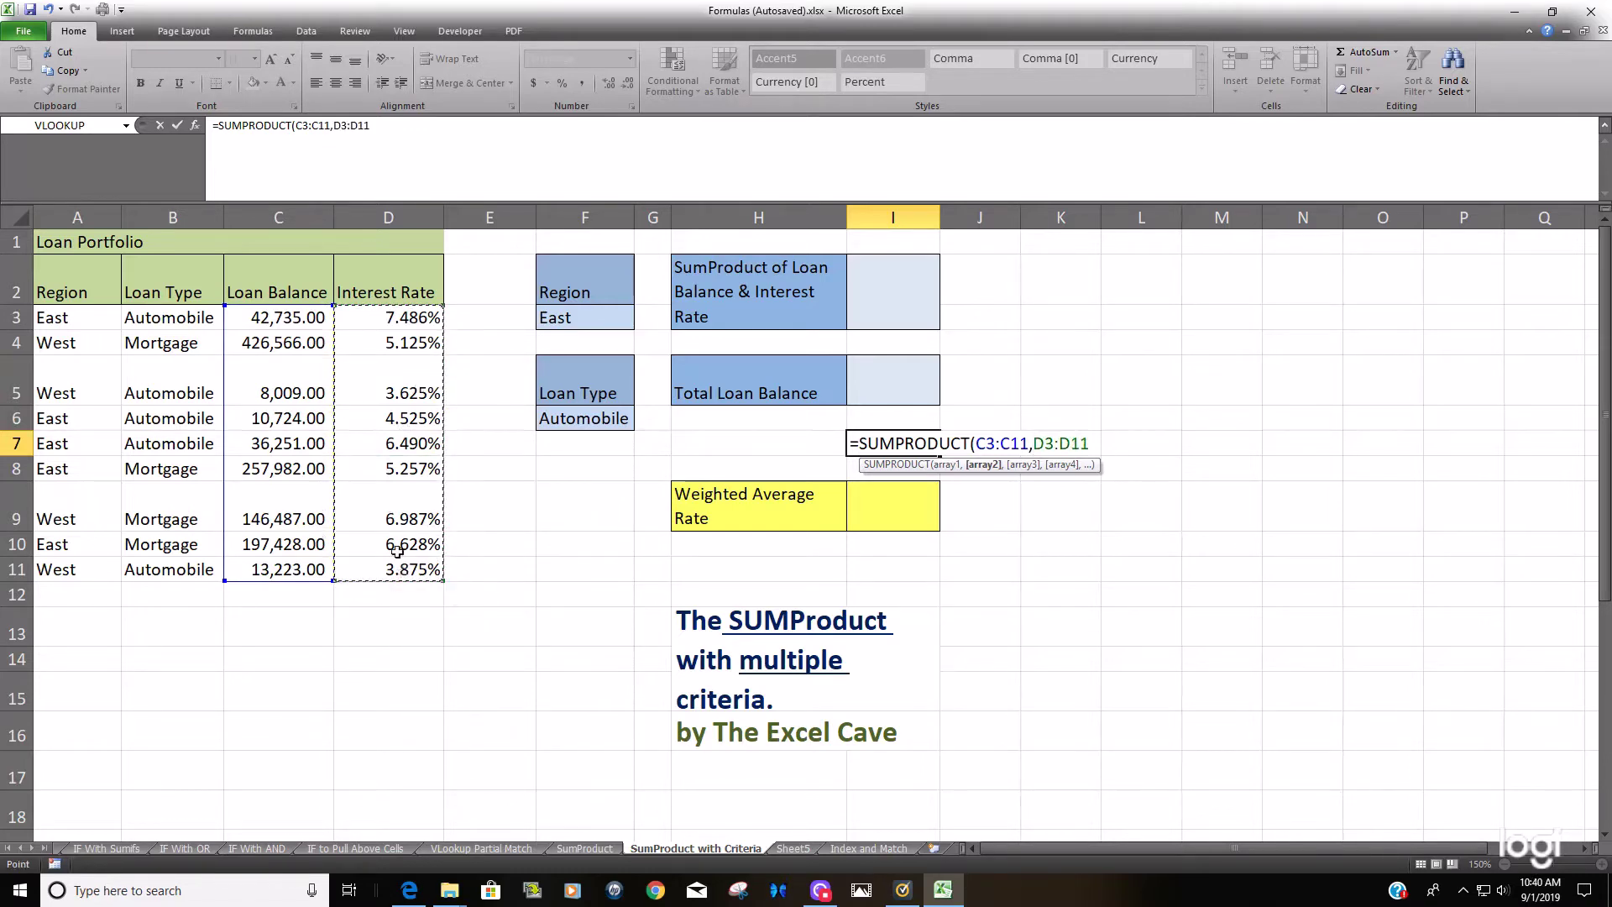
pyautogui.write(')')
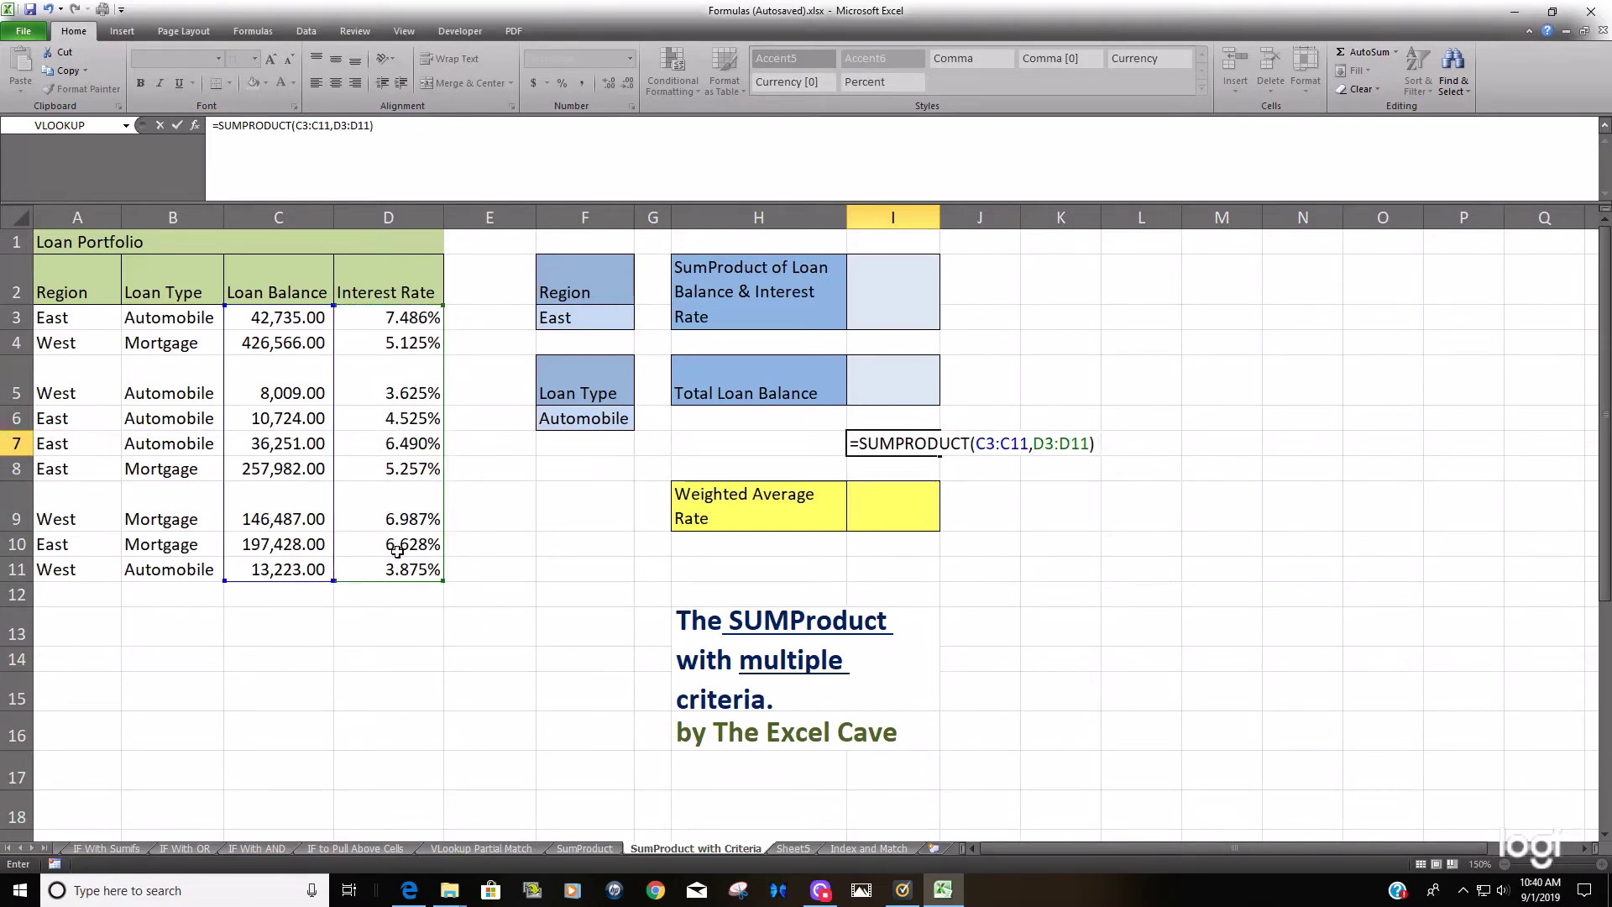
pyautogui.press('Return')
pyautogui.press('Up')
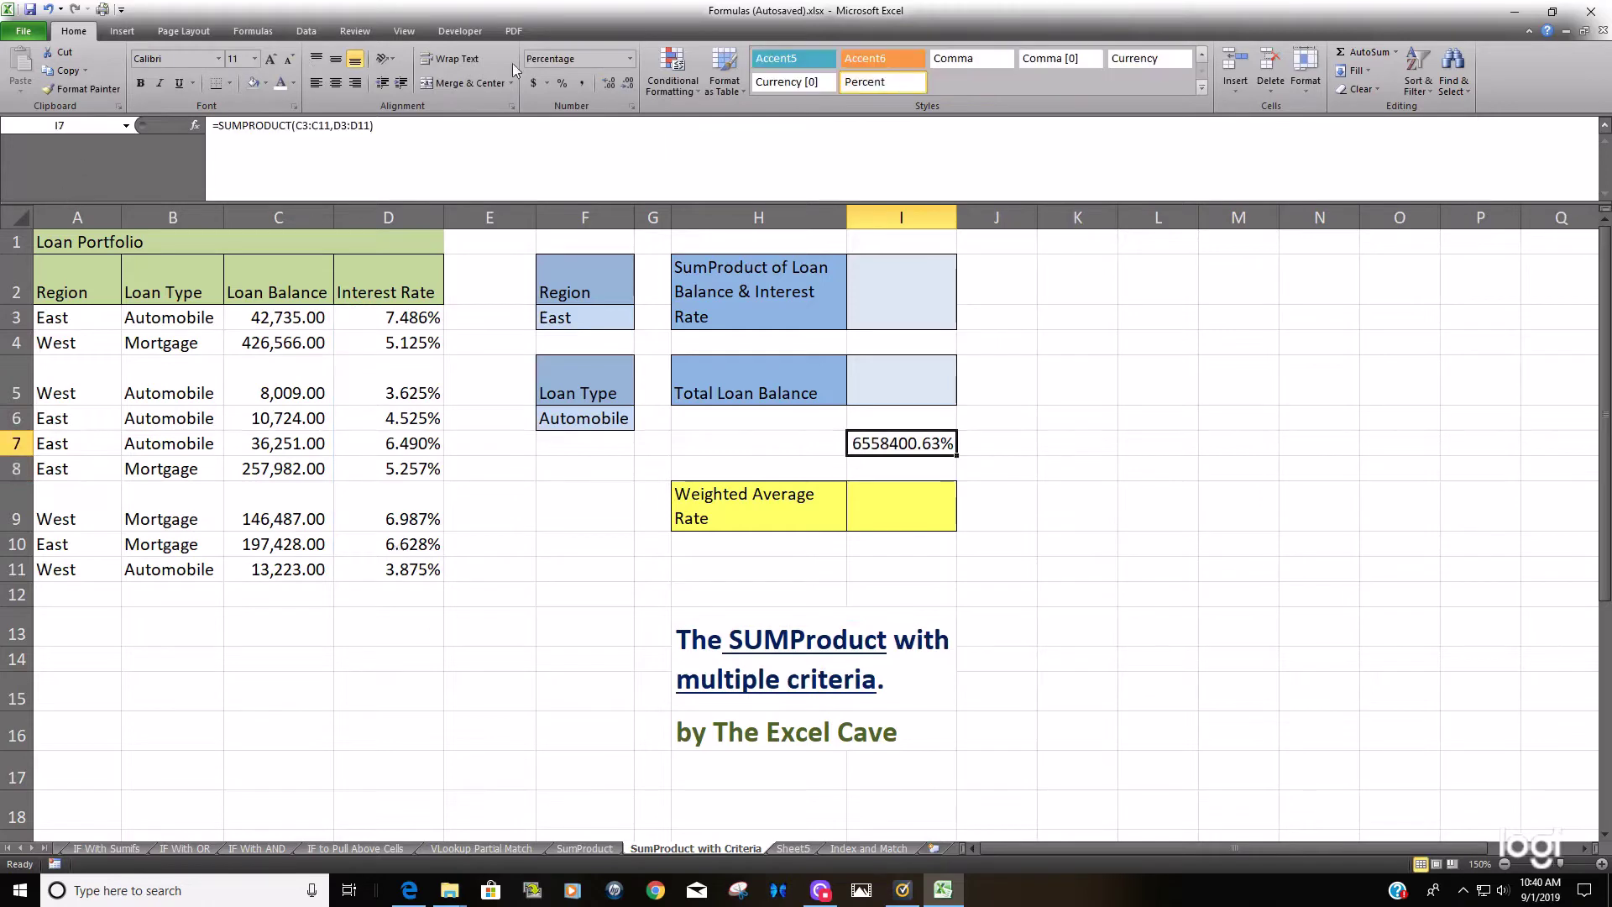
pyautogui.click(581, 83)
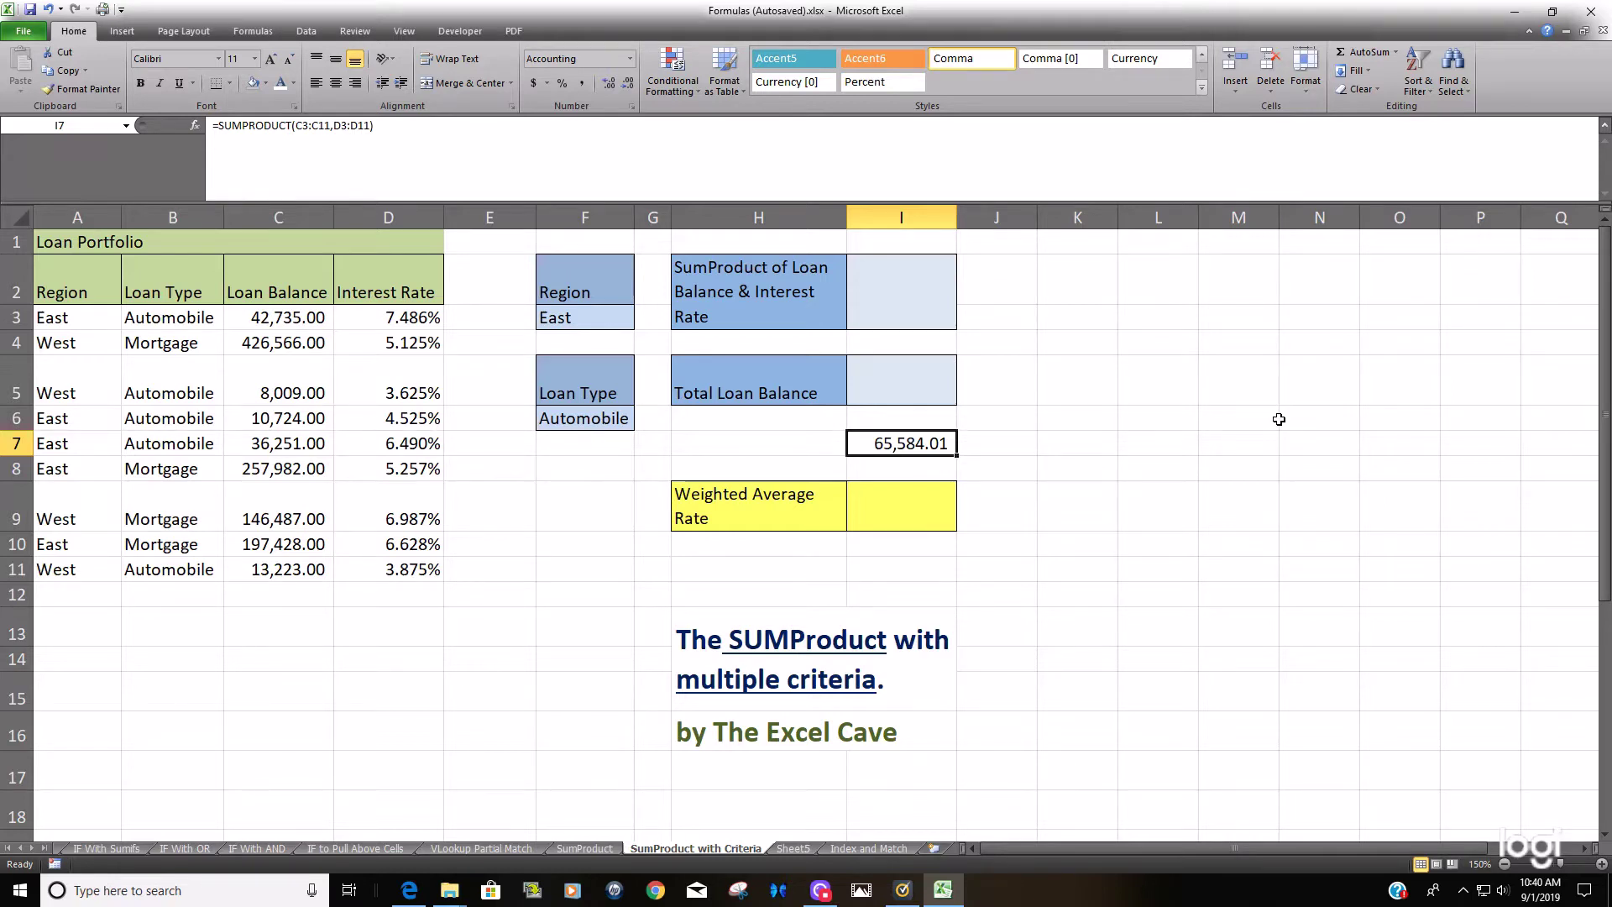
# Review the trial SUMPRODUCT formula in I7, then delete it to leave I7 empty.
pyautogui.press('F2')
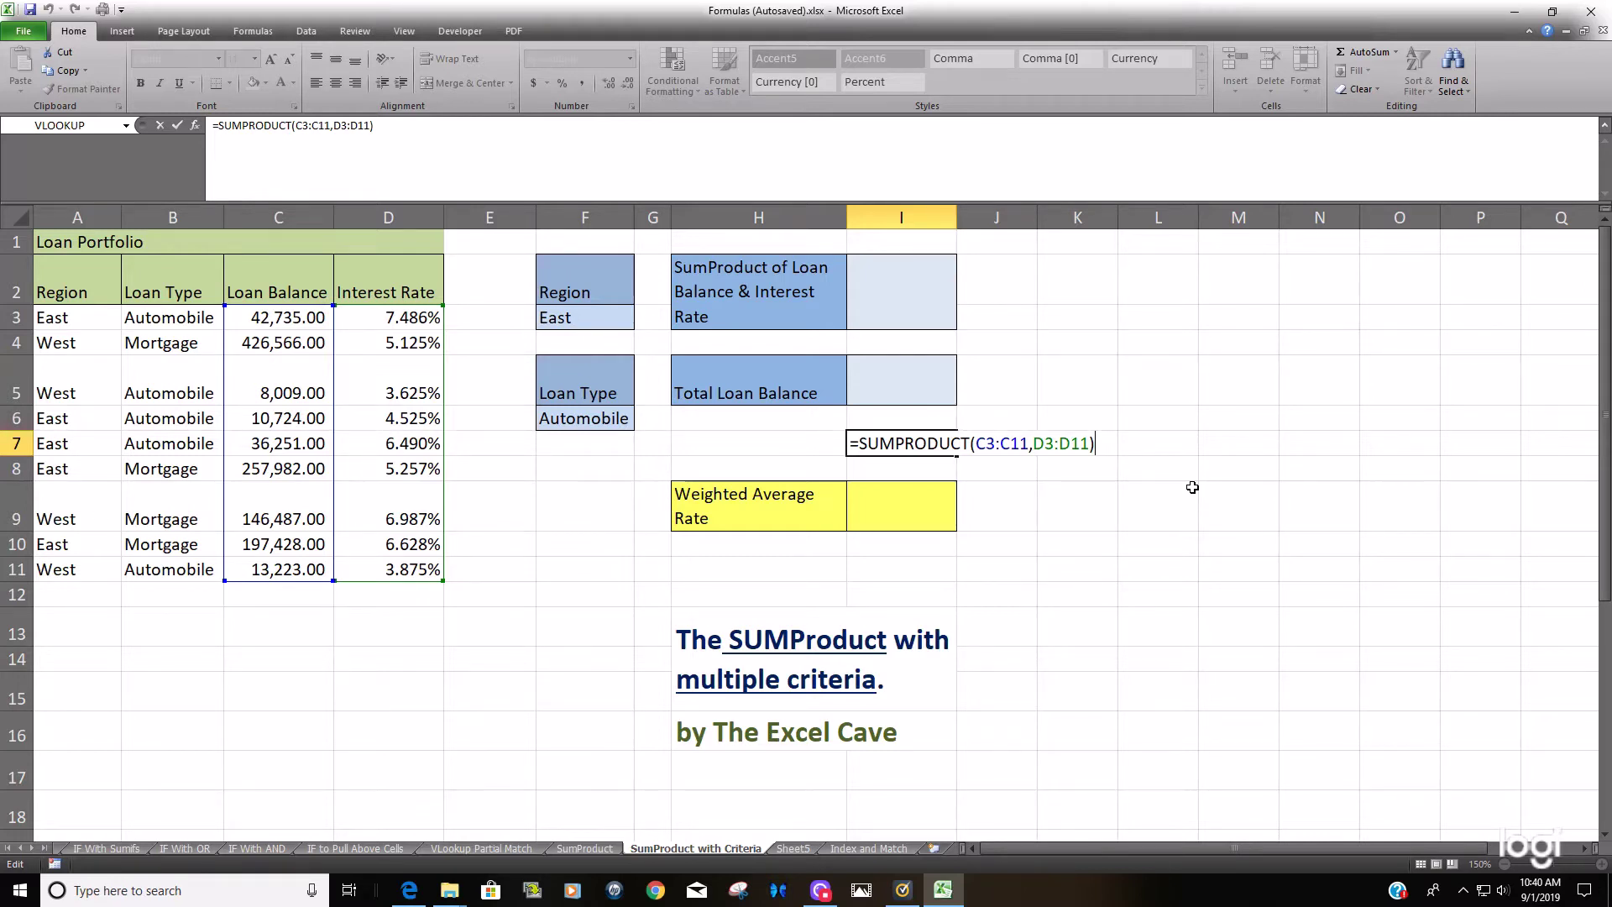
pyautogui.hotkey('ctrl', 'Return')
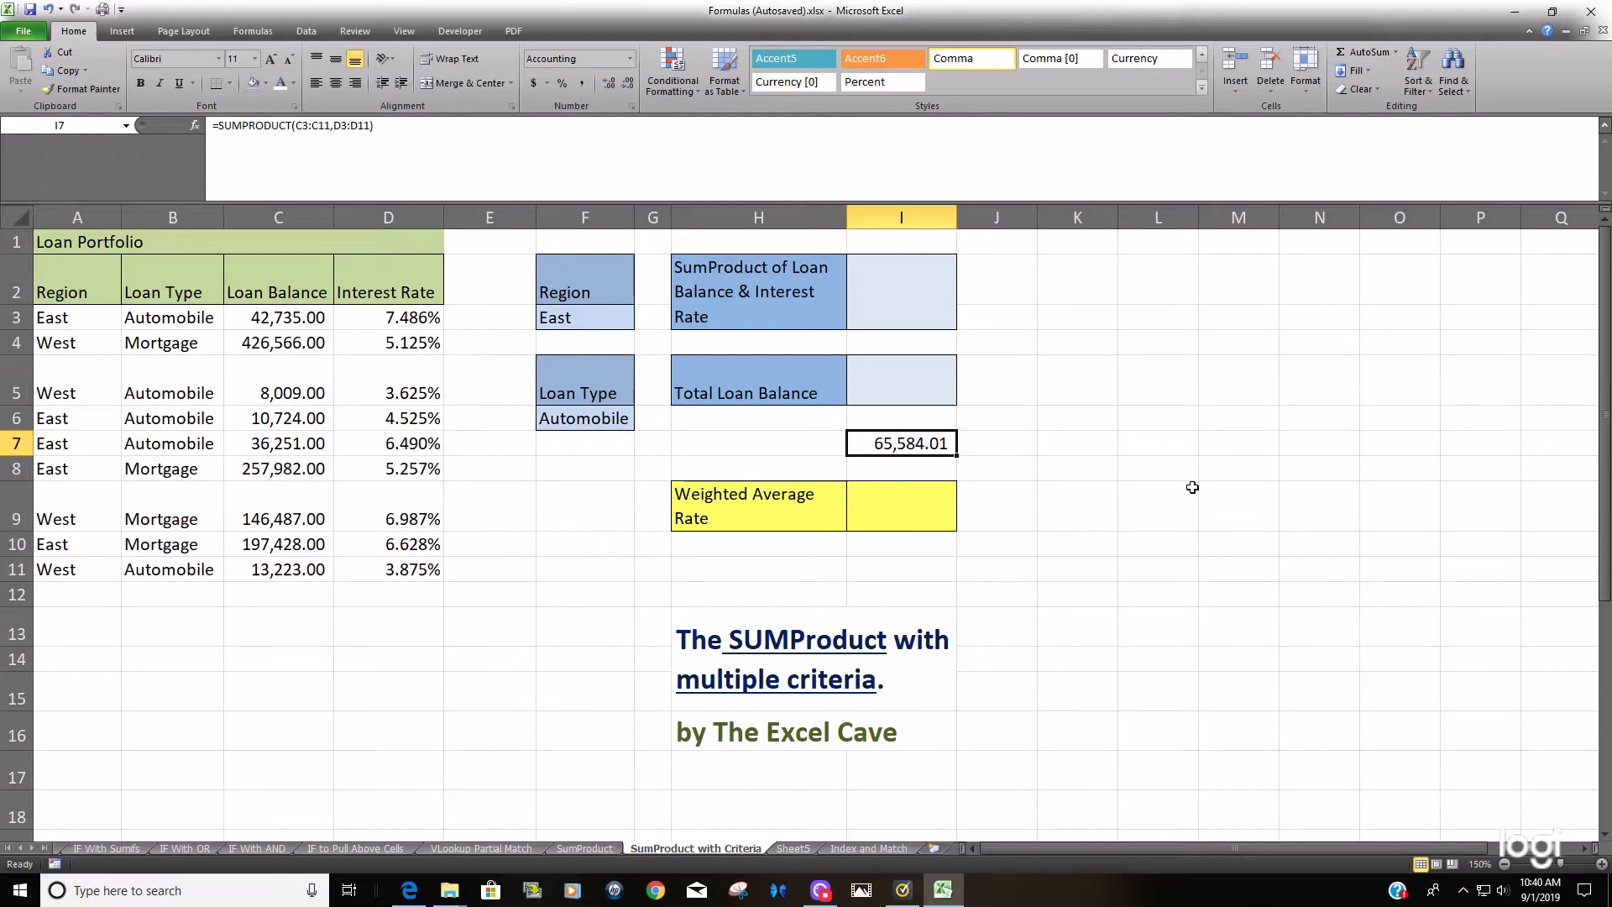
pyautogui.press('Delete')
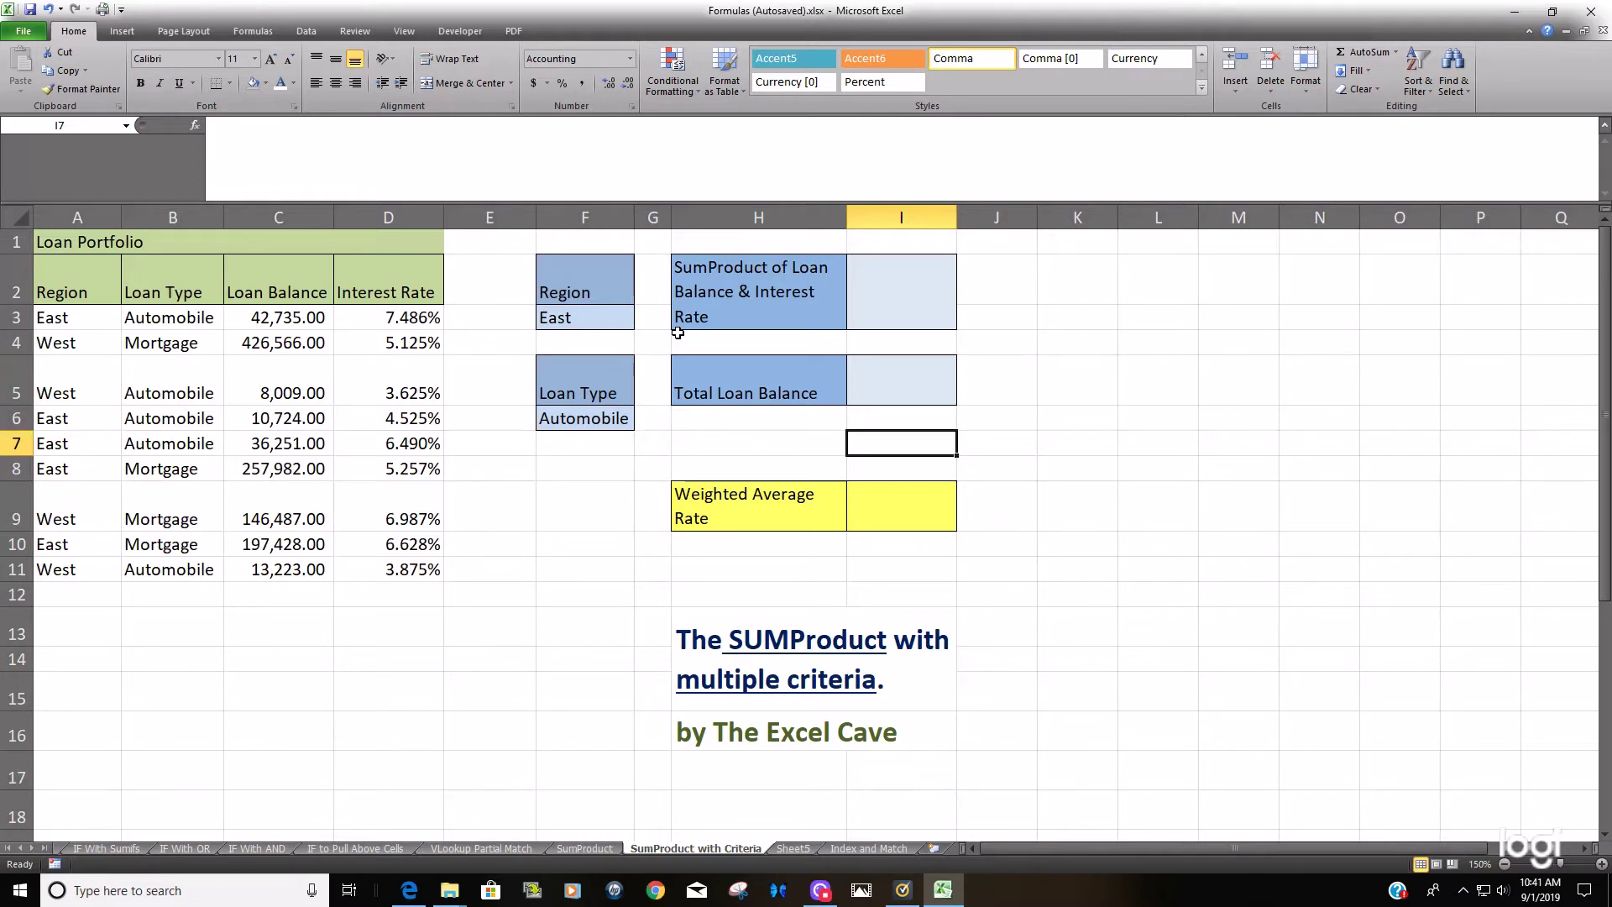
# Start a SUMPRODUCT in I3 with criteria --(A3:A11=F3) and --(B3:B11=F6).
pyautogui.click(930, 314)
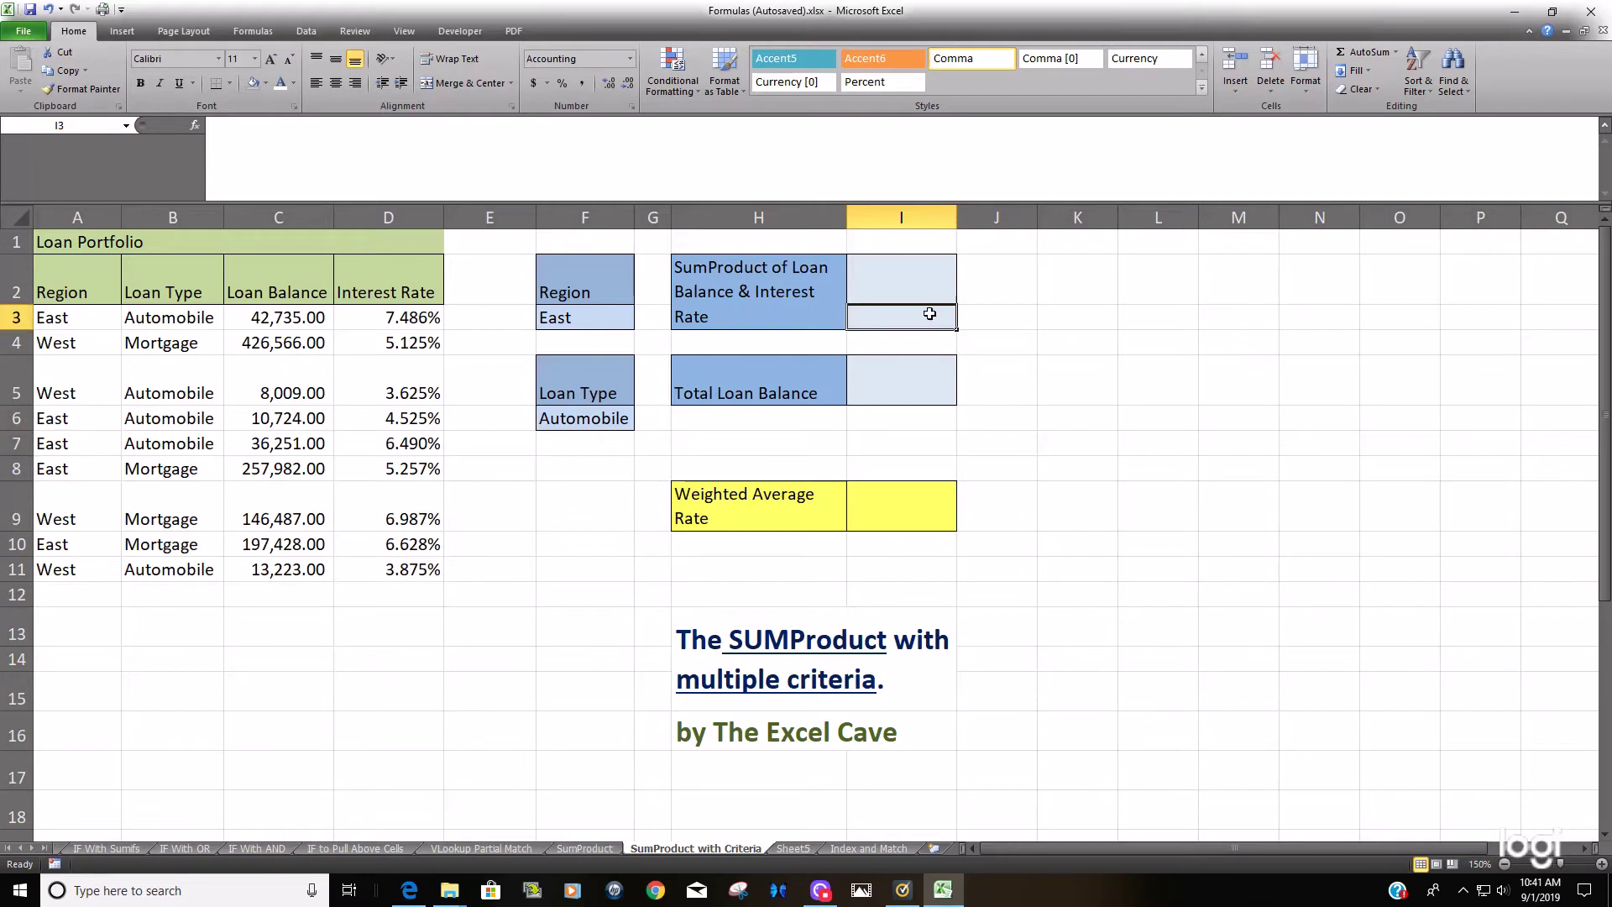
pyautogui.write('=S')
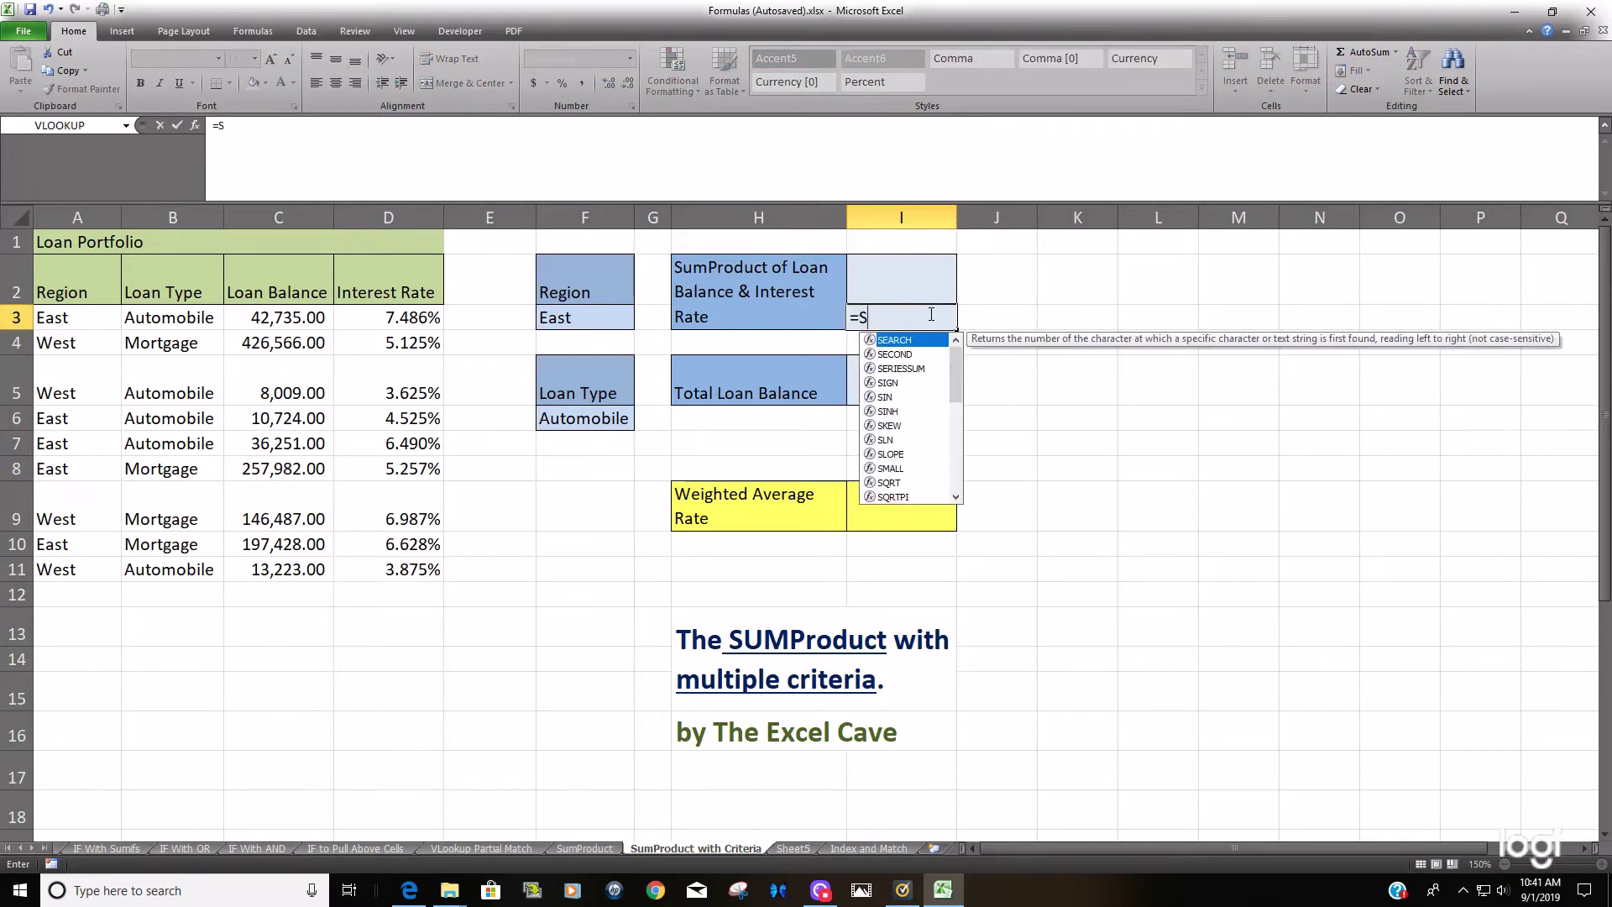
pyautogui.write('up')
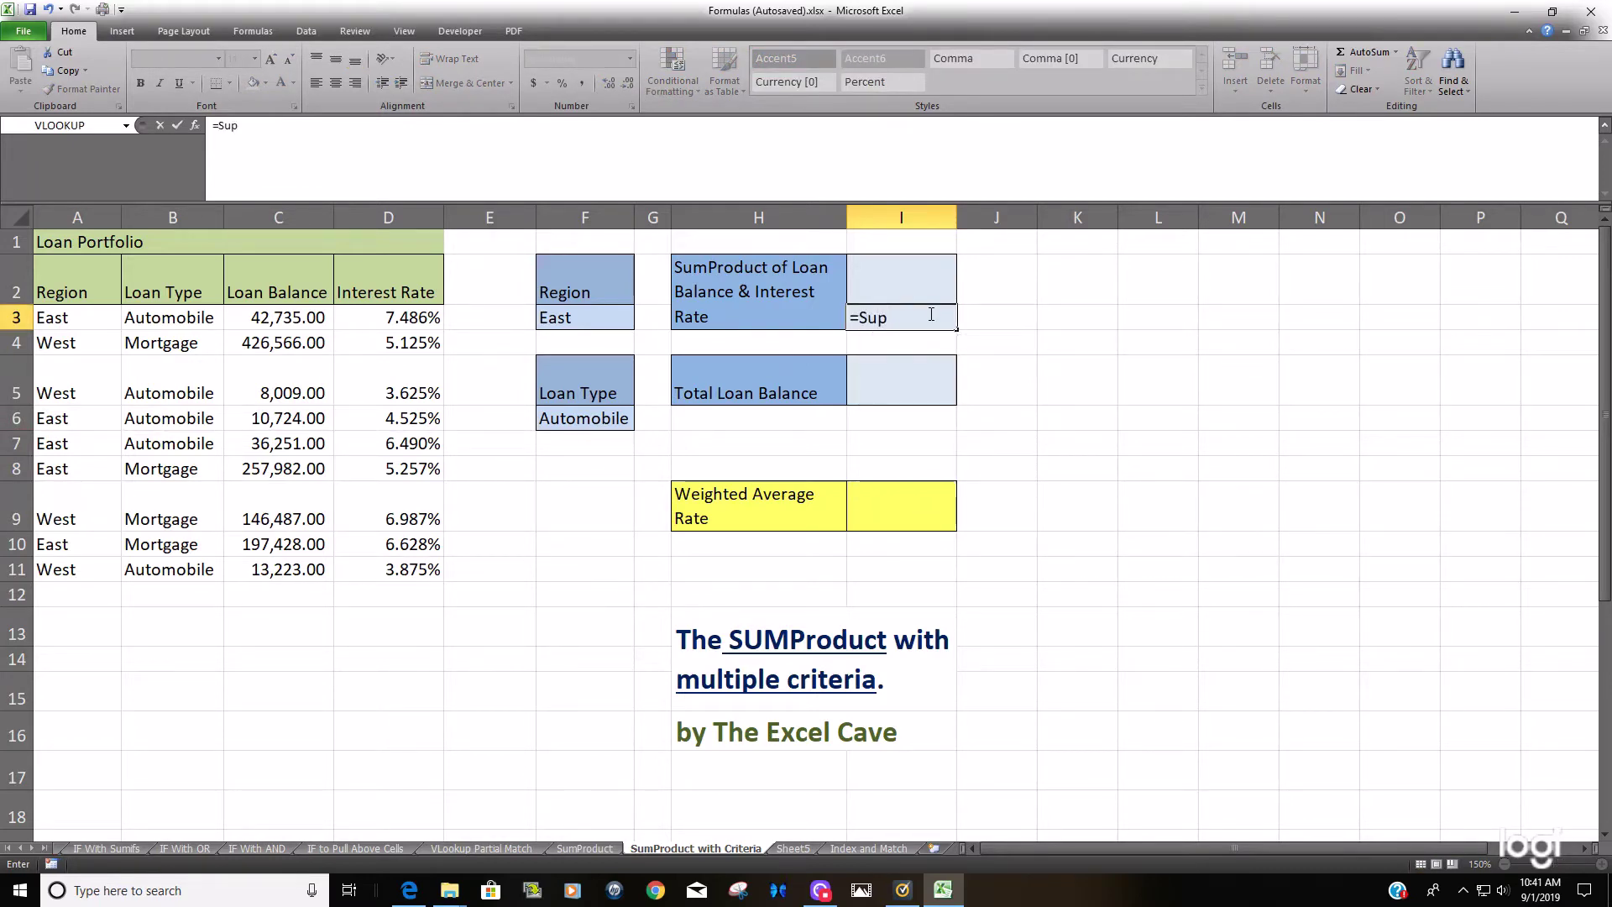
pyautogui.press('BackSpace')
pyautogui.press('Down')
pyautogui.press('Down')
pyautogui.press('Down')
pyautogui.press('Down')
pyautogui.press('Down')
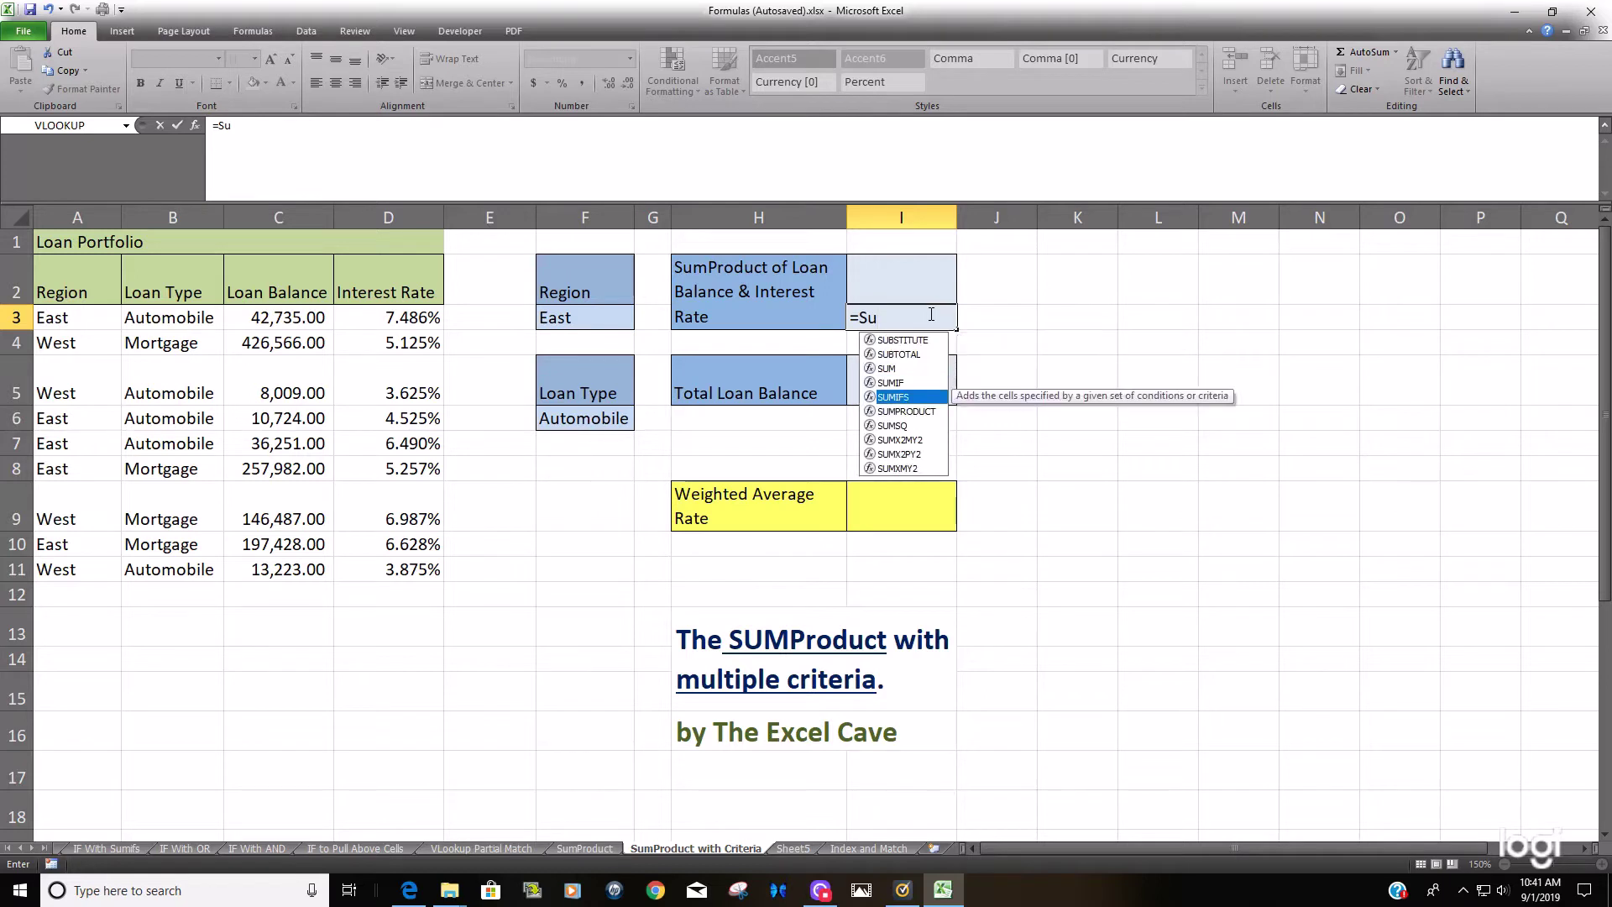
pyautogui.press('Tab')
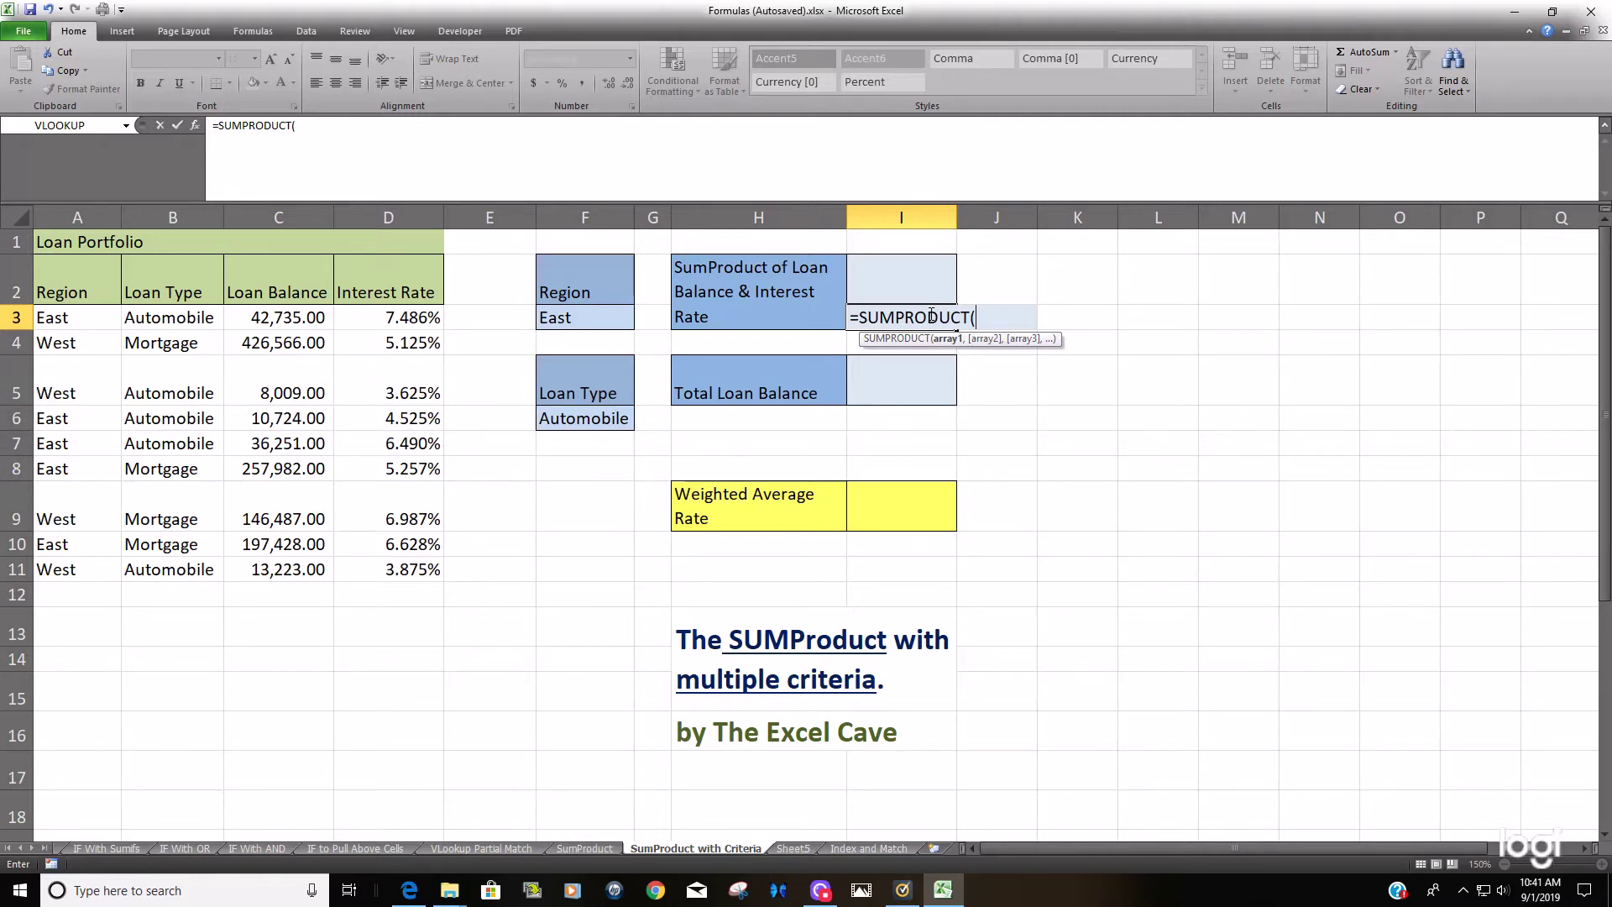
pyautogui.write('--(')
pyautogui.moveTo(81, 322); pyautogui.dragTo(90, 563)
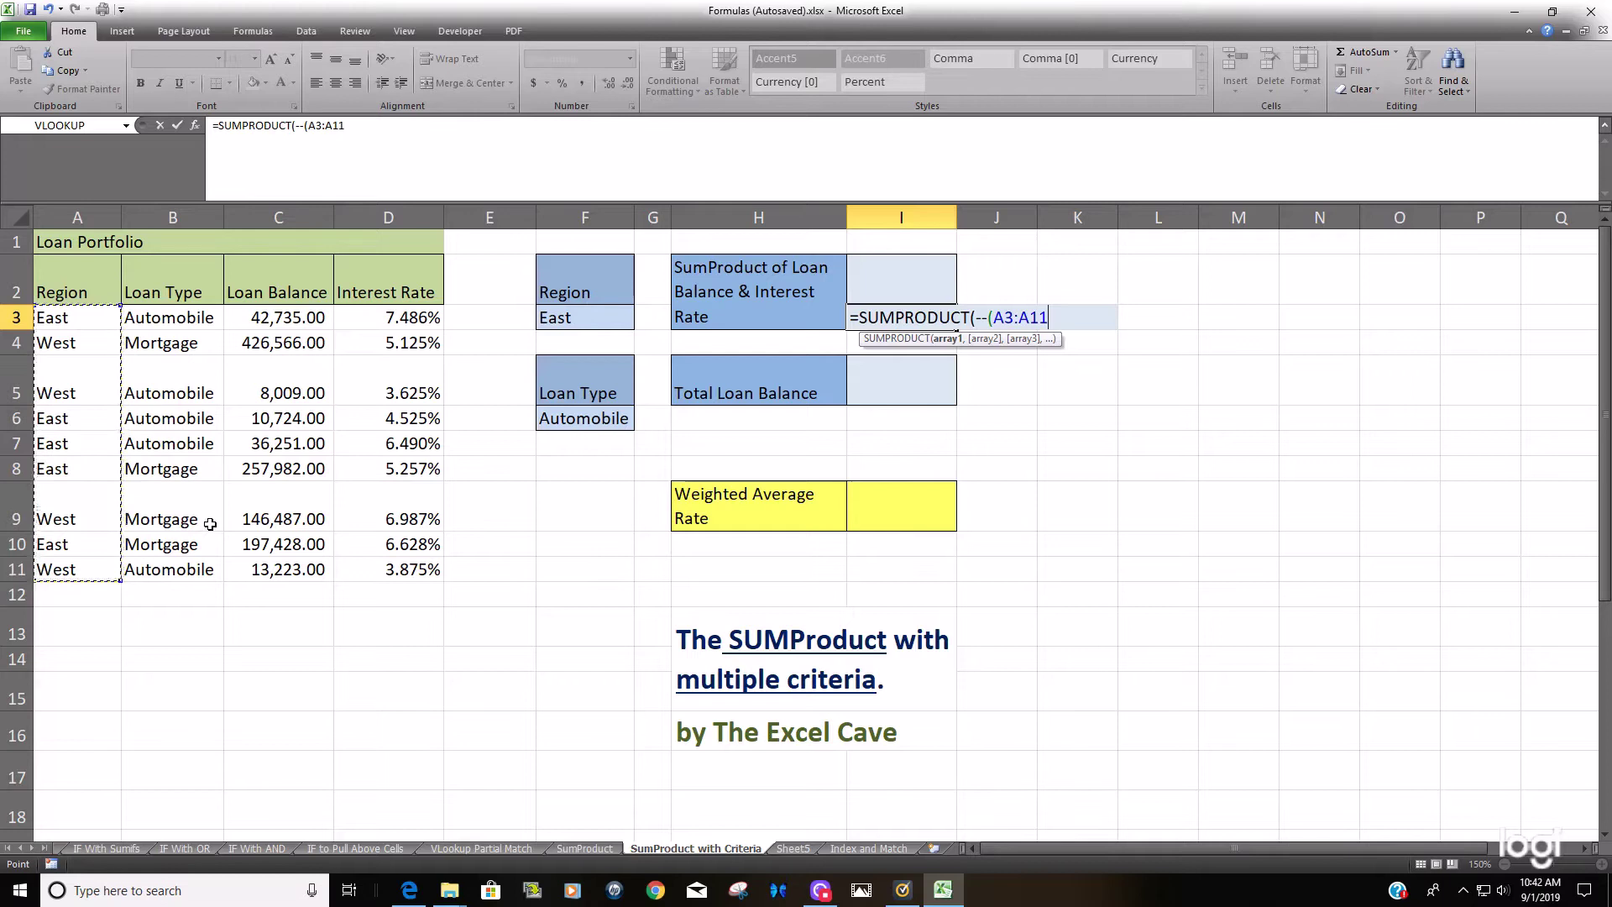
pyautogui.write('=')
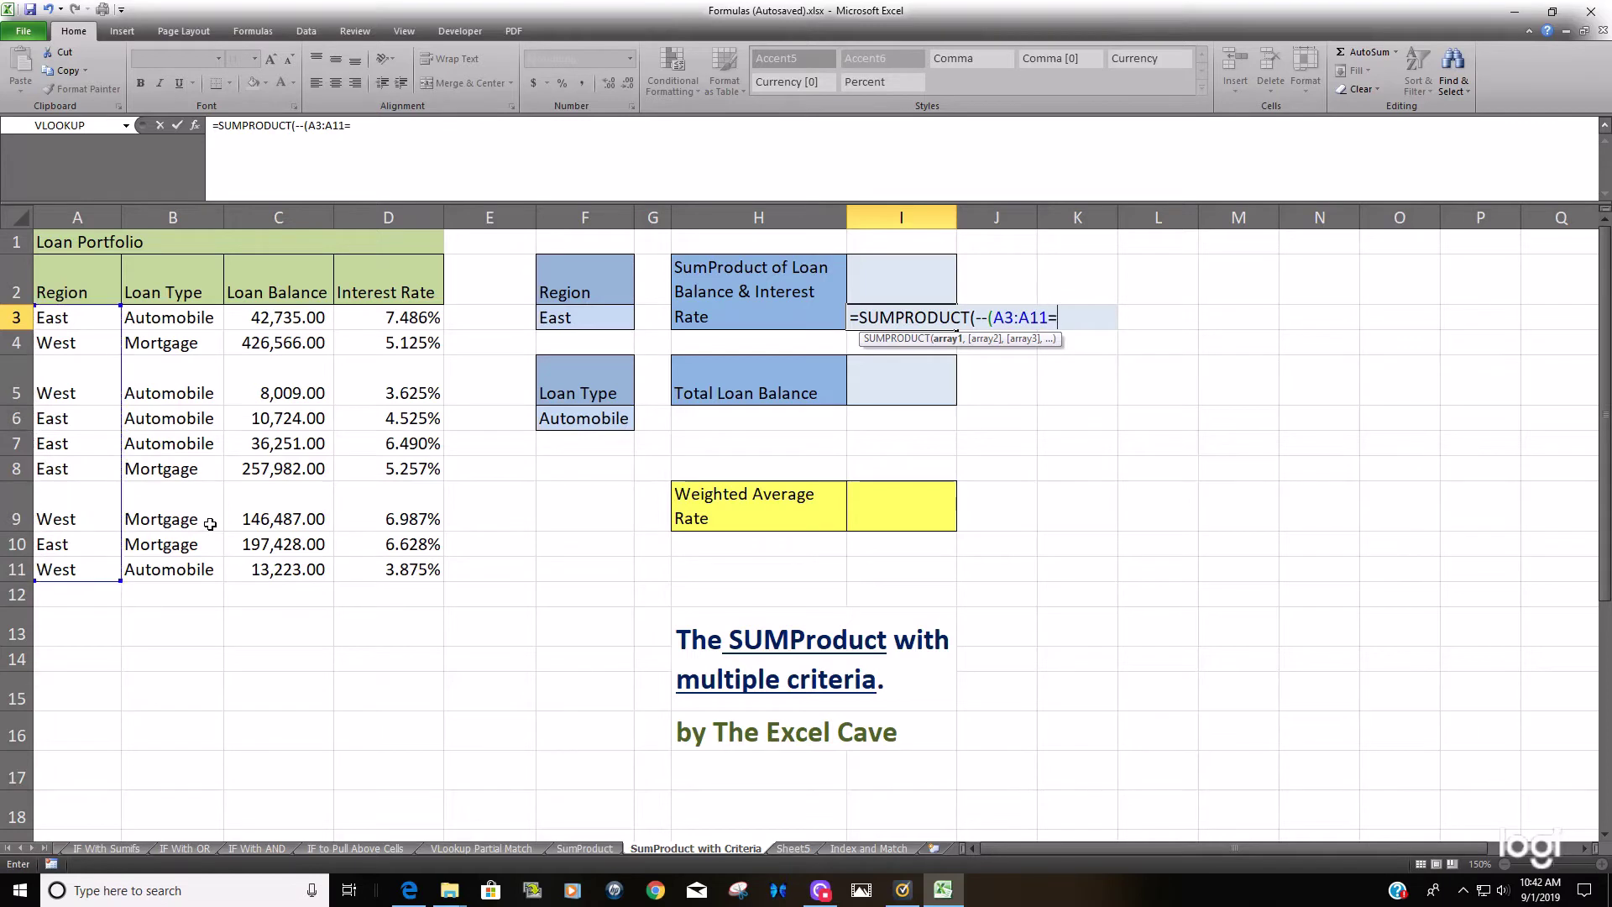
pyautogui.click(568, 312)
pyautogui.write('),')
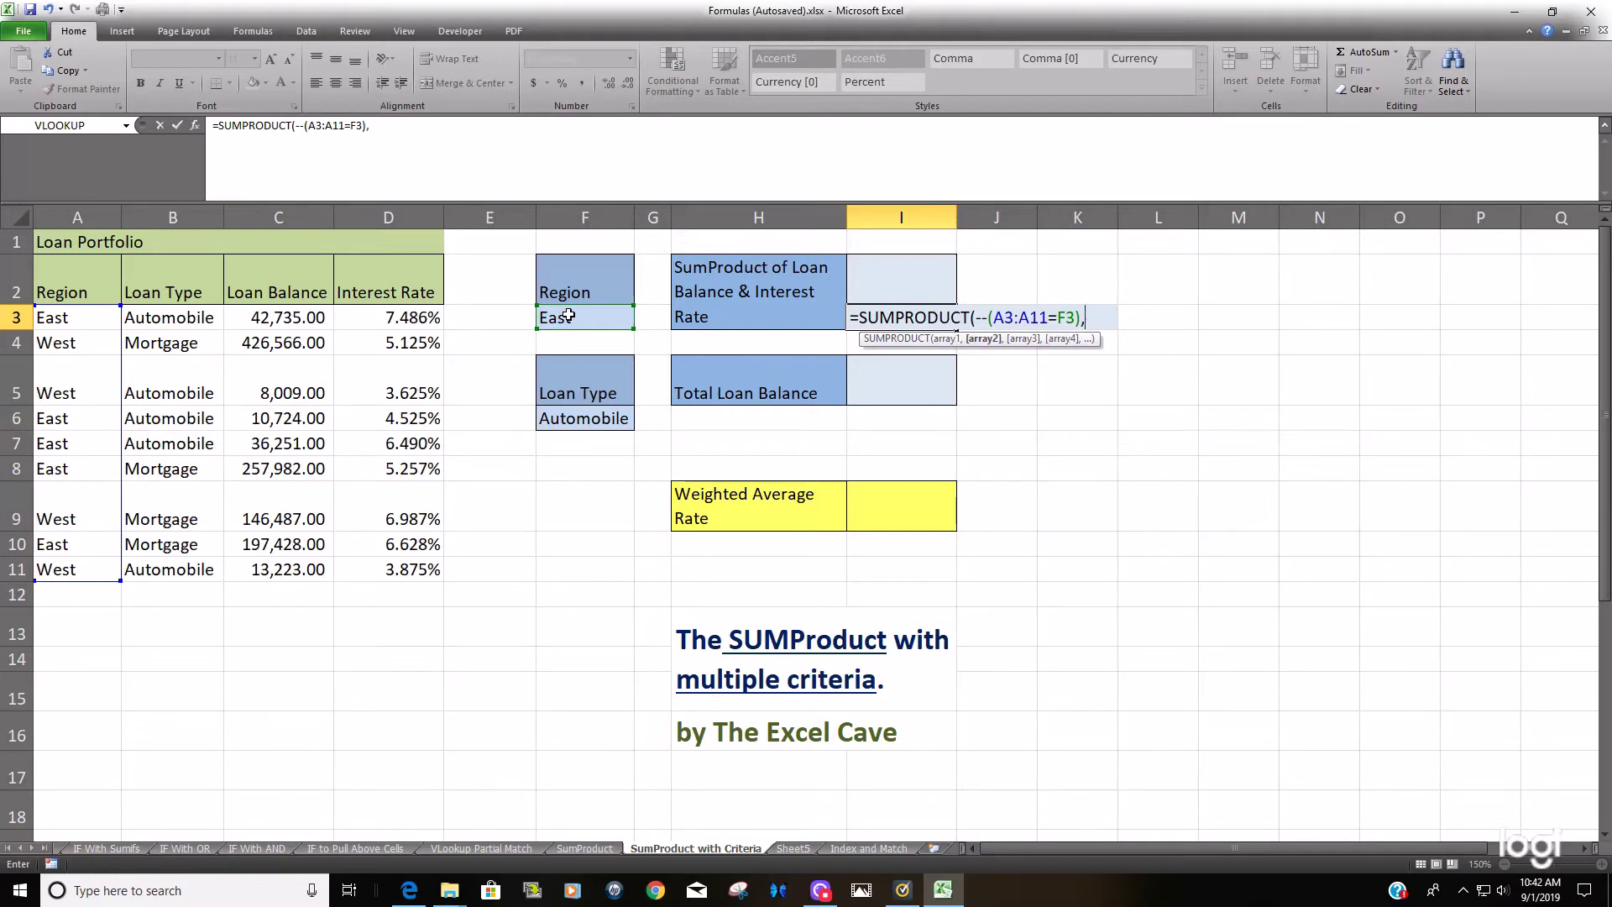
pyautogui.write('--(')
pyautogui.moveTo(161, 316); pyautogui.dragTo(168, 573)
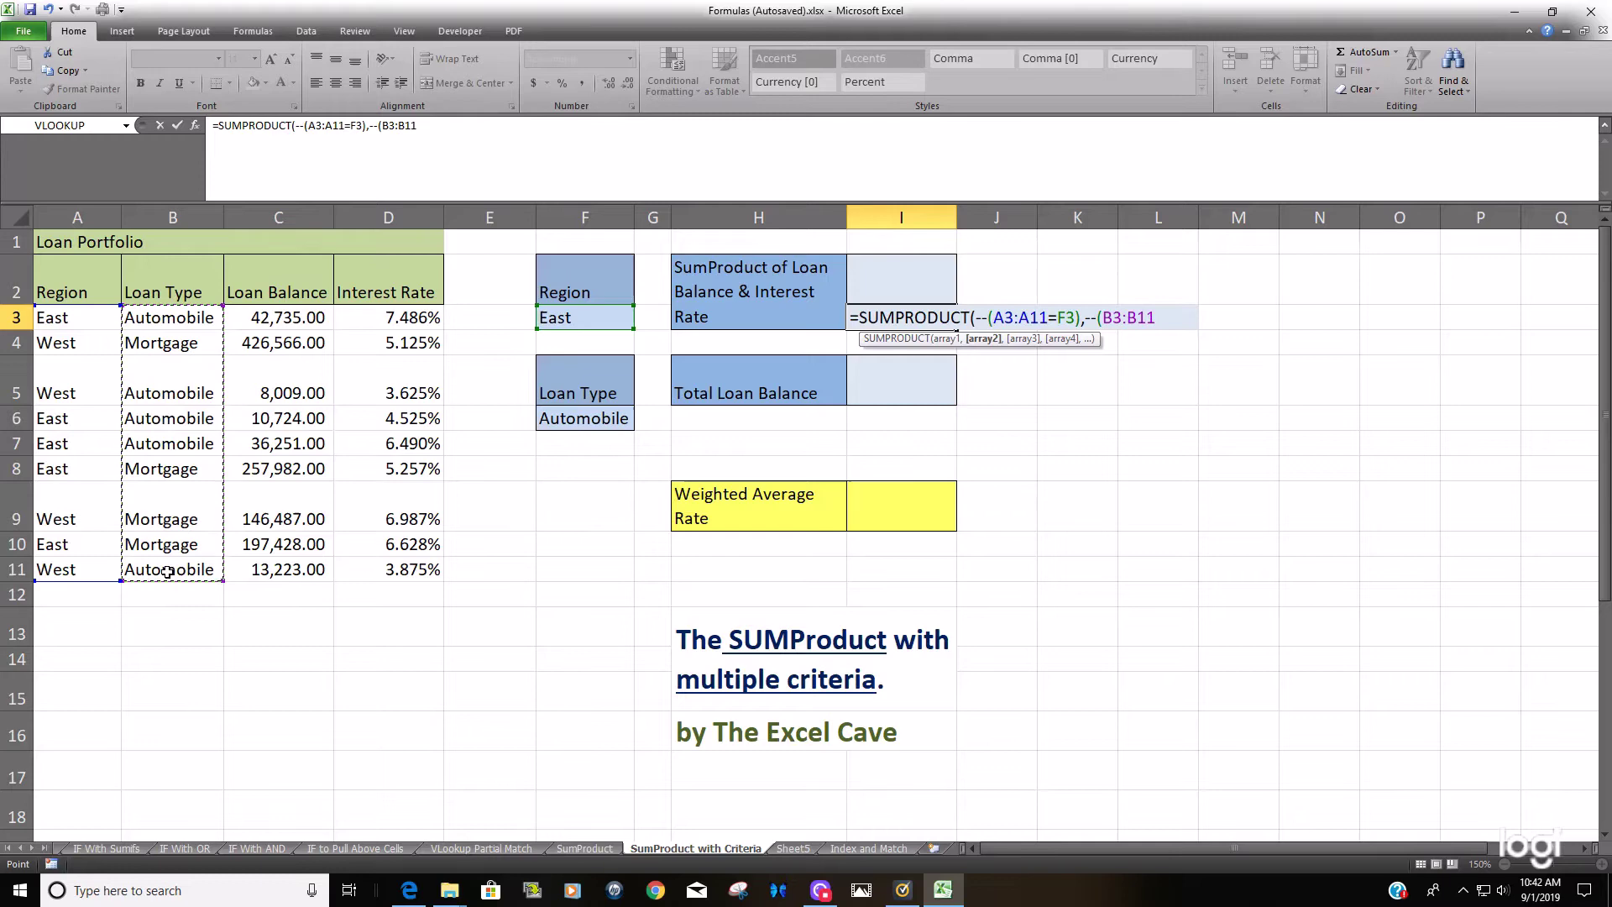
pyautogui.write('=')
pyautogui.click(584, 414)
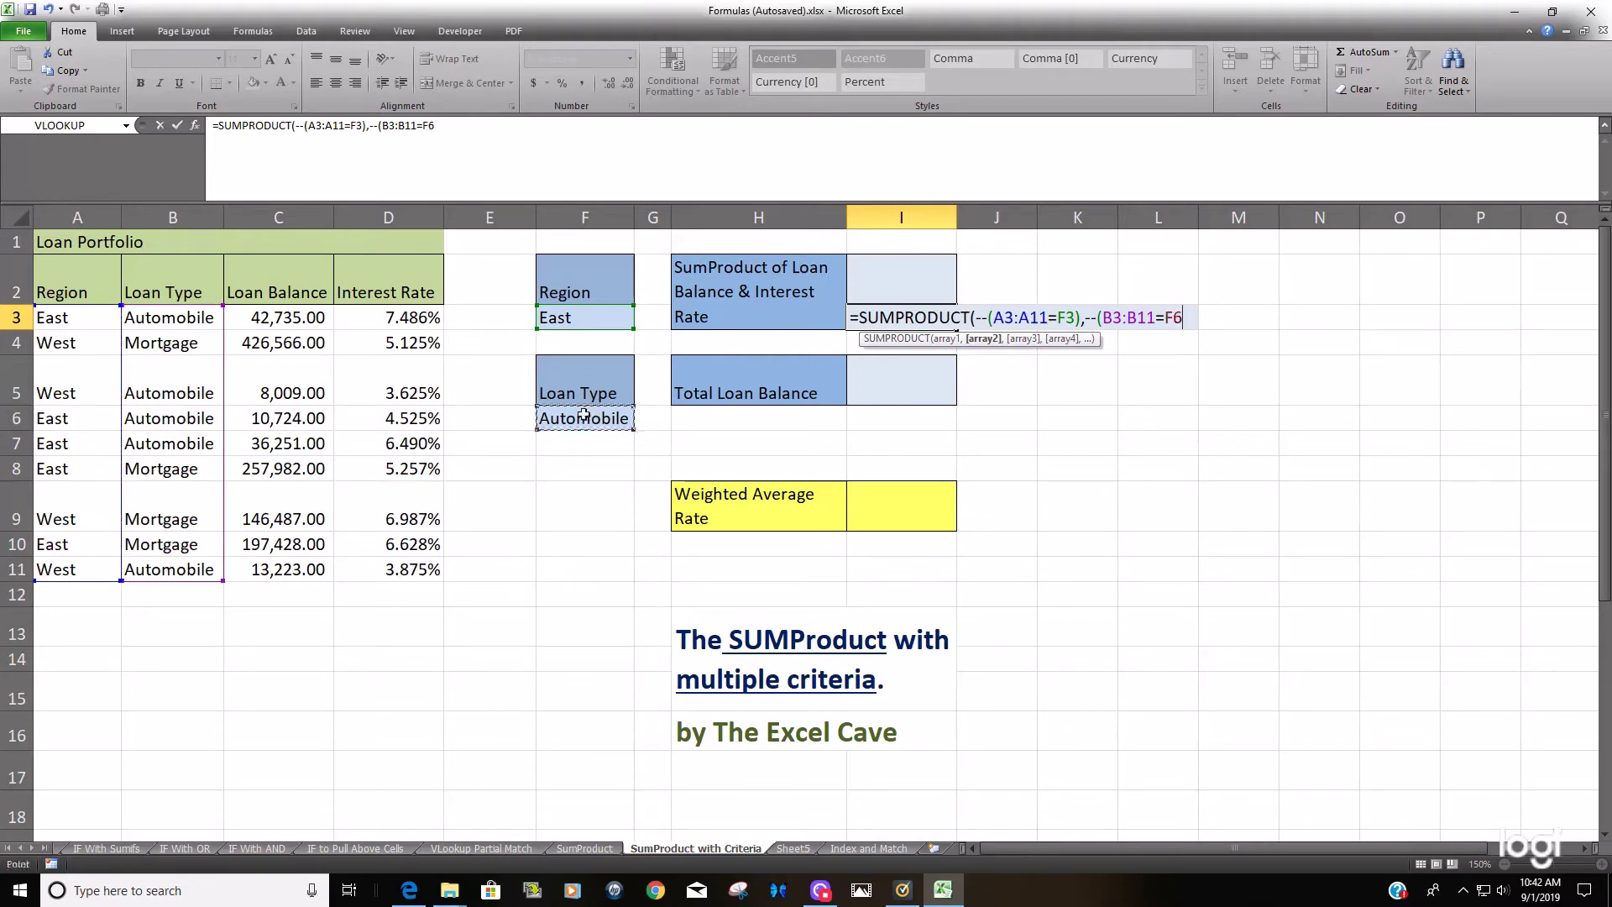
pyautogui.write('),')
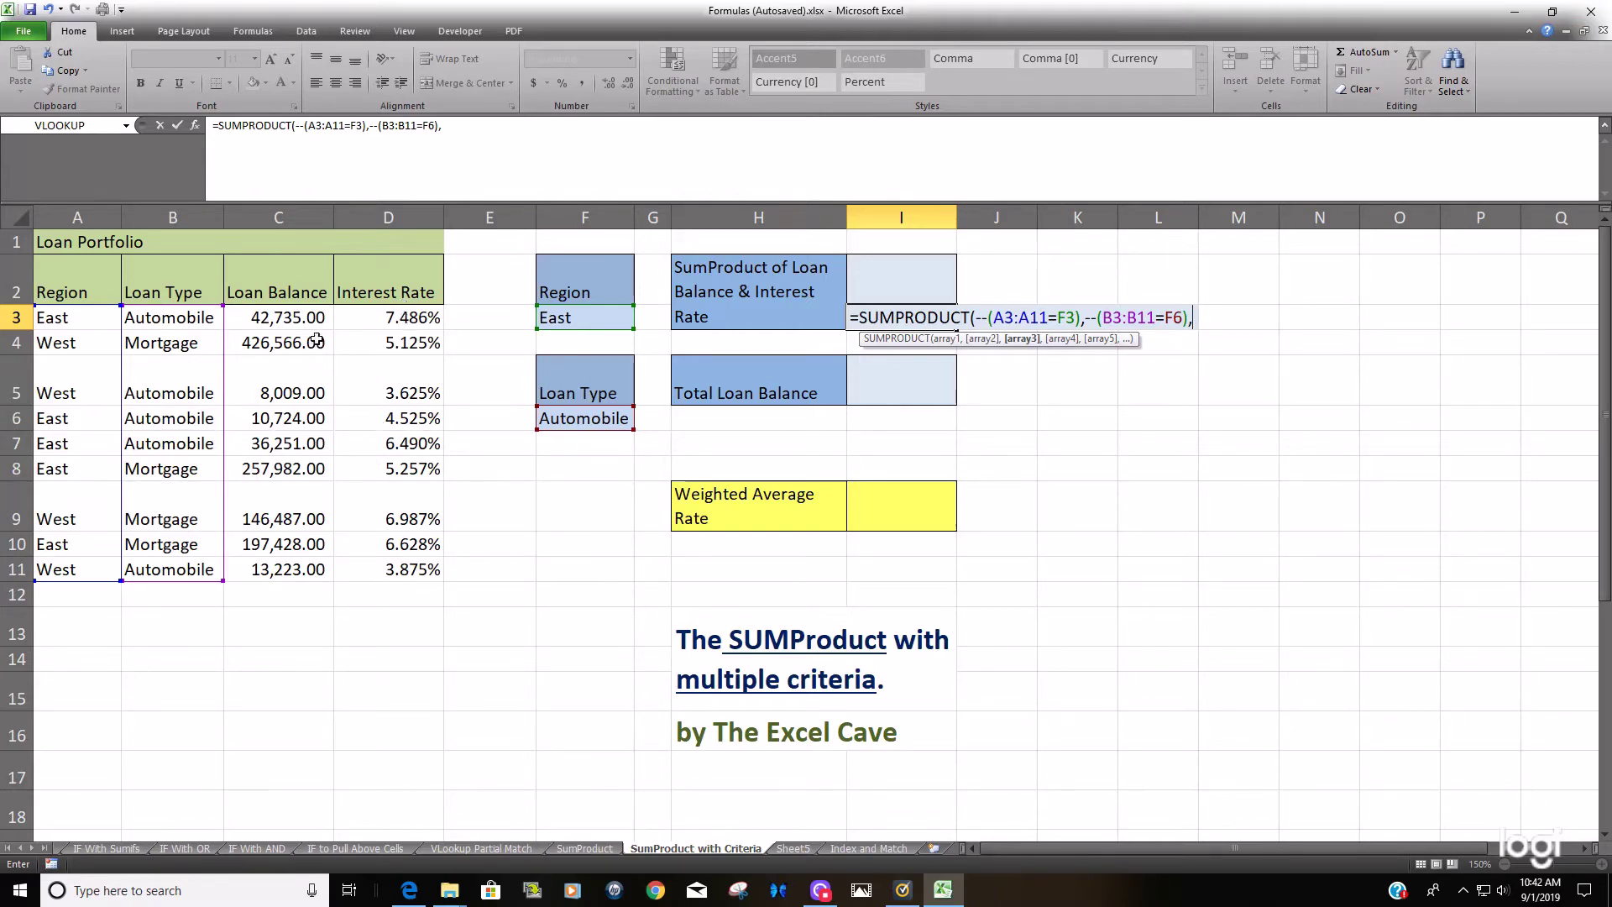
# Add balances C3:C11 and rates D3:D11 as arrays and commit, giving 6,037.09.
pyautogui.moveTo(316, 317); pyautogui.dragTo(284, 569)
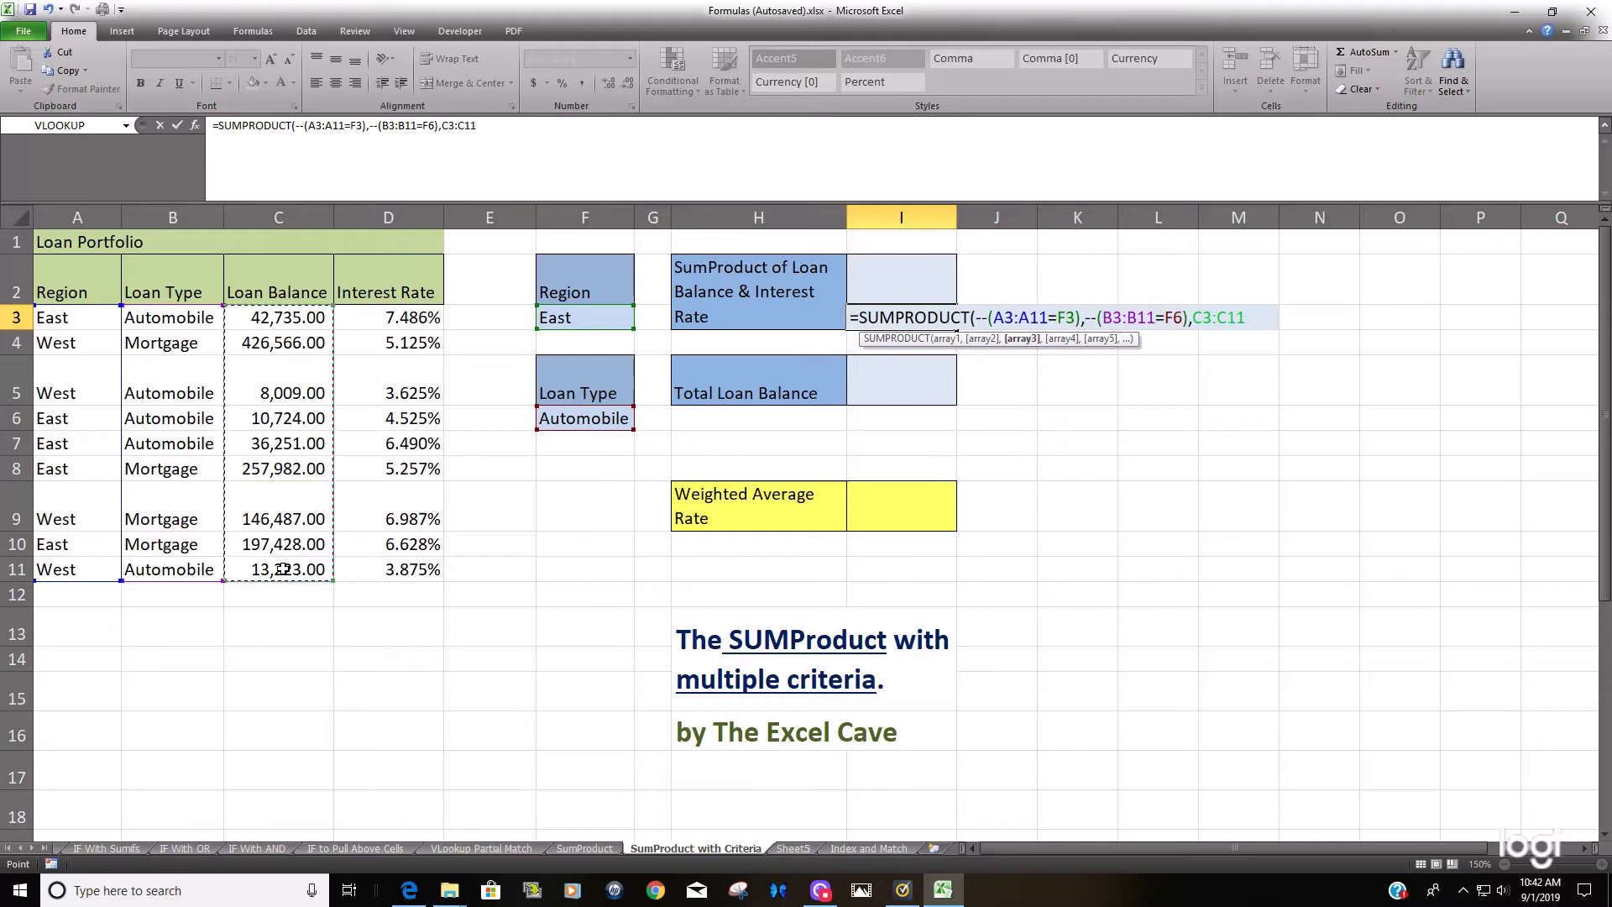
pyautogui.write(',')
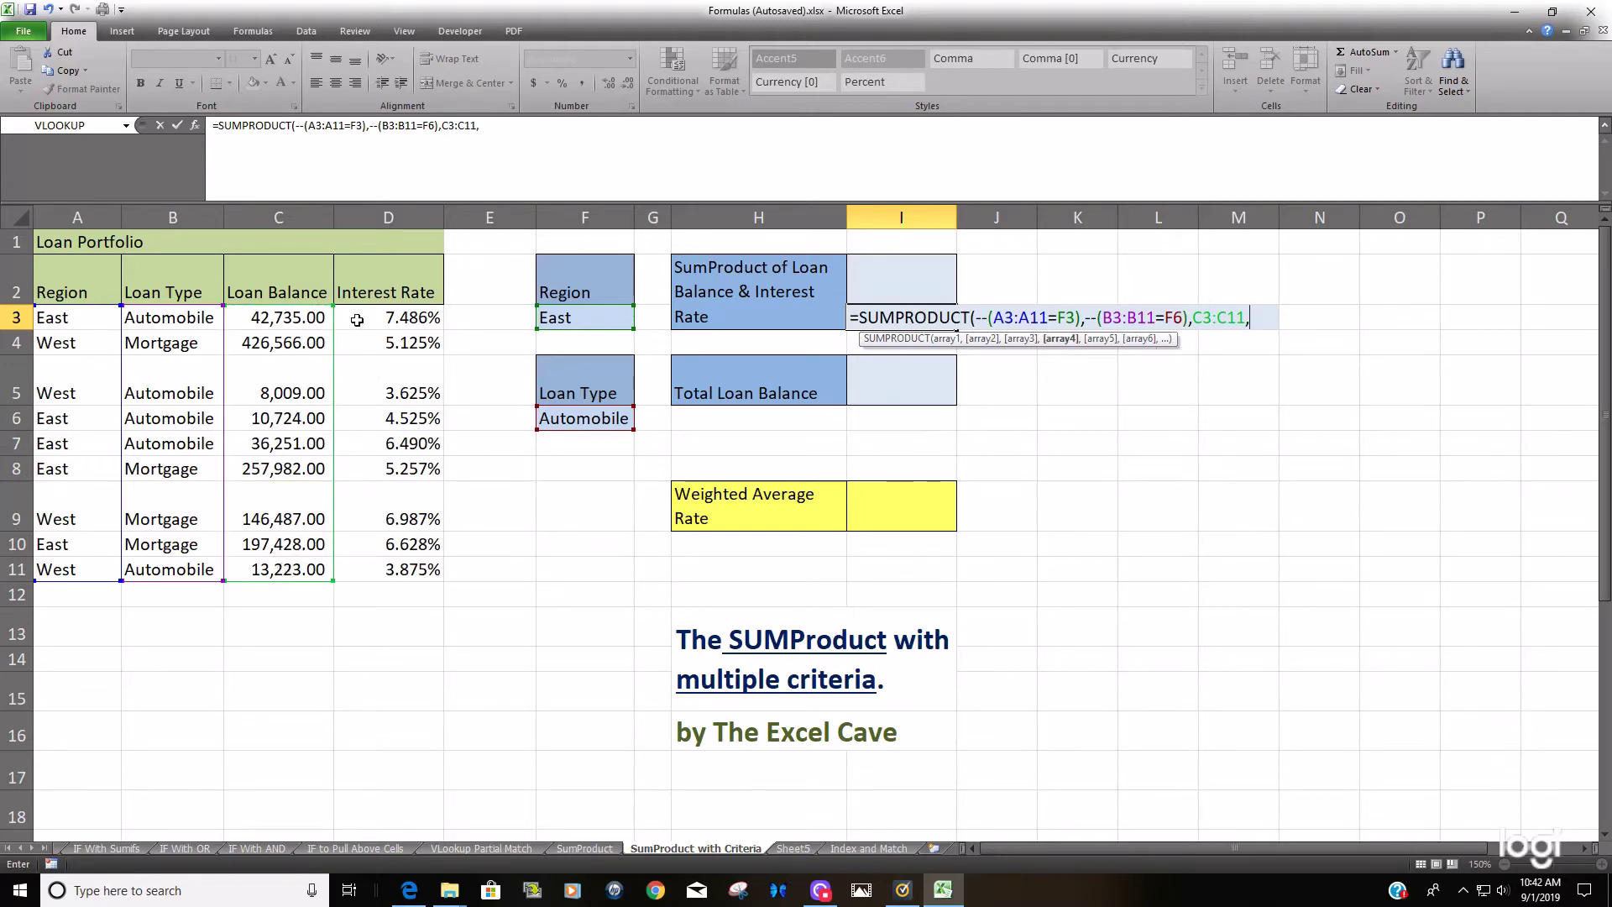
pyautogui.moveTo(356, 320); pyautogui.dragTo(337, 526)
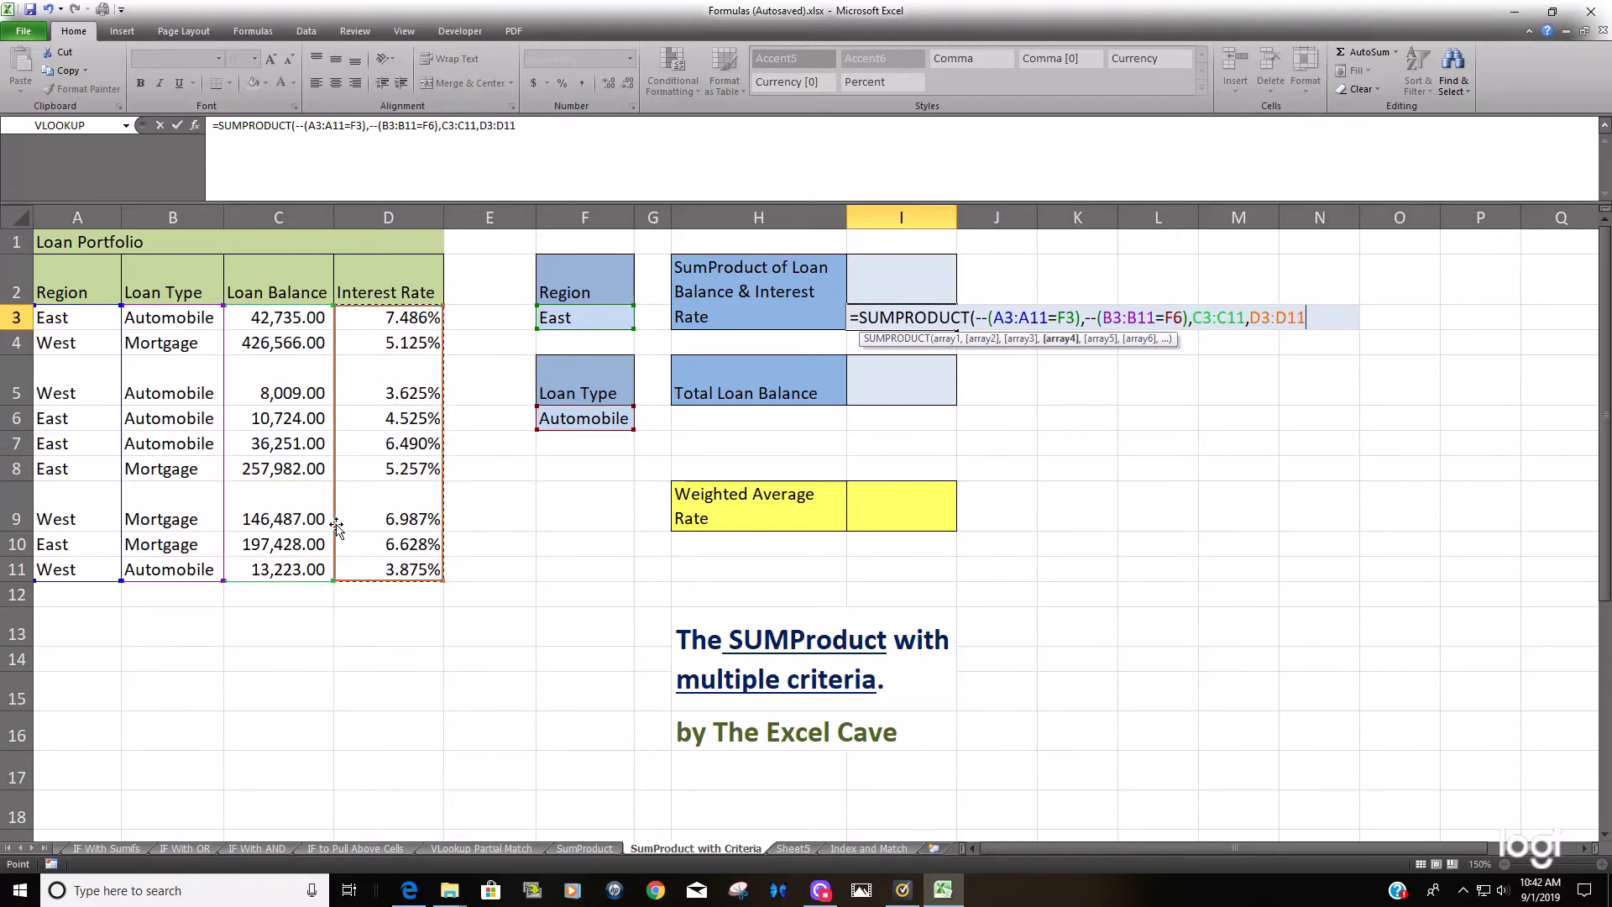
pyautogui.write(')')
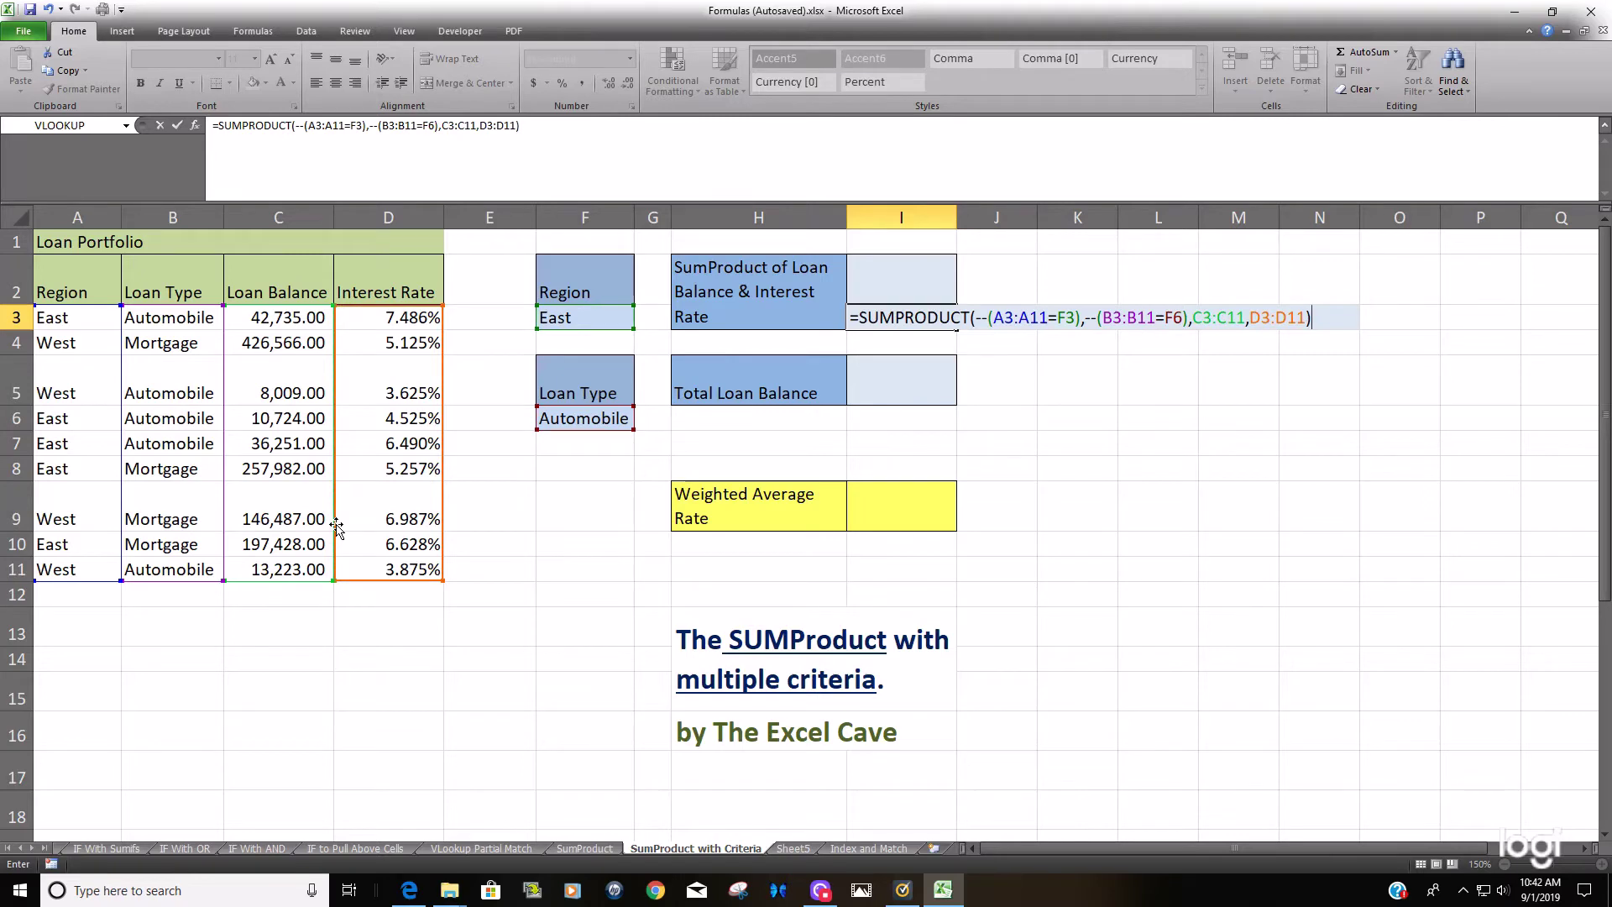
pyautogui.press('Return')
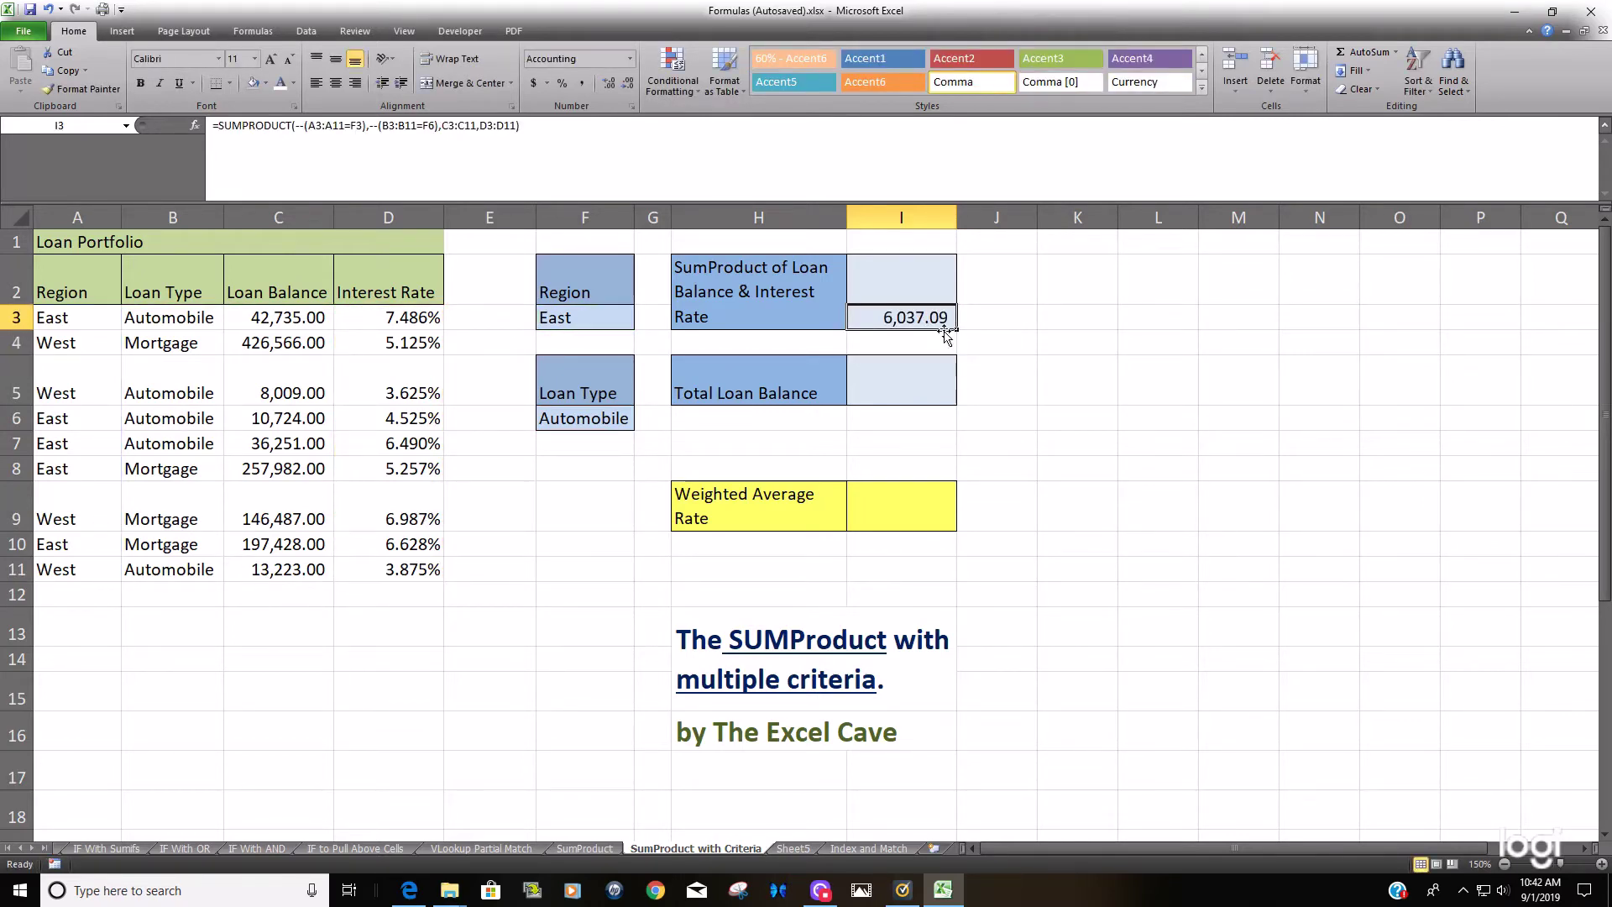
# Begin a SUMIFS in I5 using loan balances C3:C11 as the sum range.
pyautogui.click(939, 400)
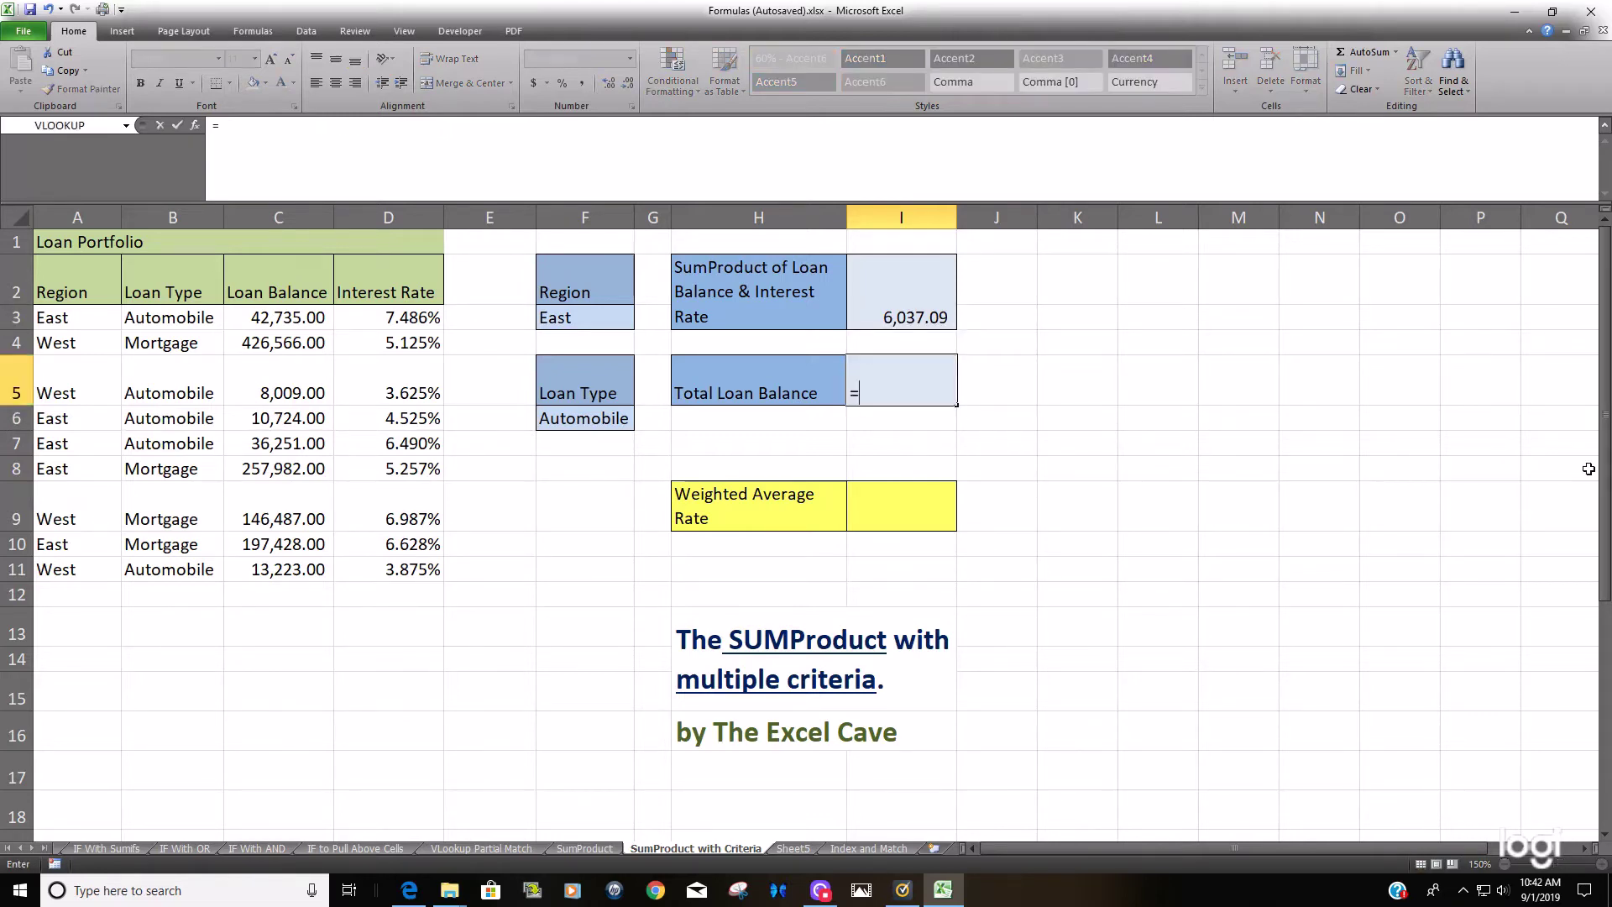
pyautogui.write('=Sum')
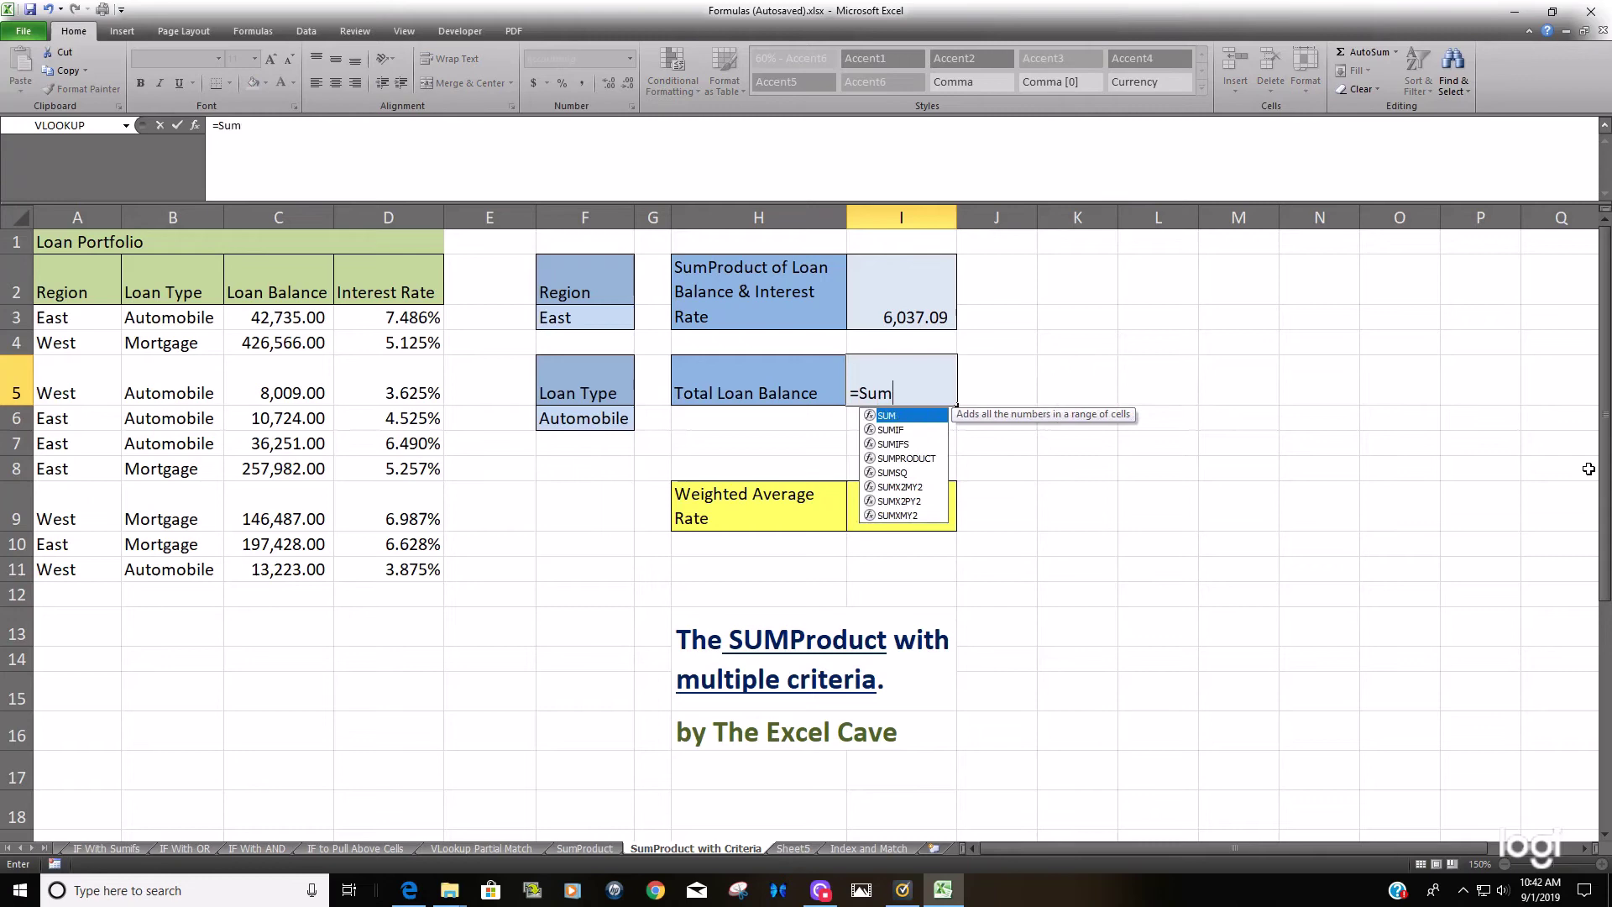
pyautogui.press('Down')
pyautogui.press('Down')
pyautogui.press('Tab')
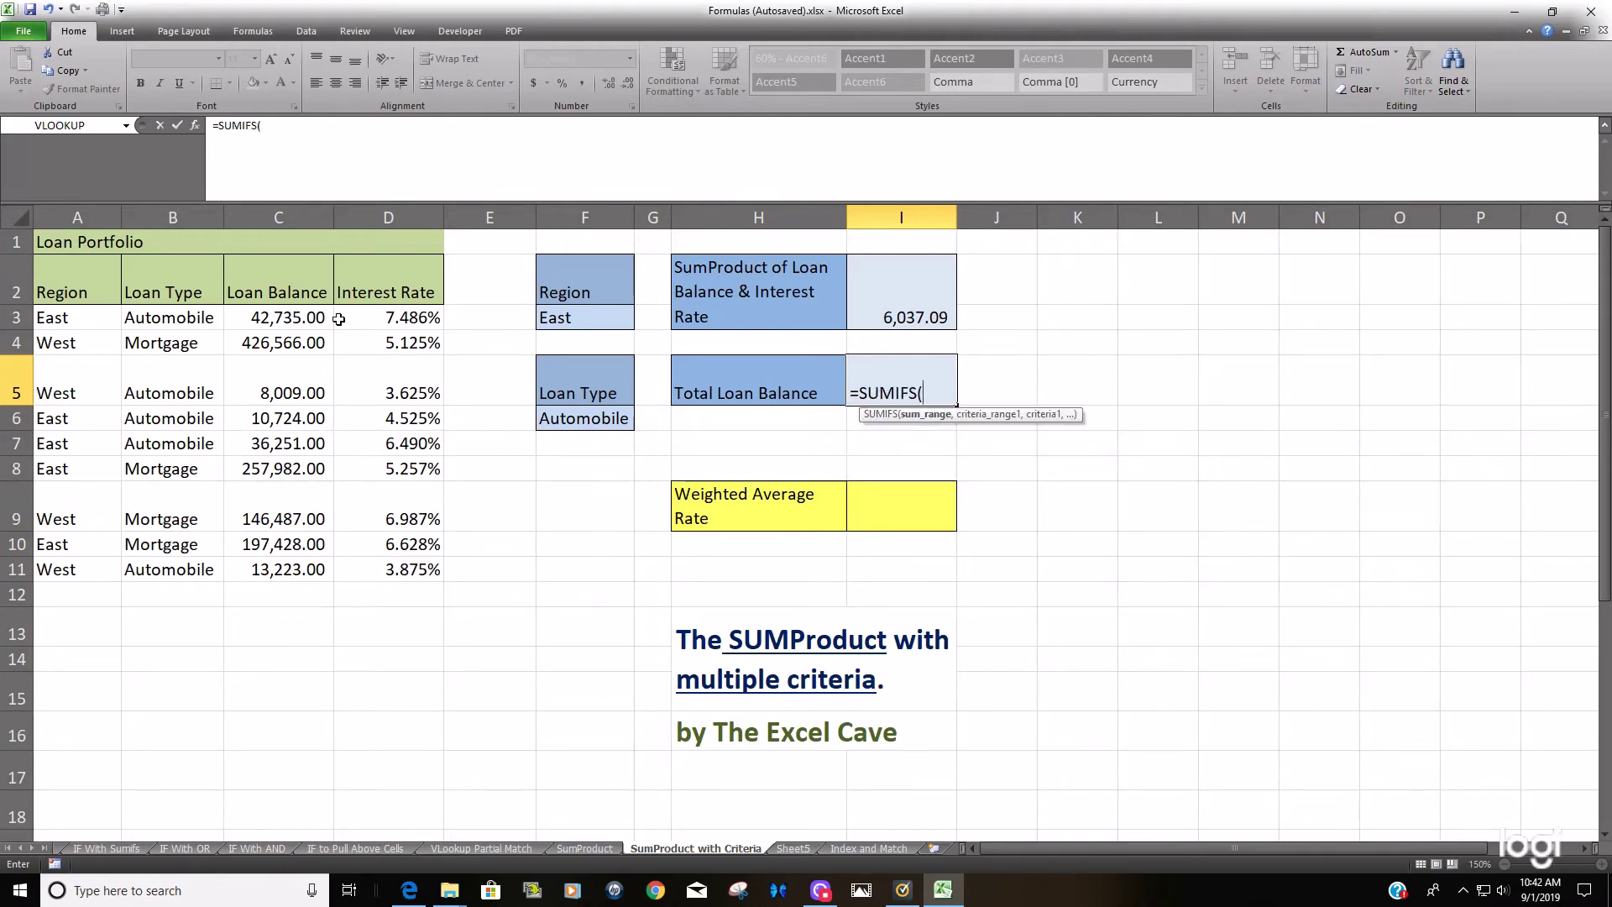
pyautogui.click(314, 322)
pyautogui.moveTo(312, 345); pyautogui.dragTo(298, 564)
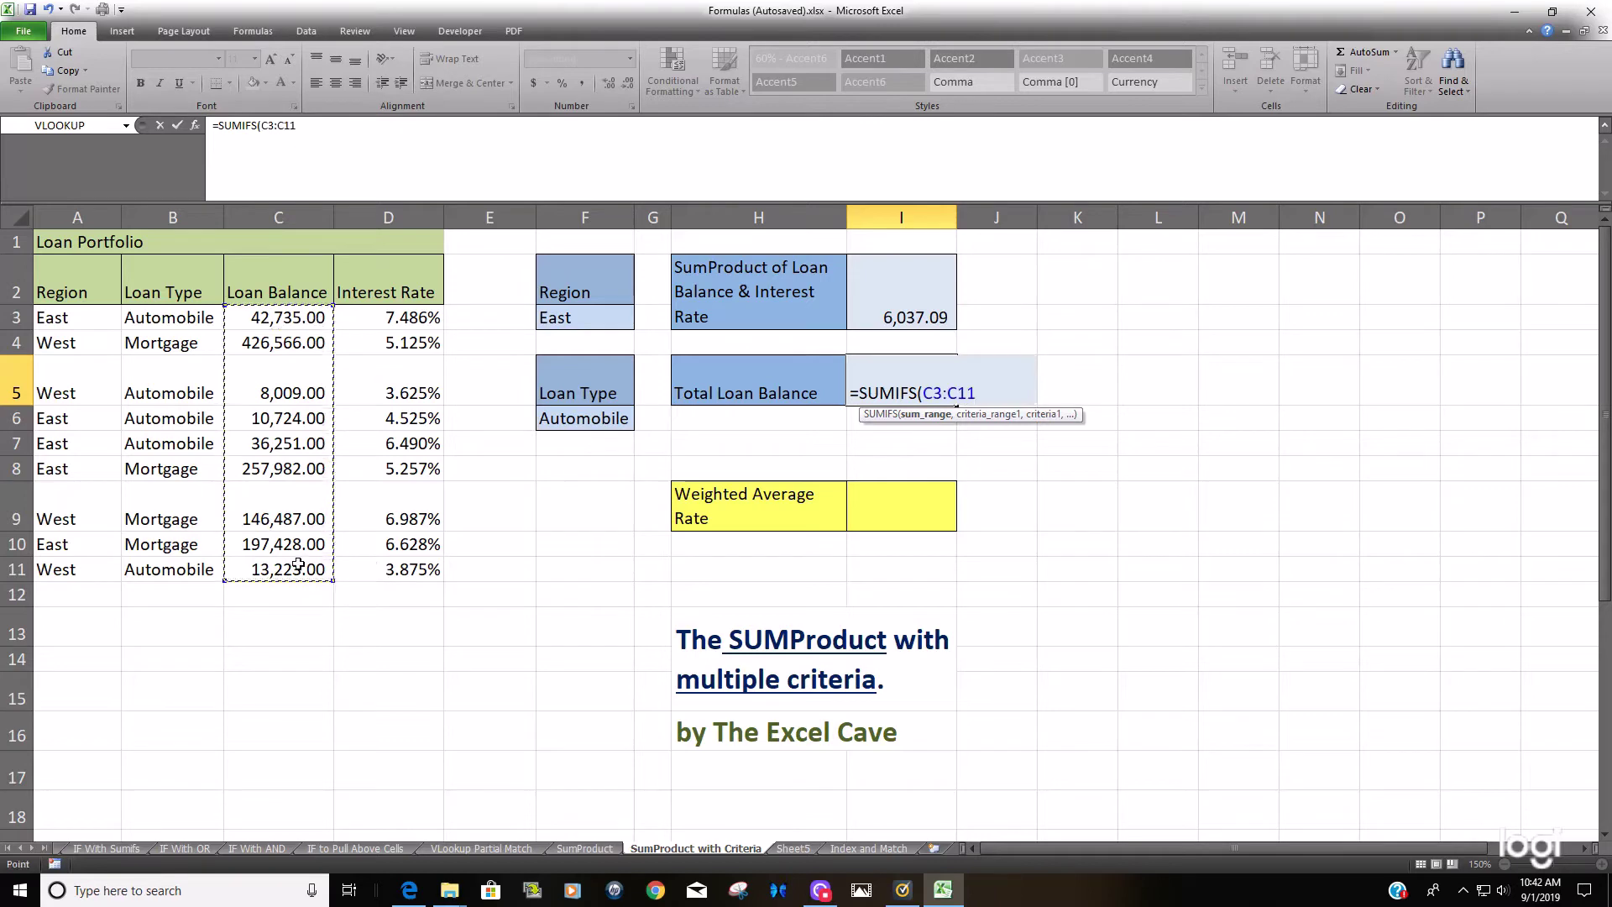
pyautogui.write(',')
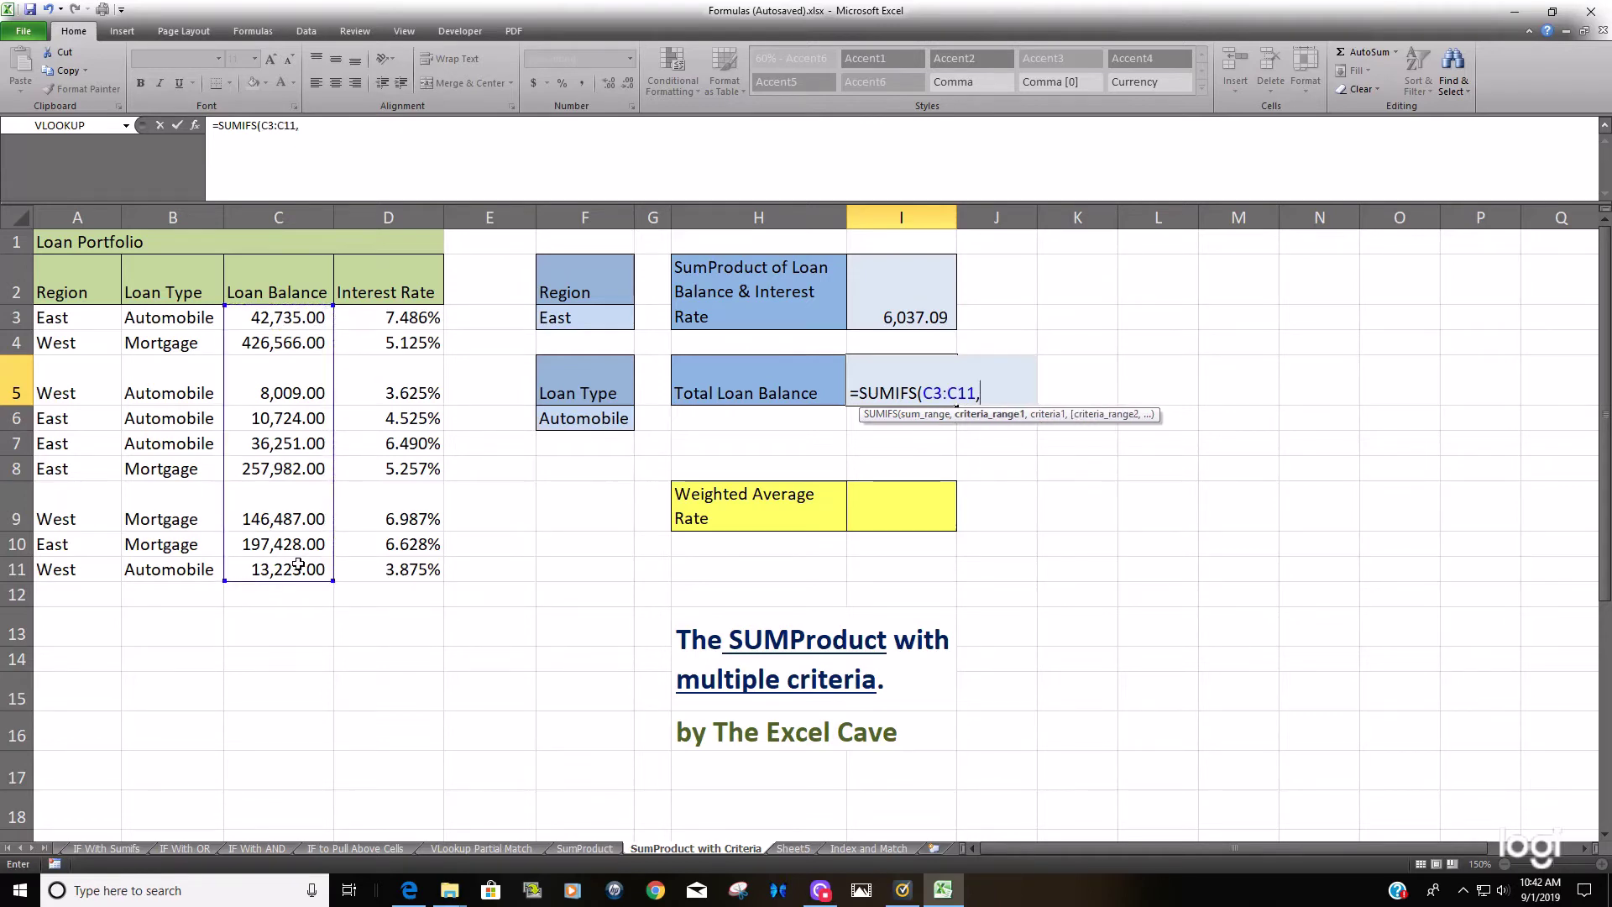
# Add criteria Region A3:A11 = F3 and Loan Type B3:B11 = F6, giving 89,710.00.
pyautogui.moveTo(38, 318); pyautogui.dragTo(46, 562)
pyautogui.write(',')
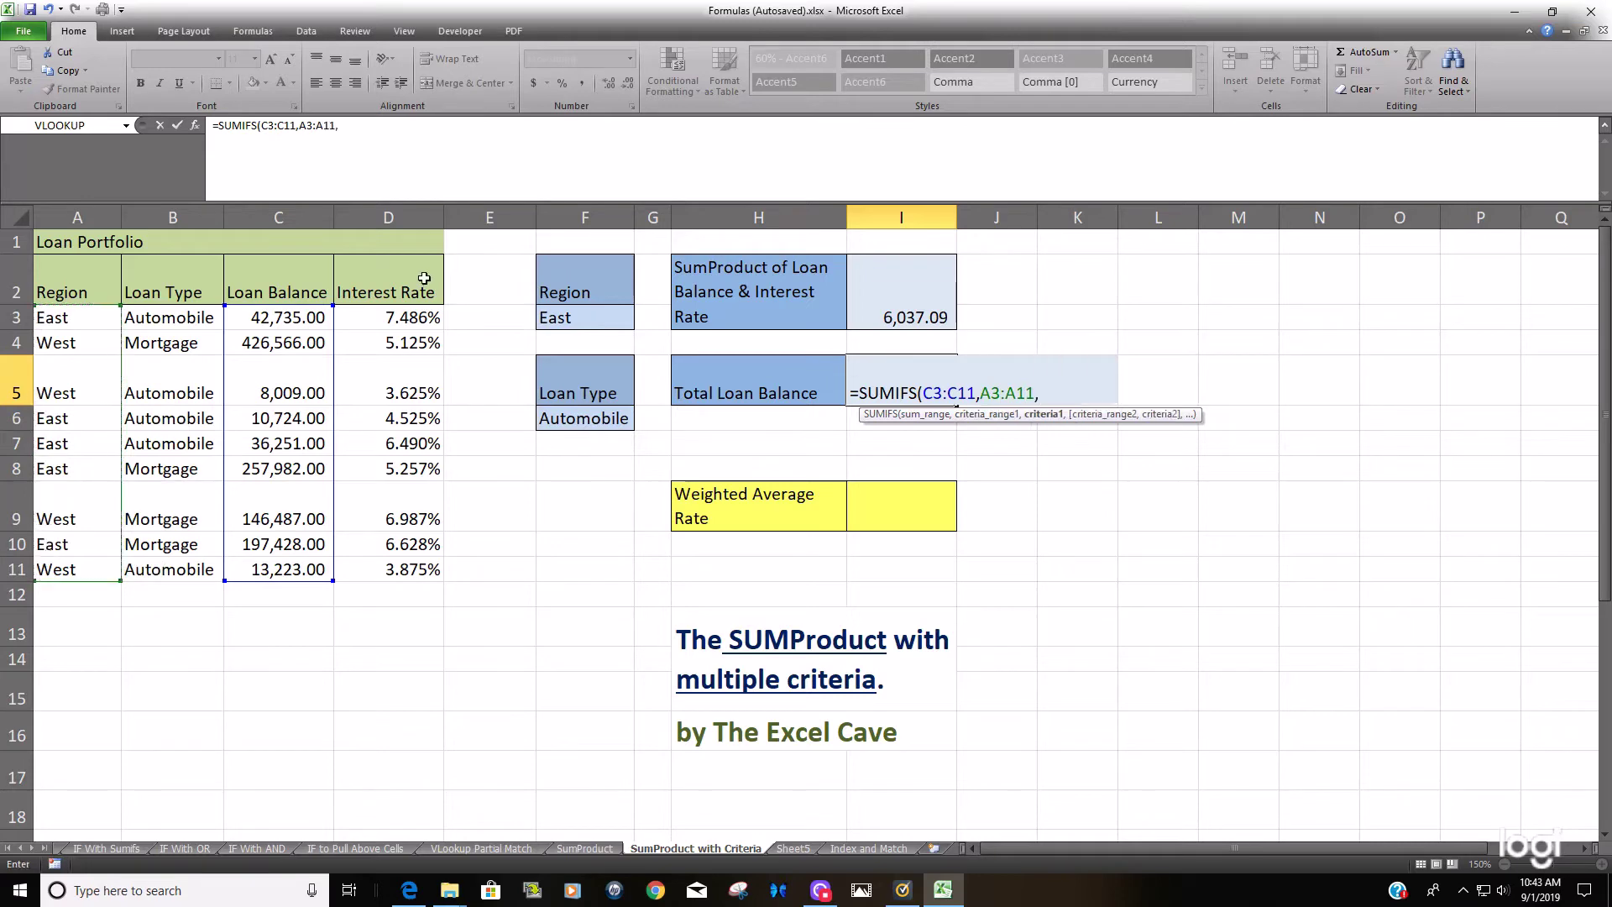
pyautogui.click(590, 316)
pyautogui.write(',')
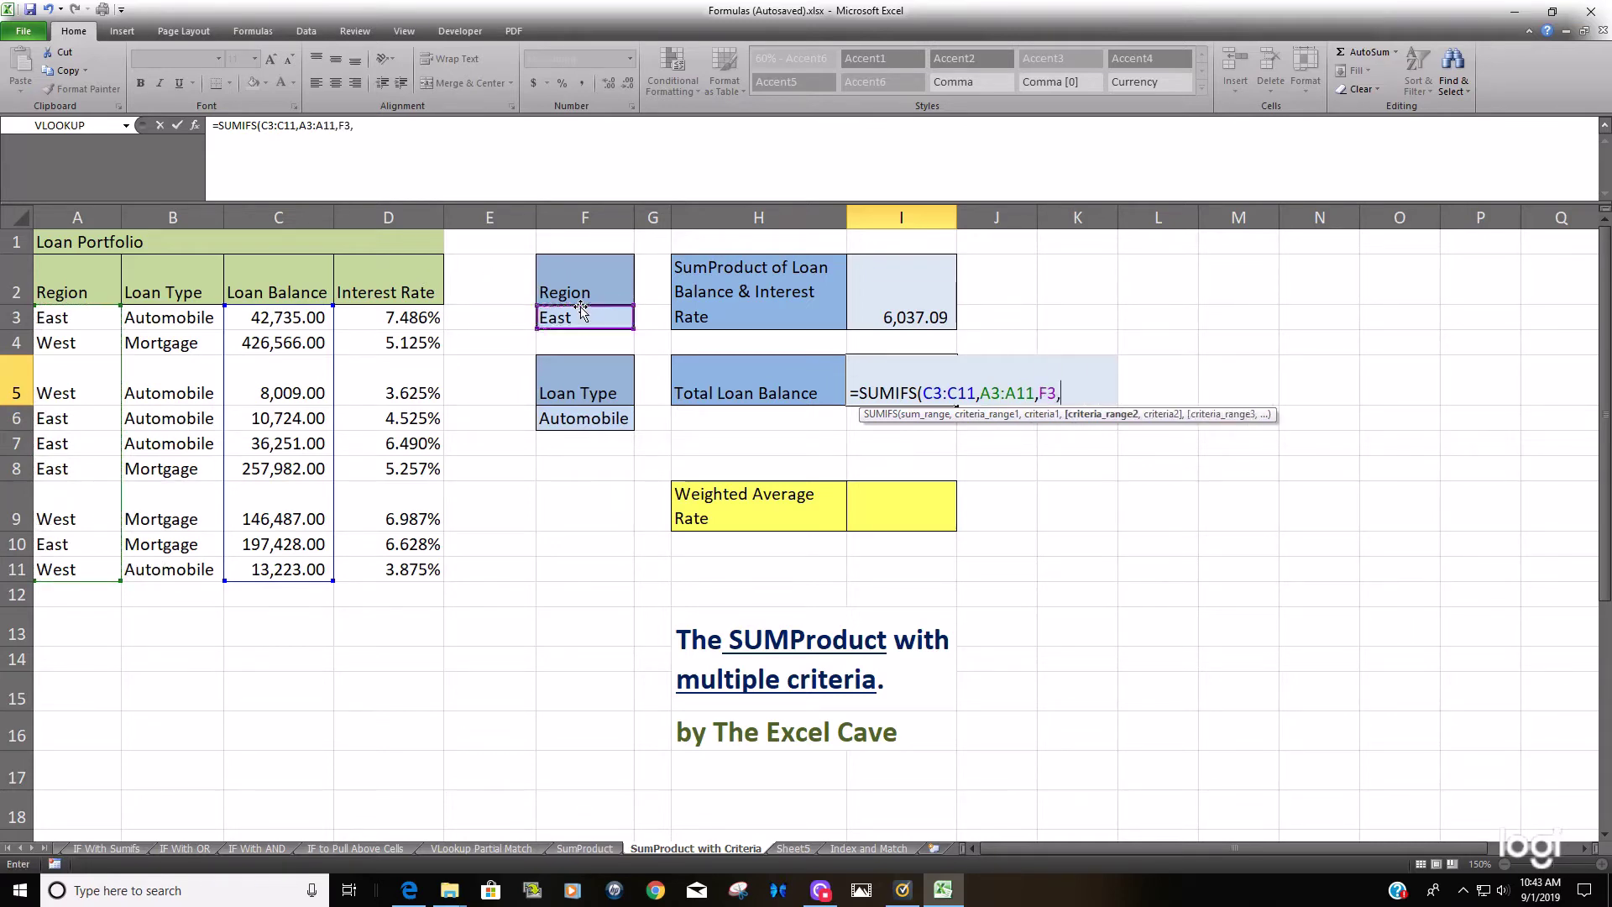
pyautogui.moveTo(174, 317); pyautogui.dragTo(162, 569)
pyautogui.write(',')
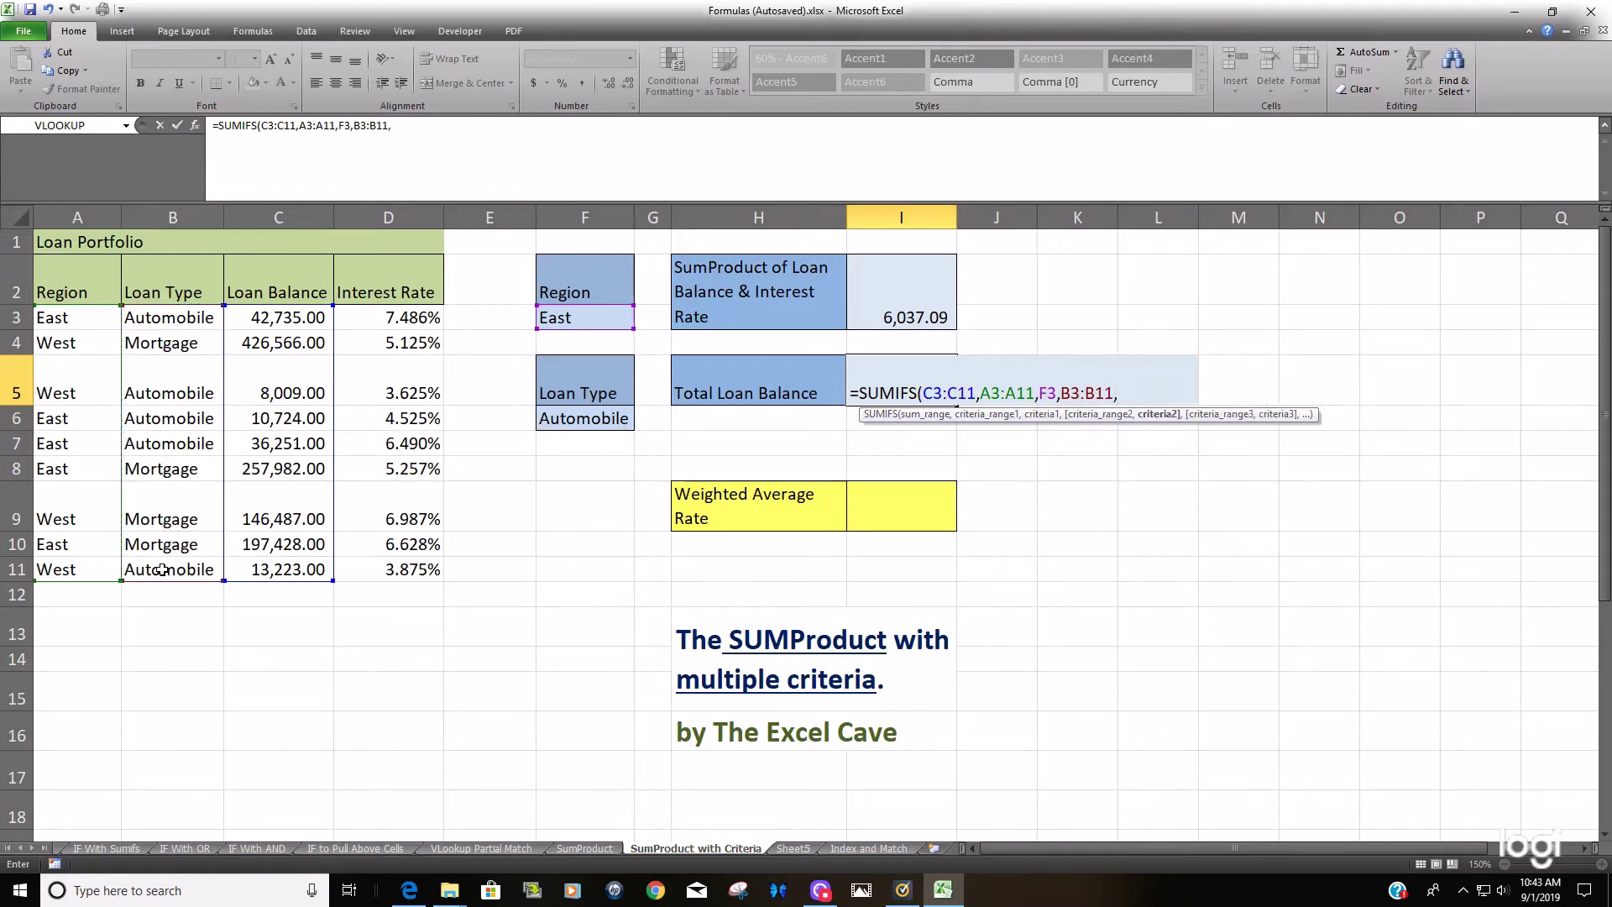
pyautogui.click(598, 416)
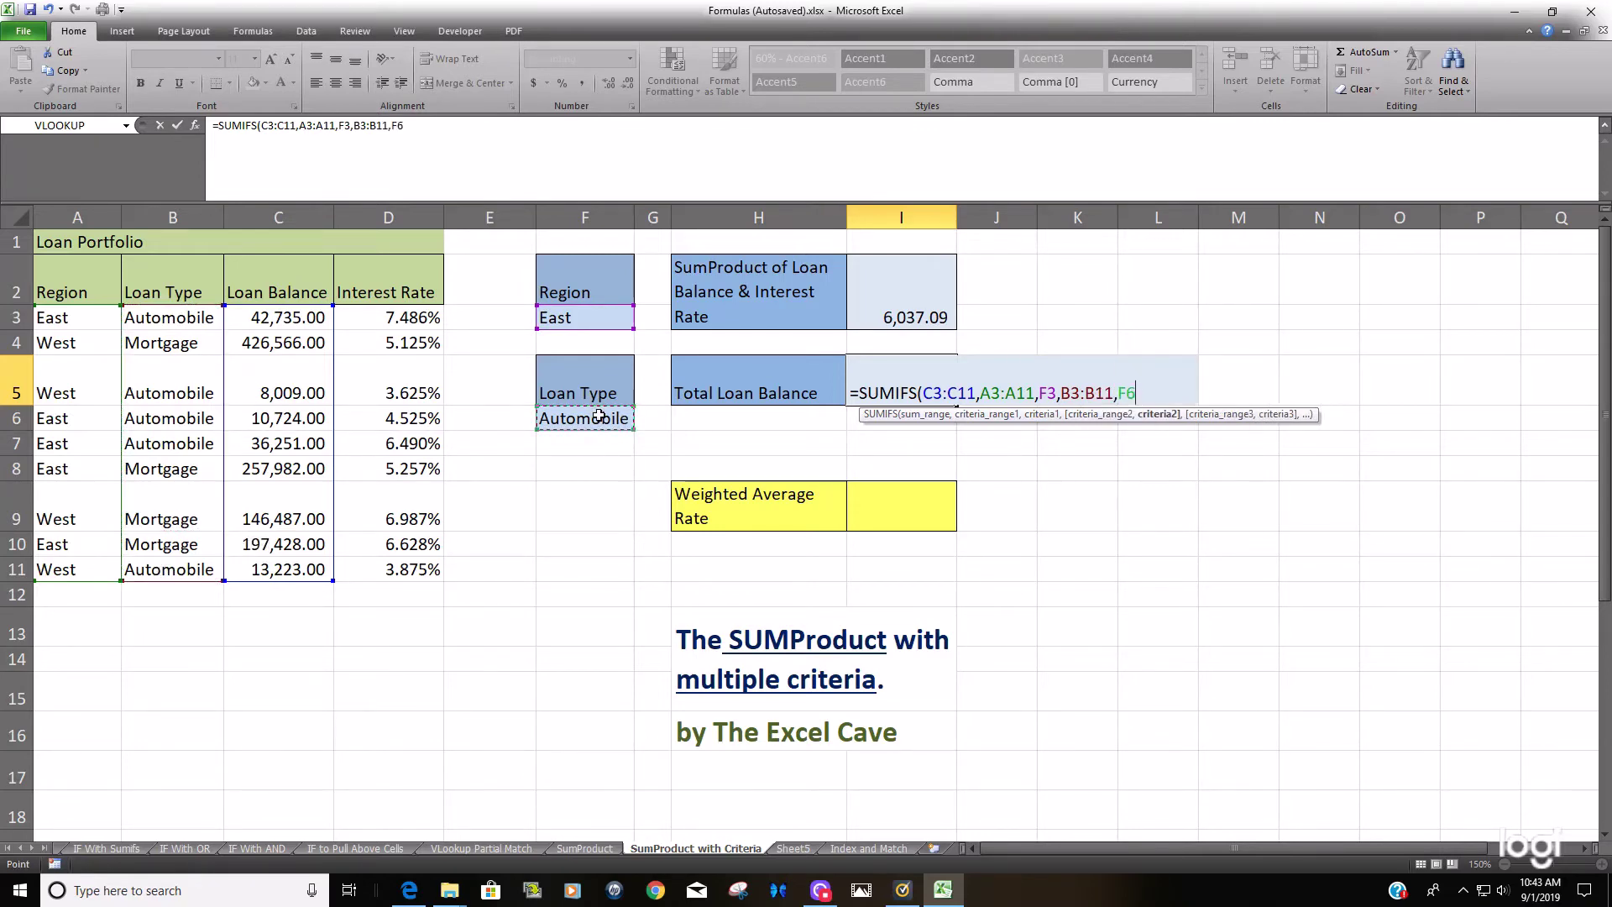
pyautogui.write(')')
pyautogui.press('Return')
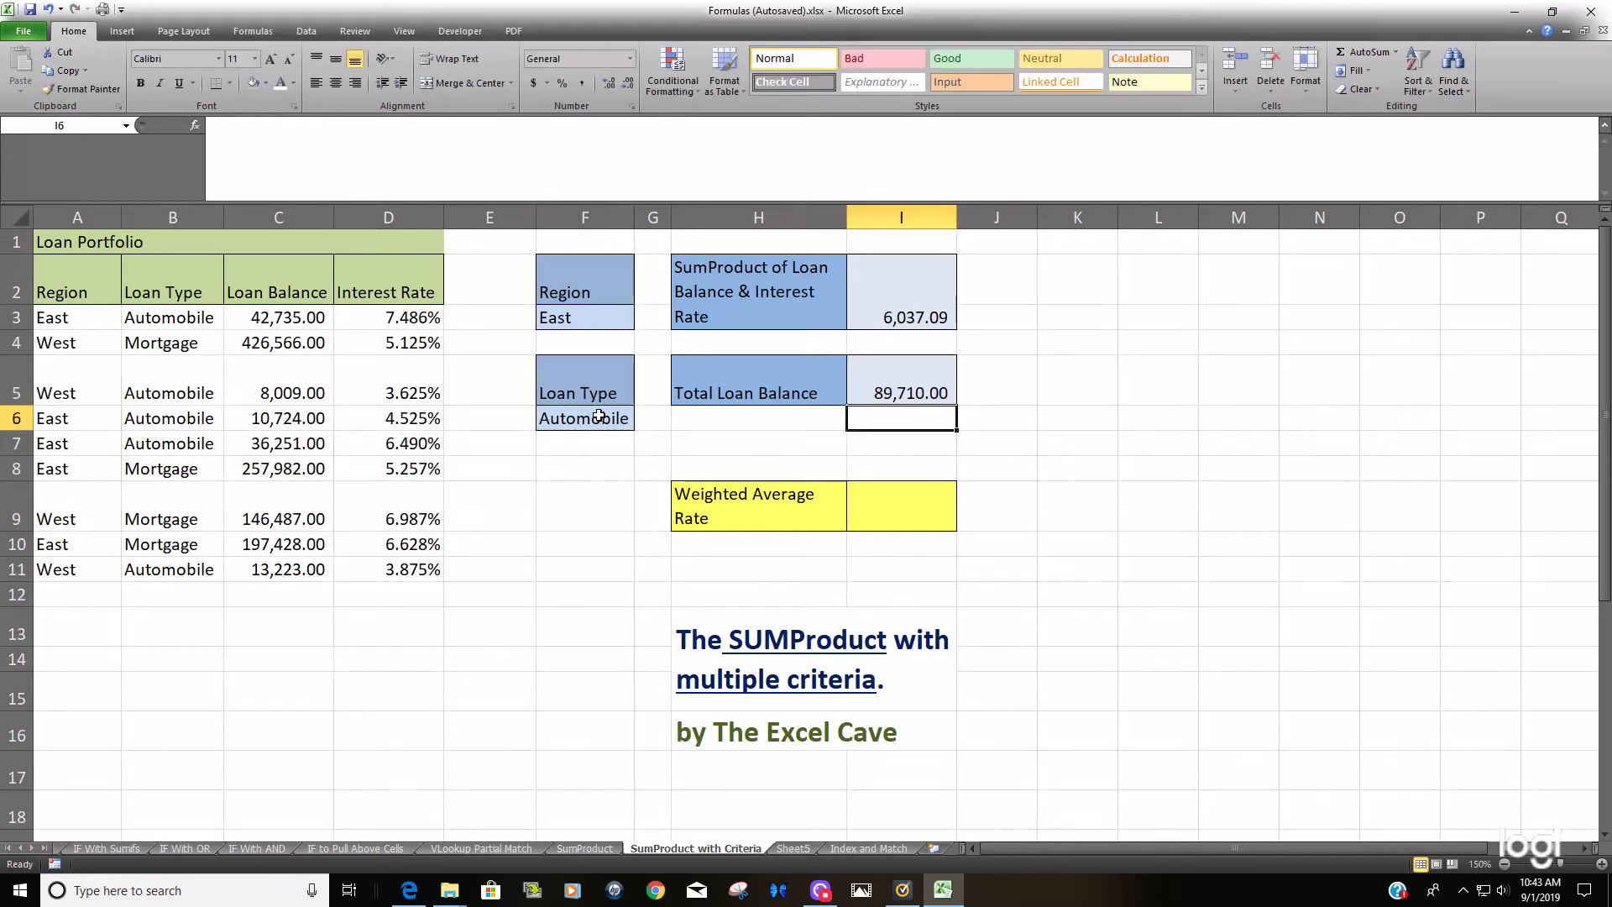
pyautogui.press('Down')
pyautogui.press('Down')
pyautogui.press('Down')
# Enter =I3/I5 in I9 for a weighted average rate of 6.730%.
pyautogui.write('=')
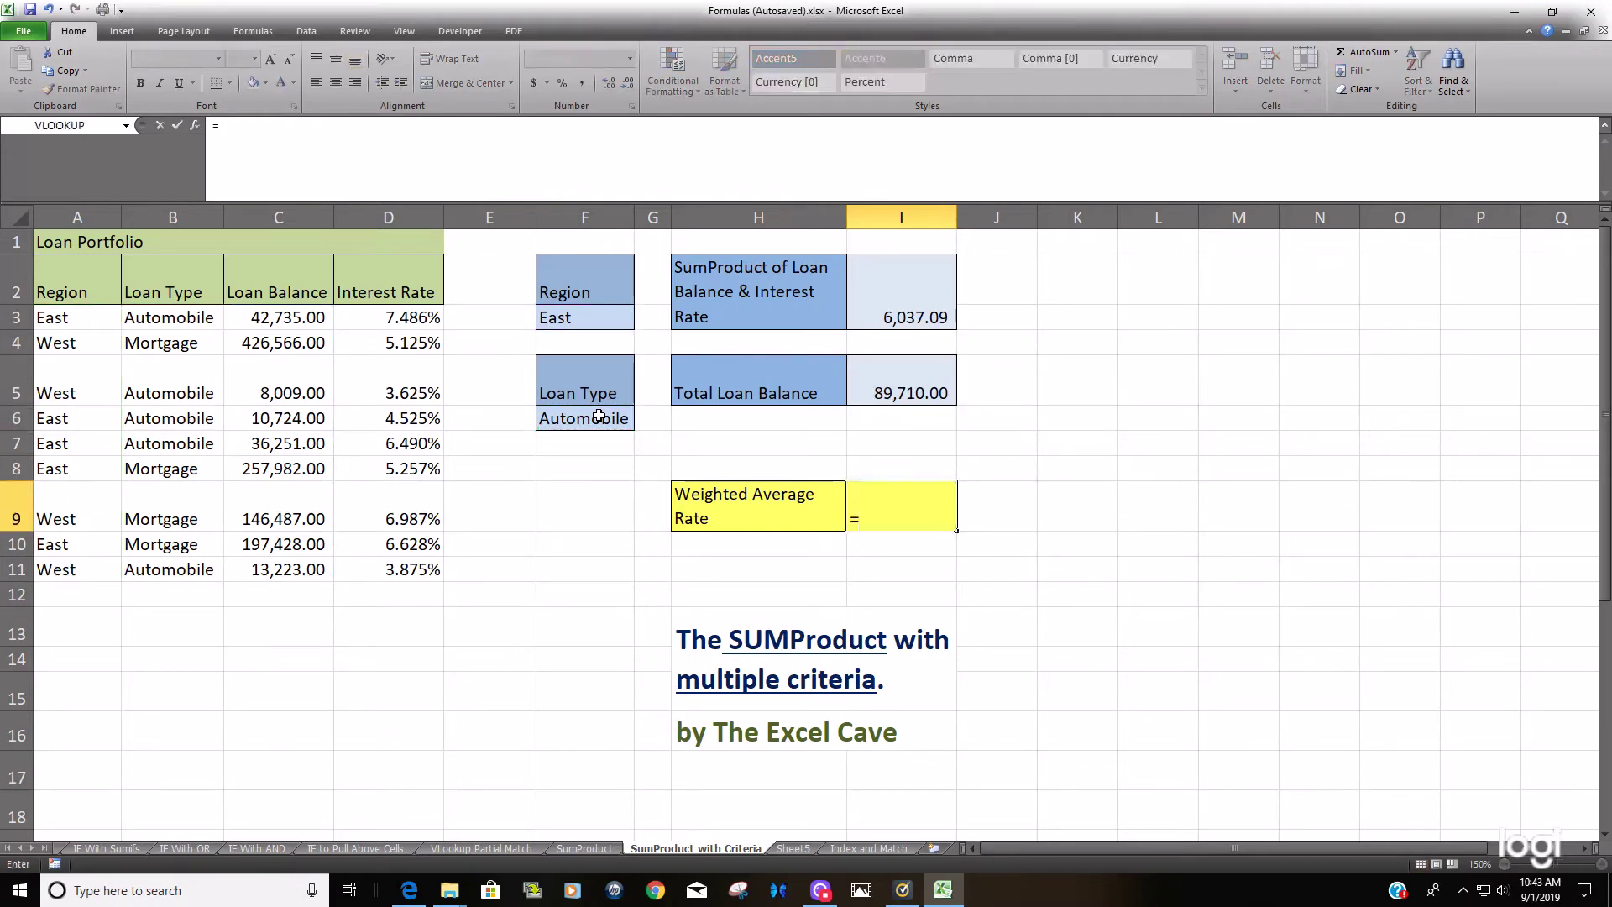
pyautogui.click(919, 317)
pyautogui.write('/')
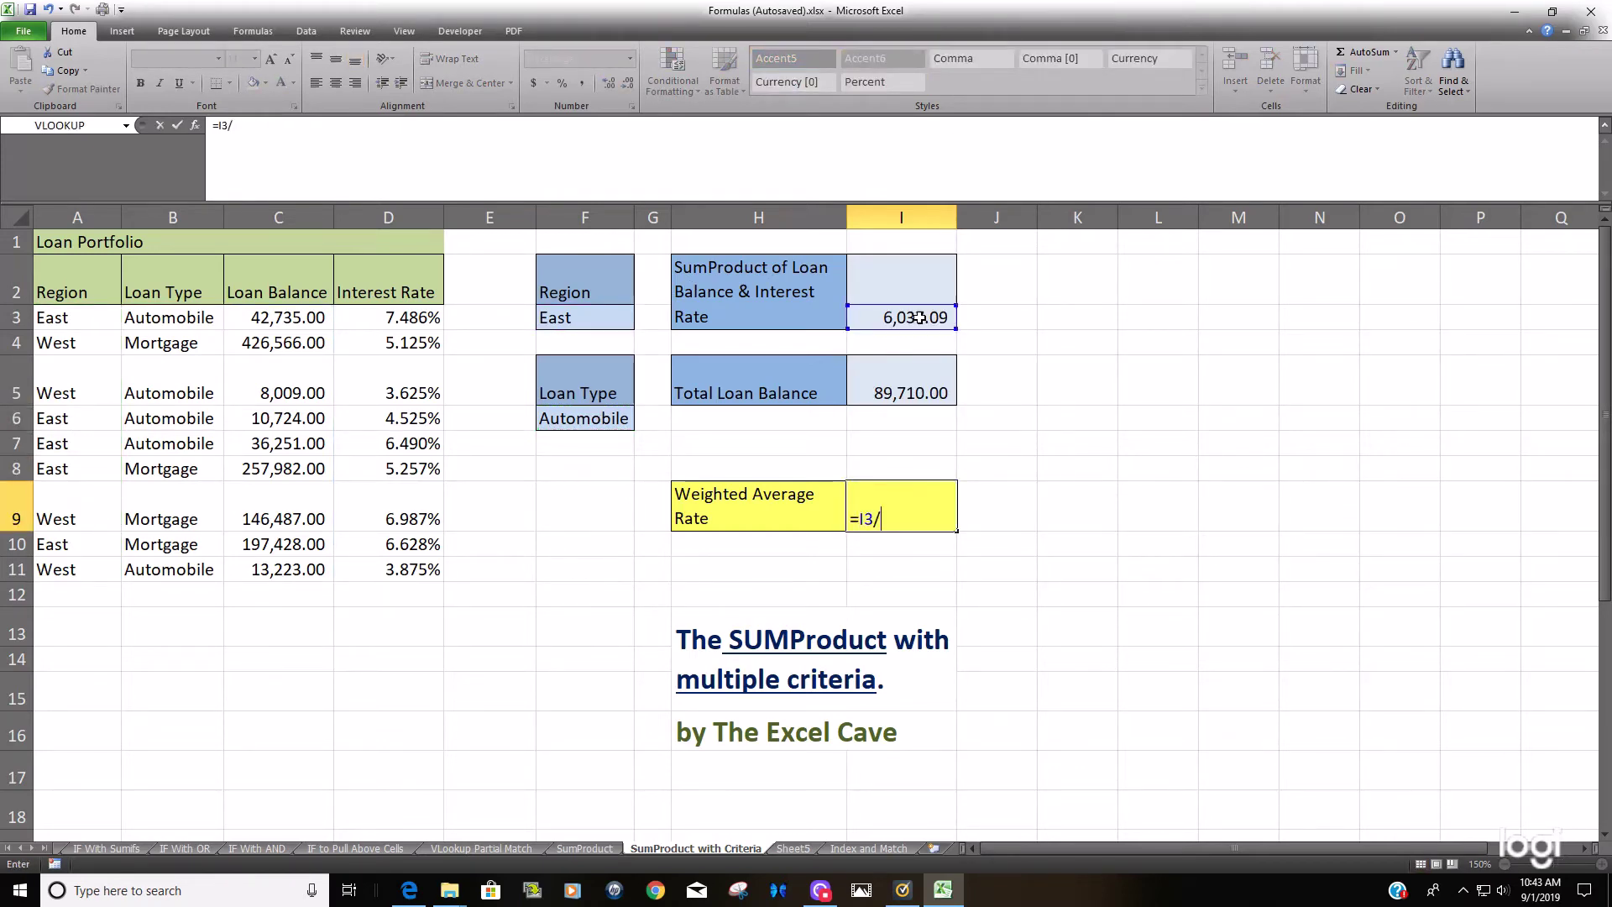
pyautogui.click(902, 393)
pyautogui.press('Return')
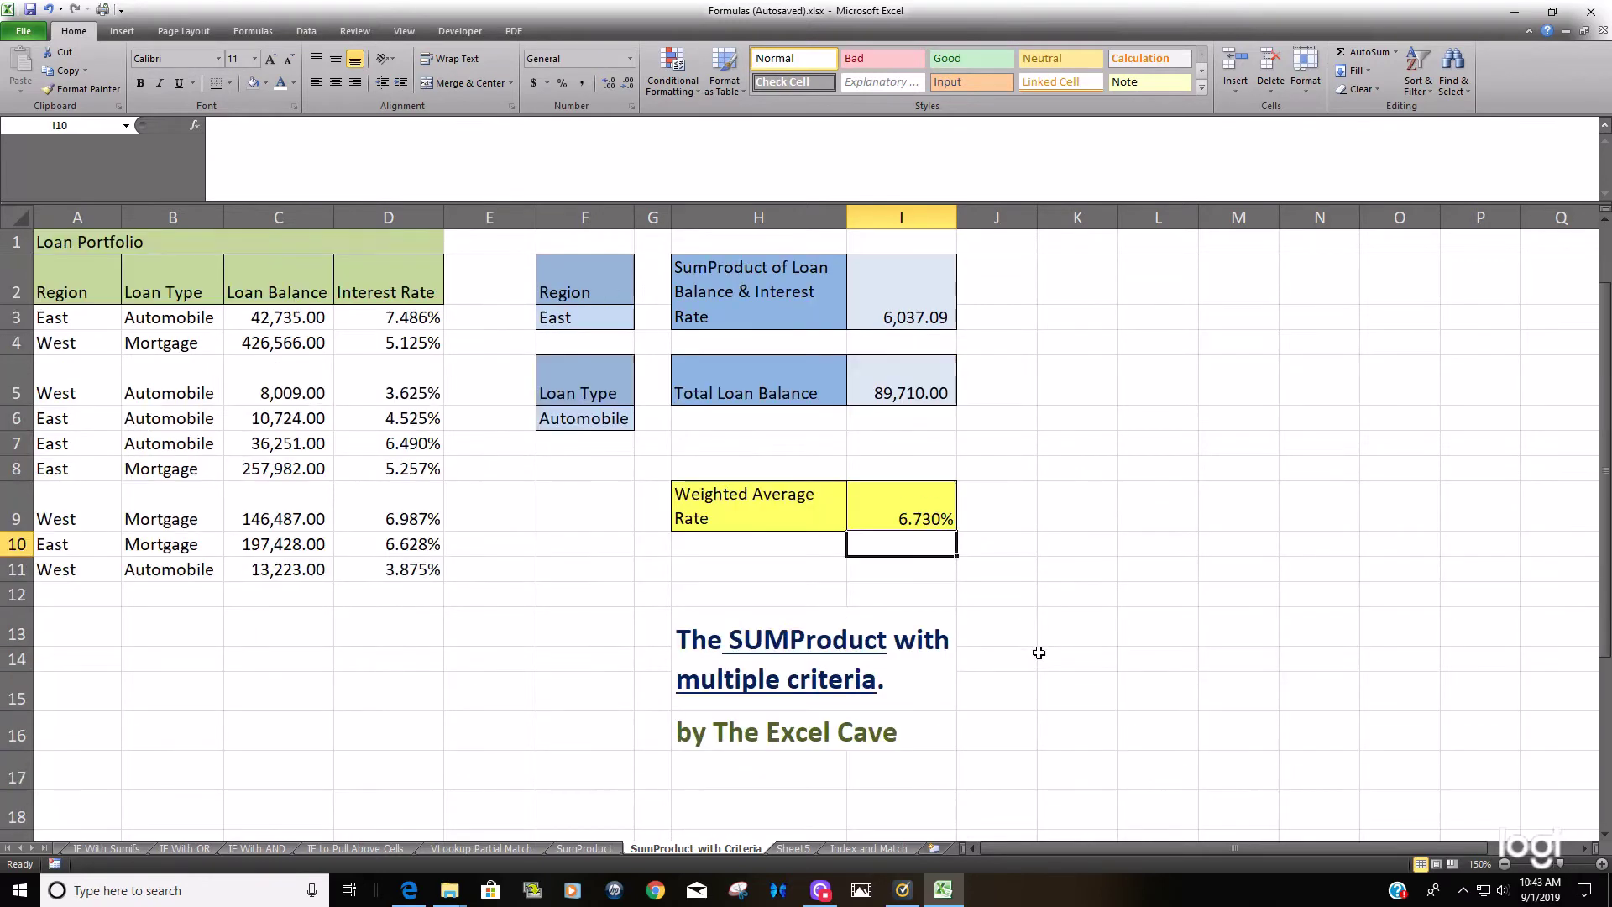
pyautogui.click(940, 322)
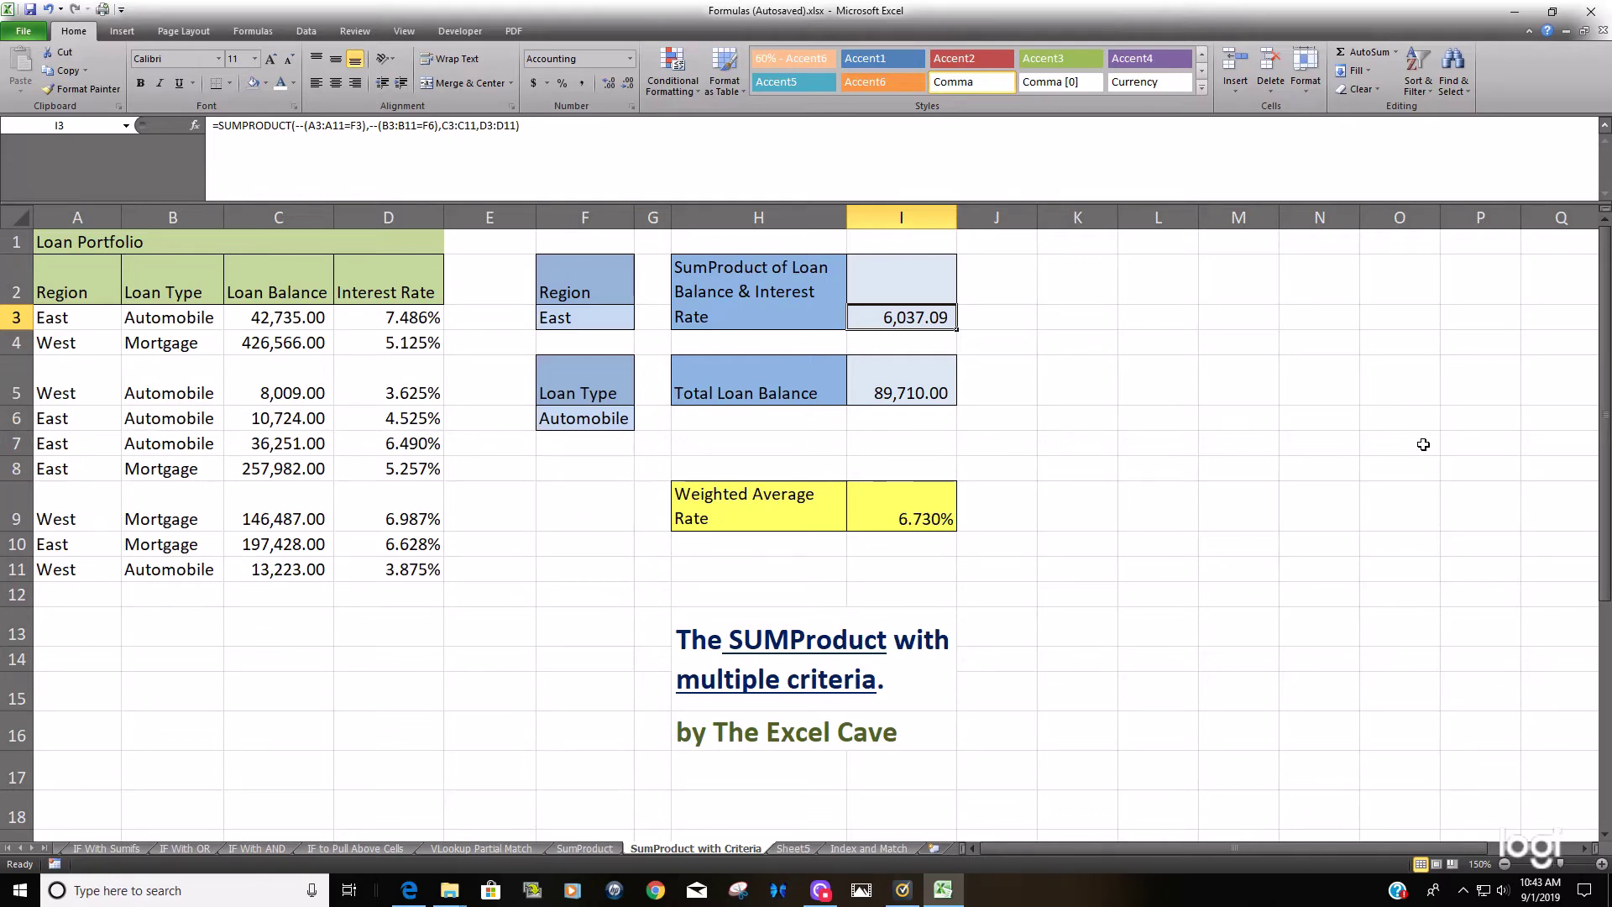
pyautogui.press('F2')
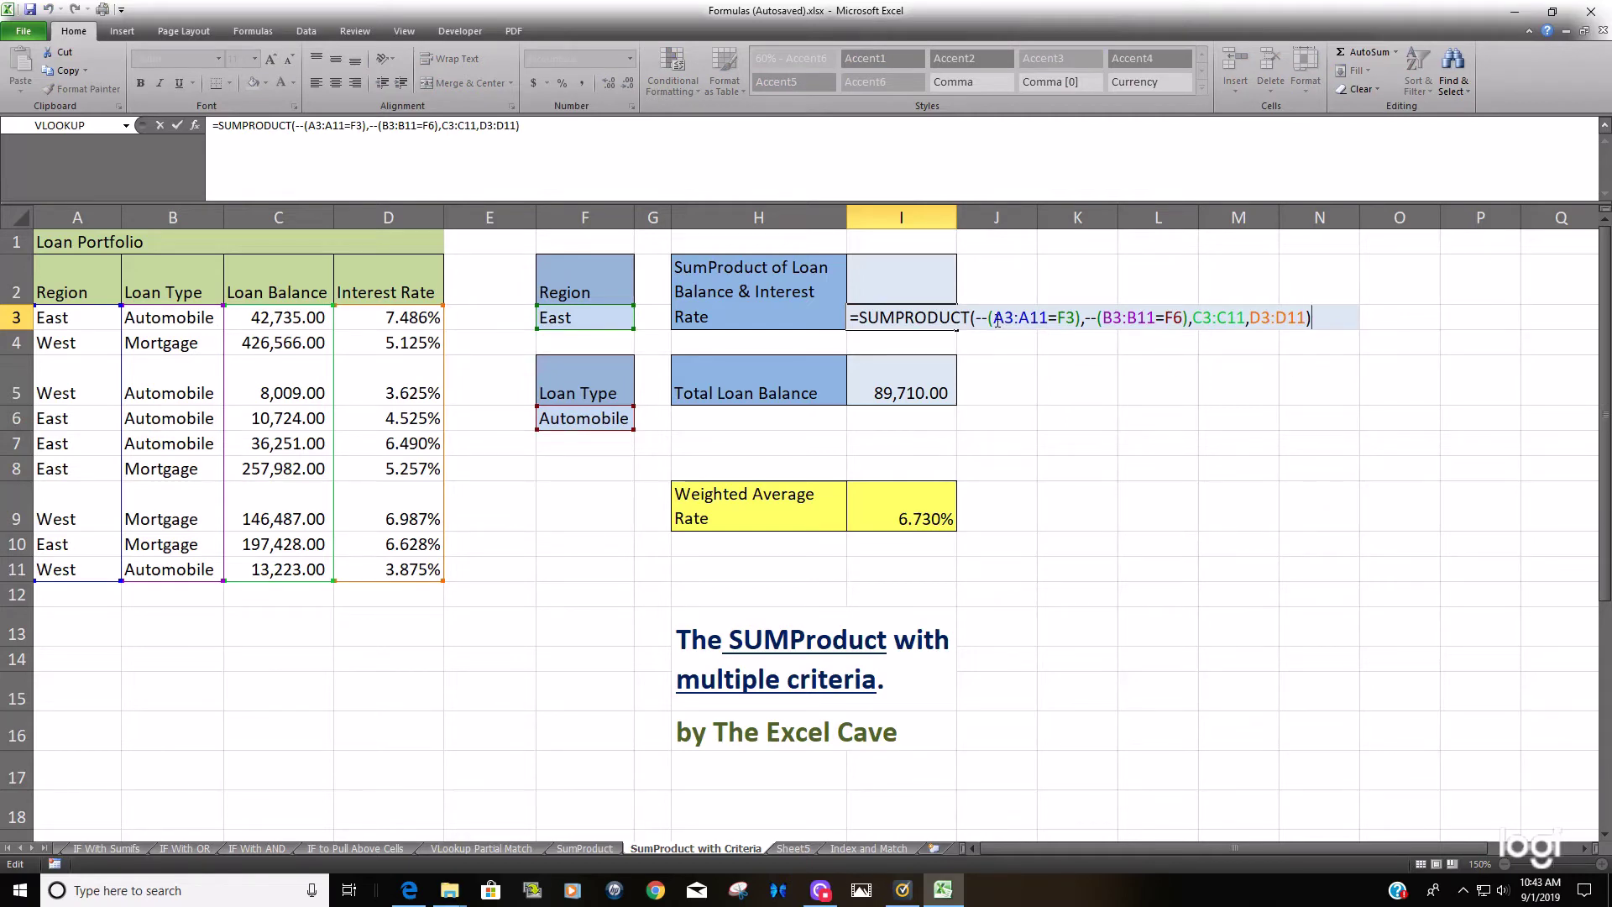
pyautogui.moveTo(988, 317); pyautogui.dragTo(1080, 317)
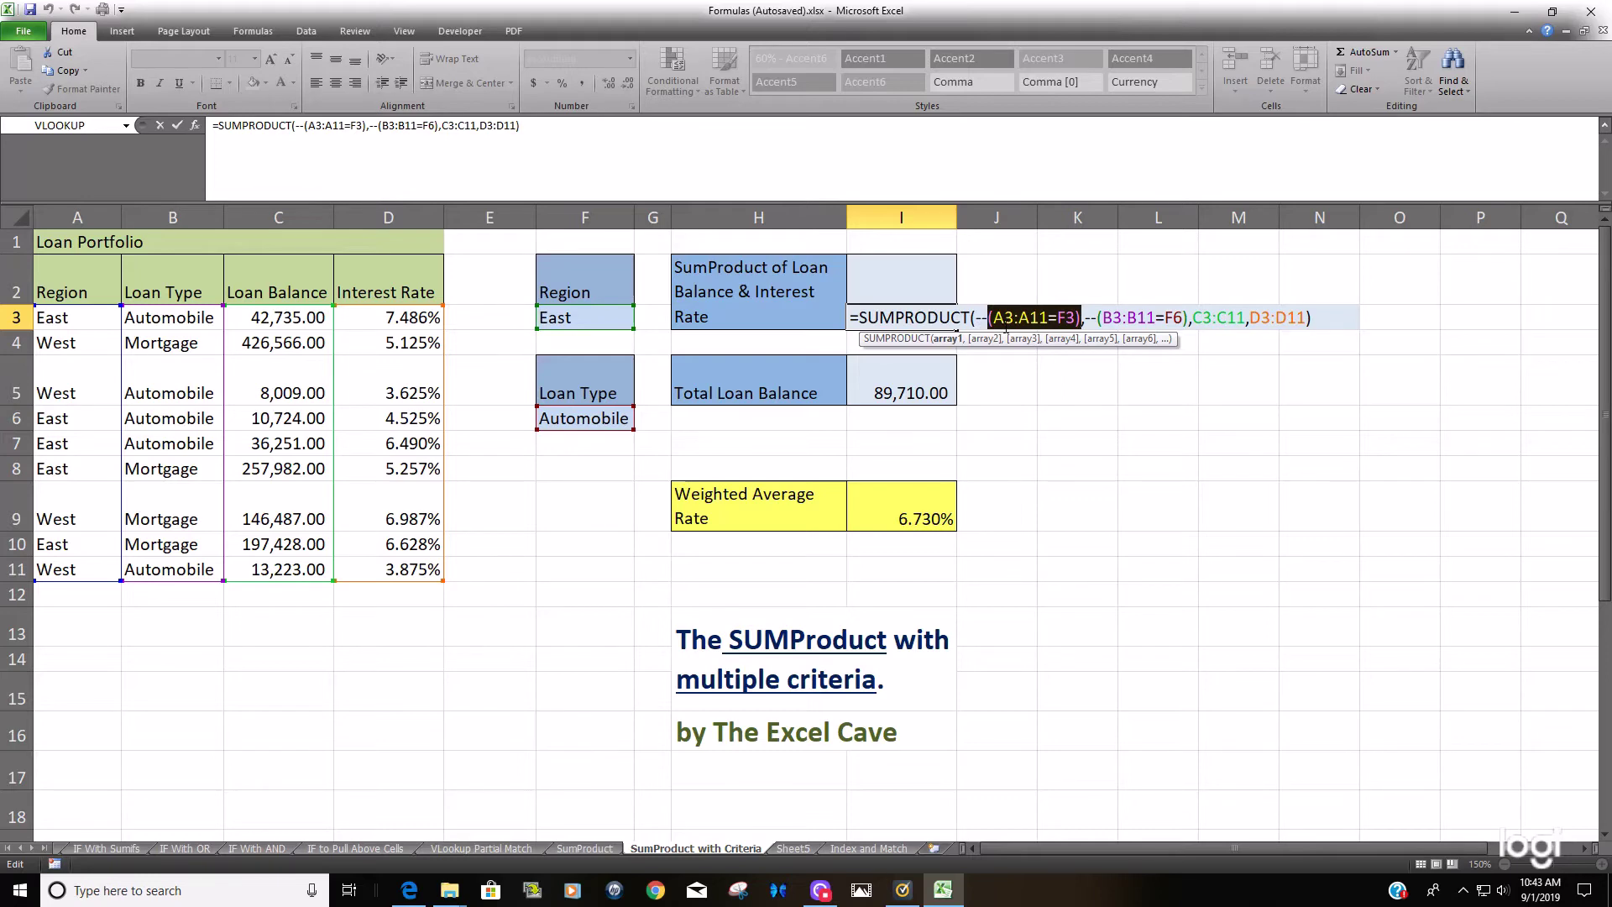
pyautogui.press('F9')
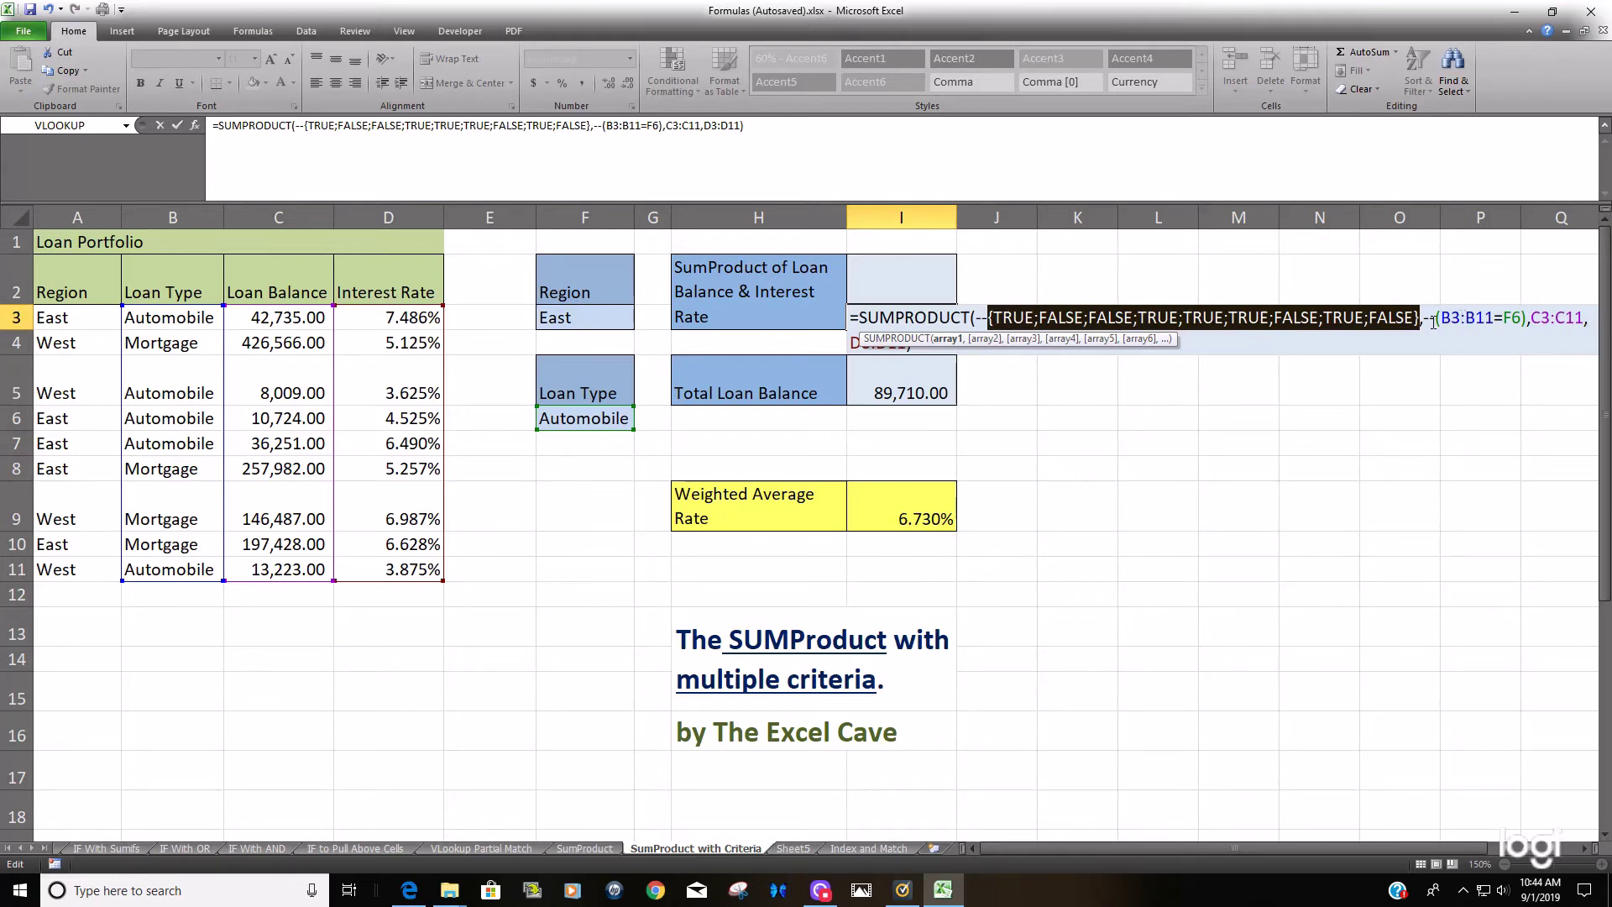
pyautogui.moveTo(1430, 320); pyautogui.dragTo(1525, 328)
pyautogui.press('F9')
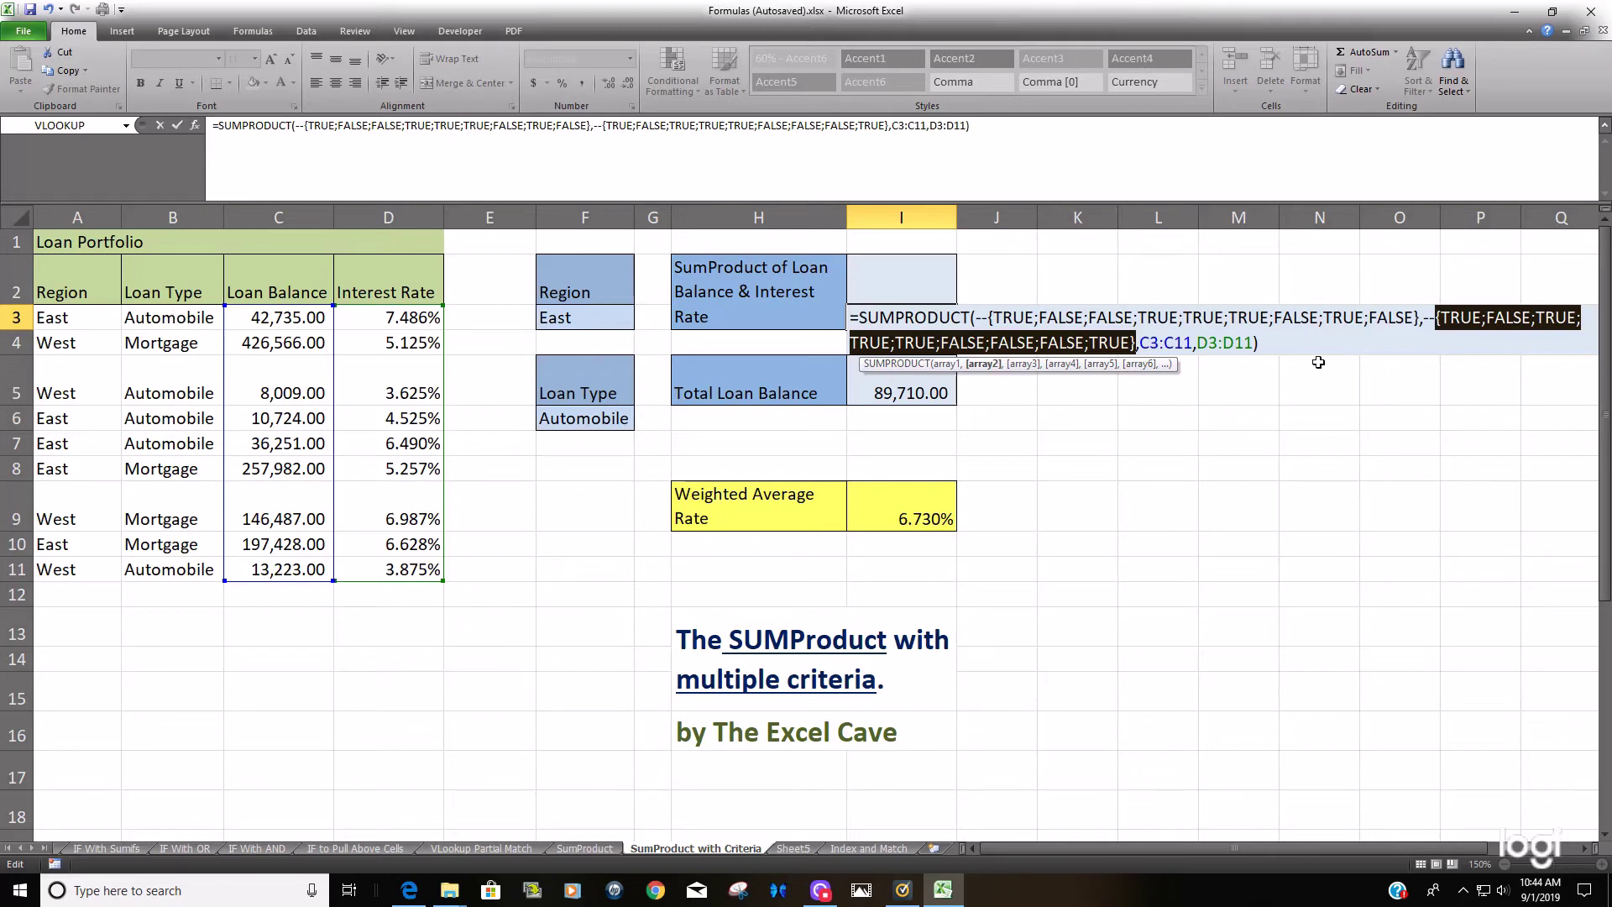
pyautogui.moveTo(1143, 340); pyautogui.dragTo(1193, 341)
pyautogui.press('F9')
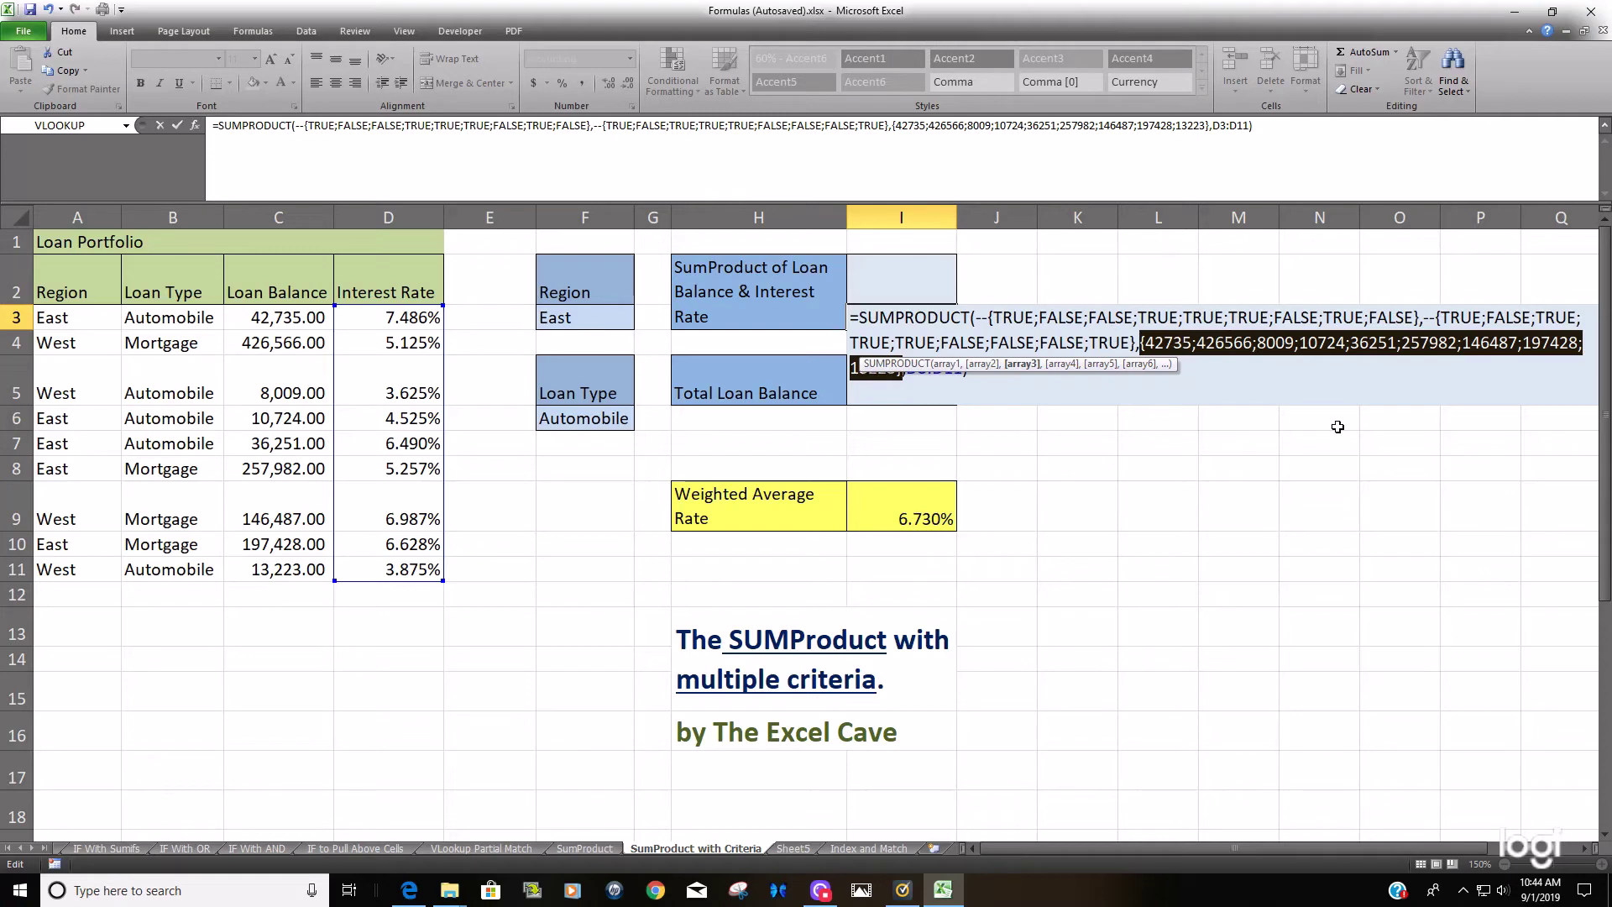
# In I3's formula, convert the Region and Loan Type tests into 1/0 constant arrays with F9.
pyautogui.press('Escape')
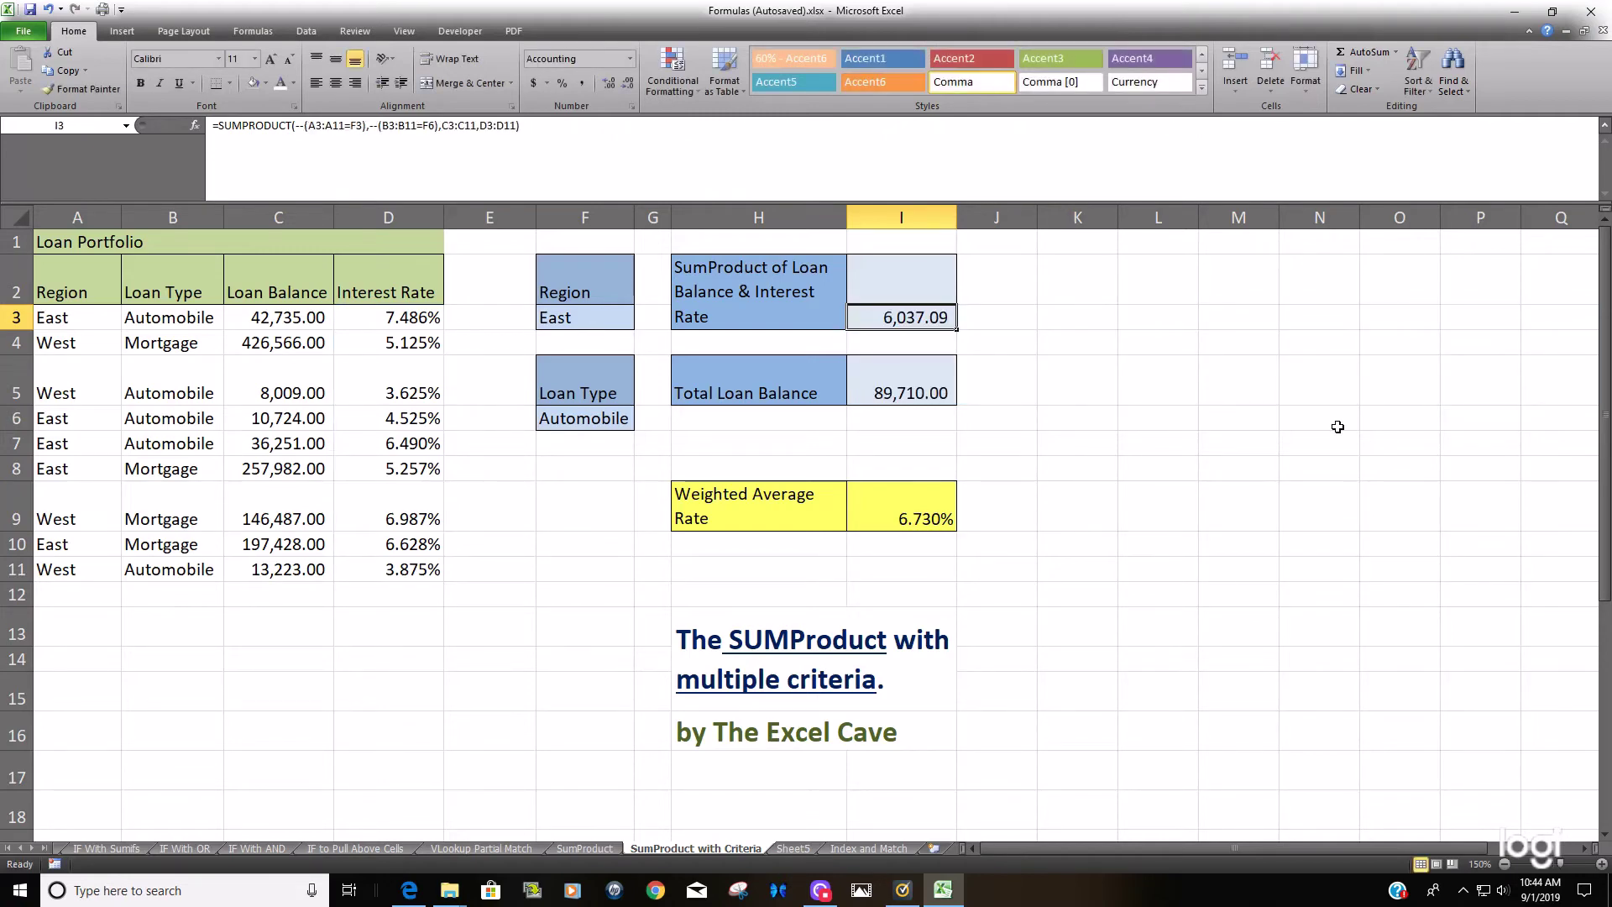
pyautogui.press('F2')
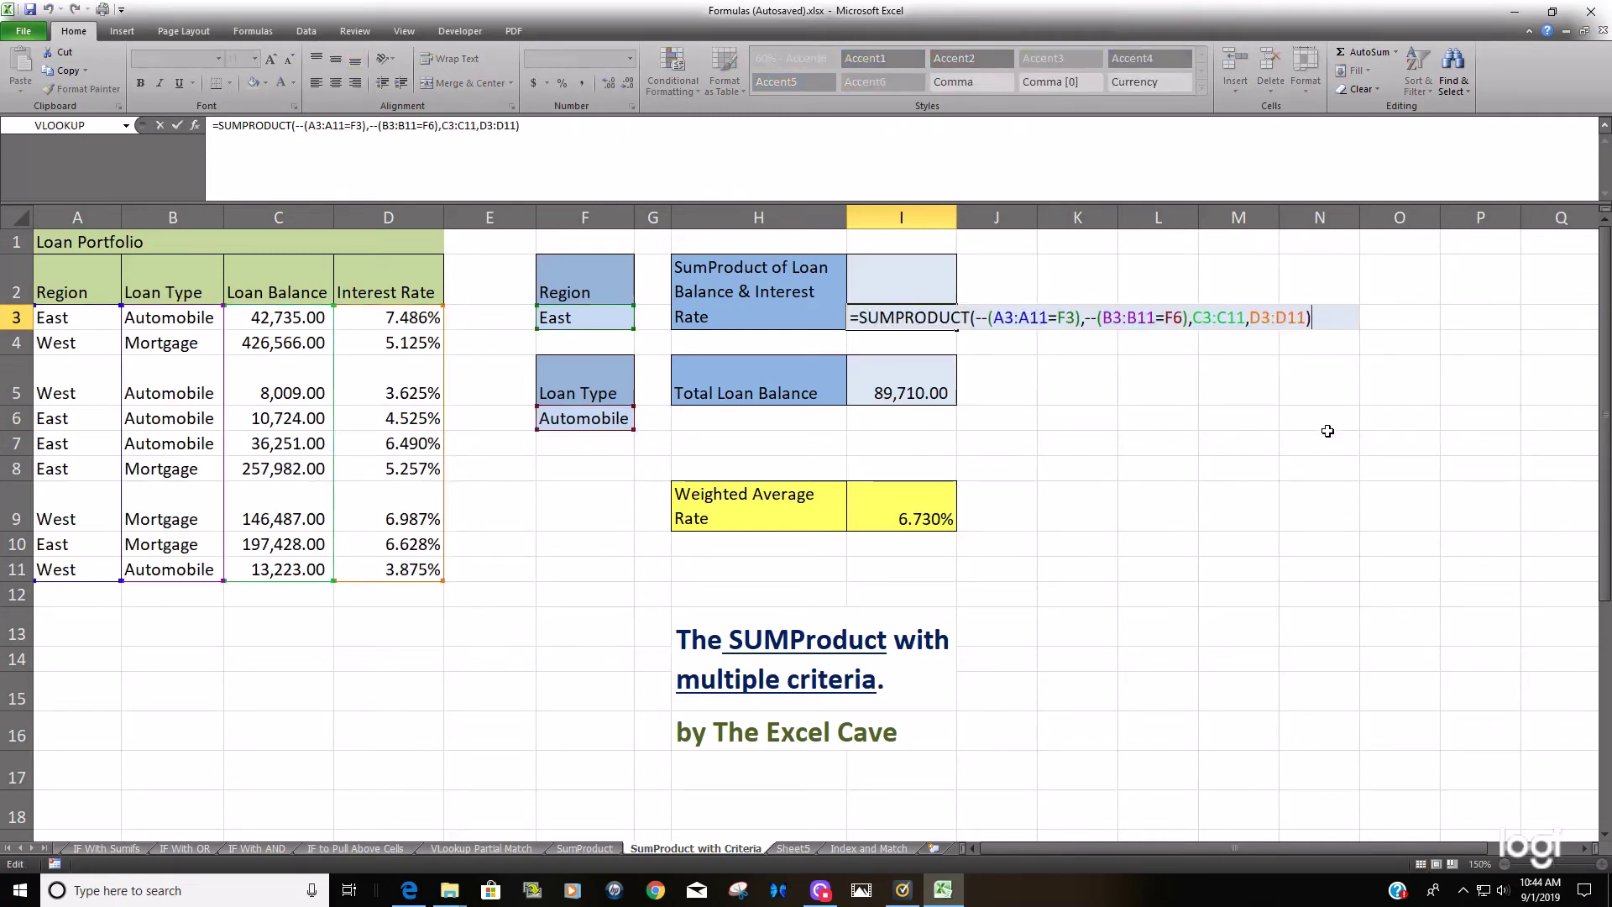
pyautogui.moveTo(976, 318); pyautogui.dragTo(1081, 318)
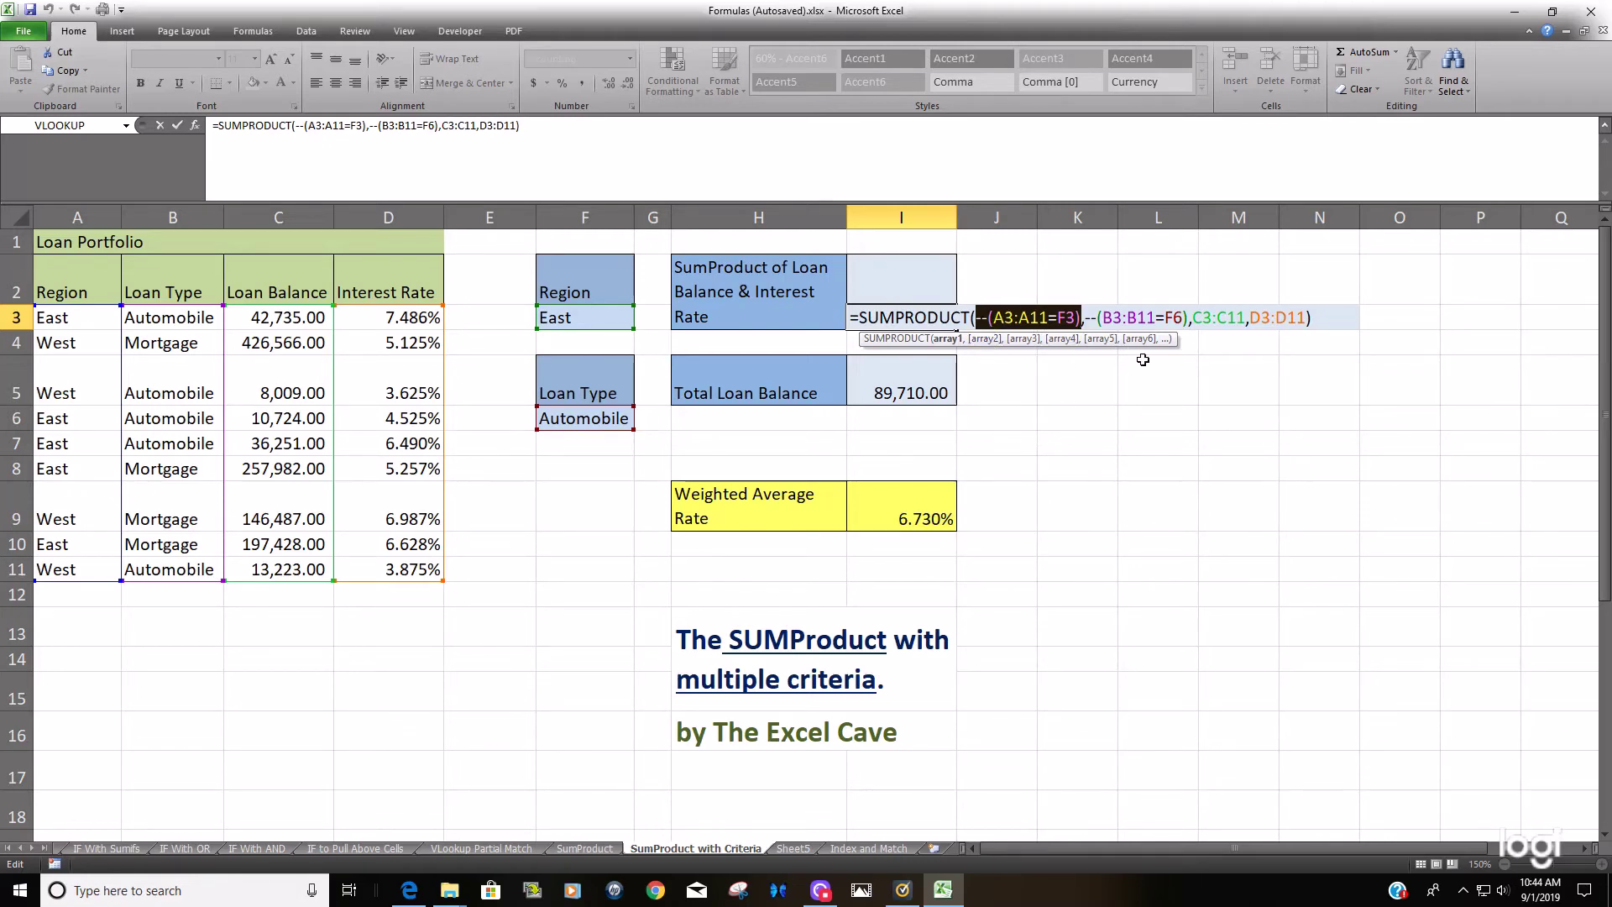
pyautogui.press('F9')
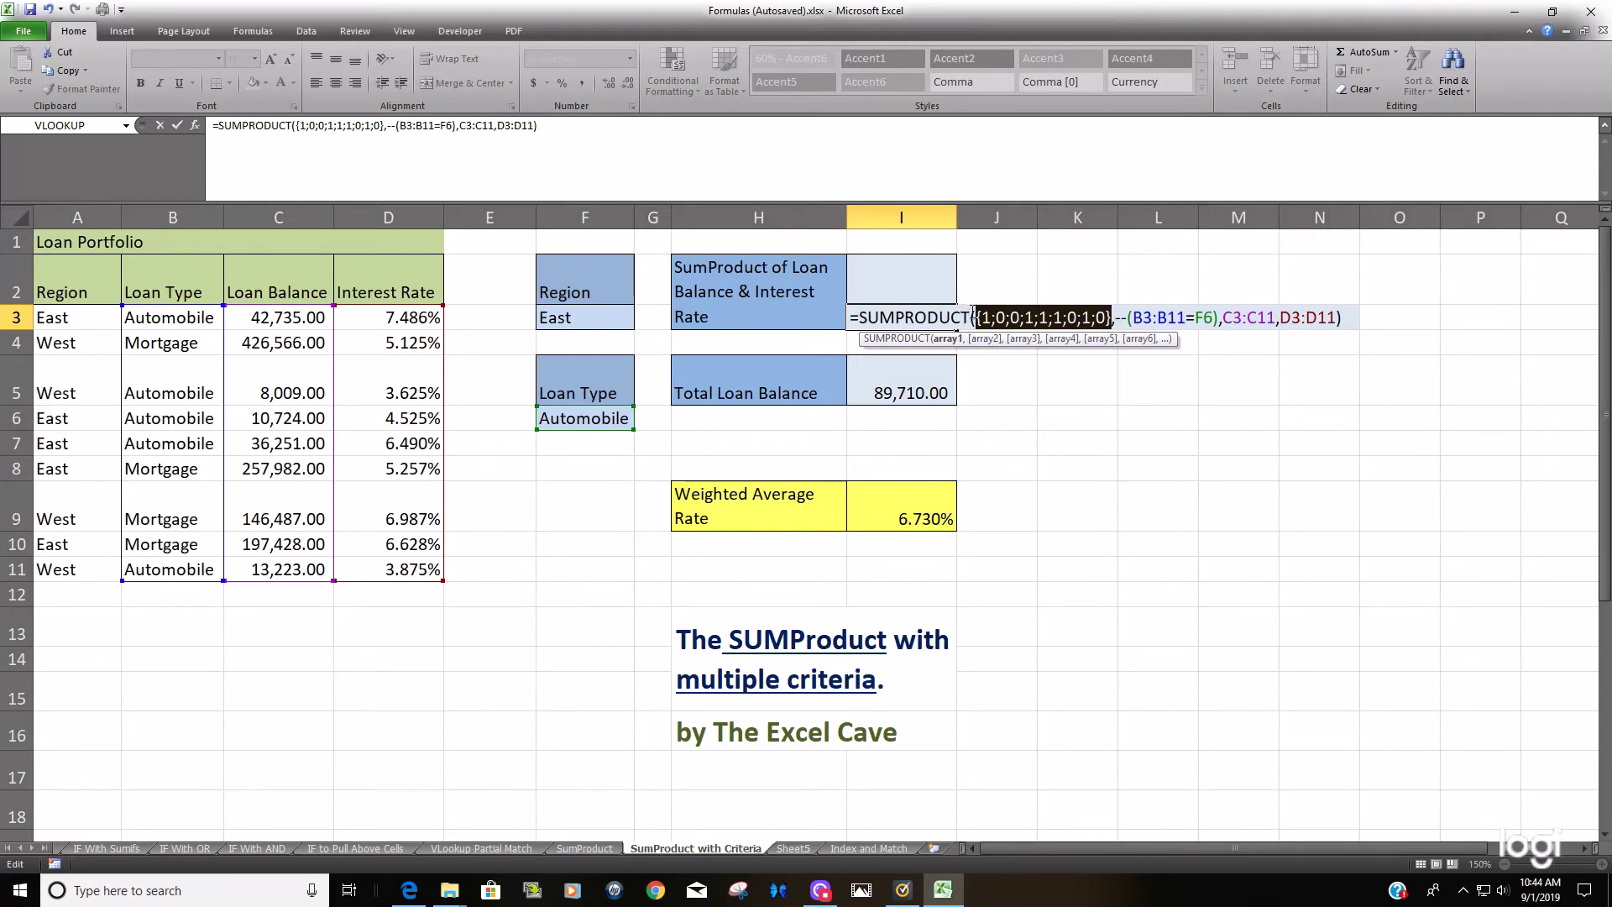
pyautogui.press('Right')
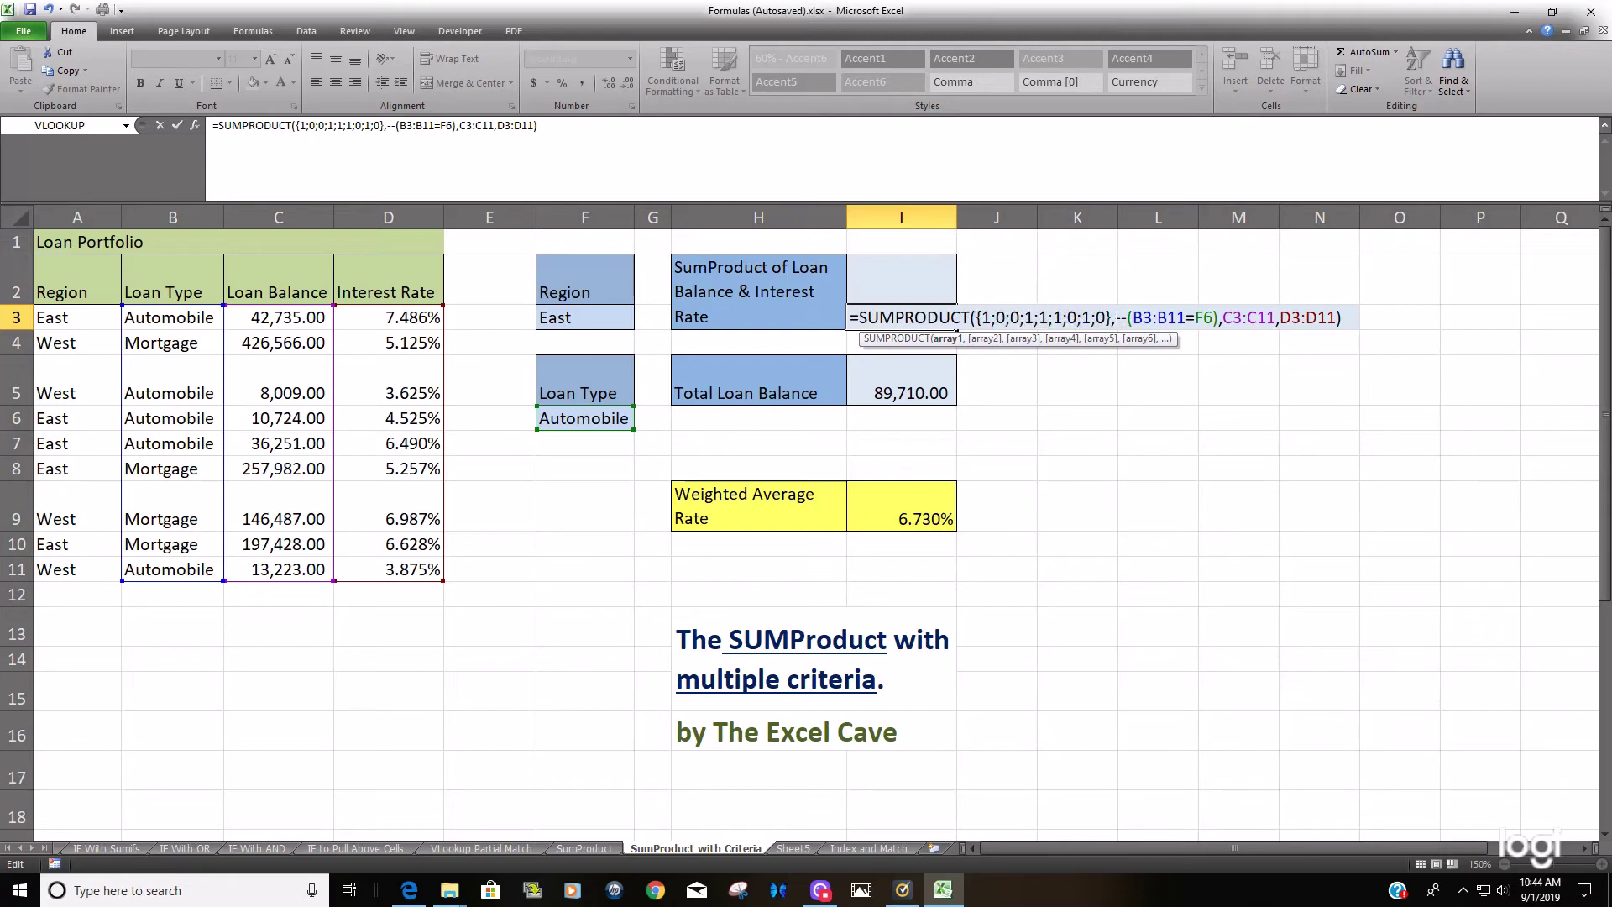
pyautogui.hotkey('shift', 'Right')
pyautogui.hotkey('shift', 'Right')
pyautogui.hotkey('shift', 'Right')
pyautogui.hotkey('shift', 'Right')
pyautogui.hotkey('shift', 'Right')
pyautogui.hotkey('shift', 'Right')
pyautogui.hotkey('shift', 'Right')
pyautogui.hotkey('shift', 'Right')
pyautogui.hotkey('shift', 'Right')
pyautogui.hotkey('shift', 'Right')
pyautogui.hotkey('shift', 'Right')
pyautogui.hotkey('shift', 'Right')
pyautogui.hotkey('shift', 'Right')
pyautogui.press('F9')
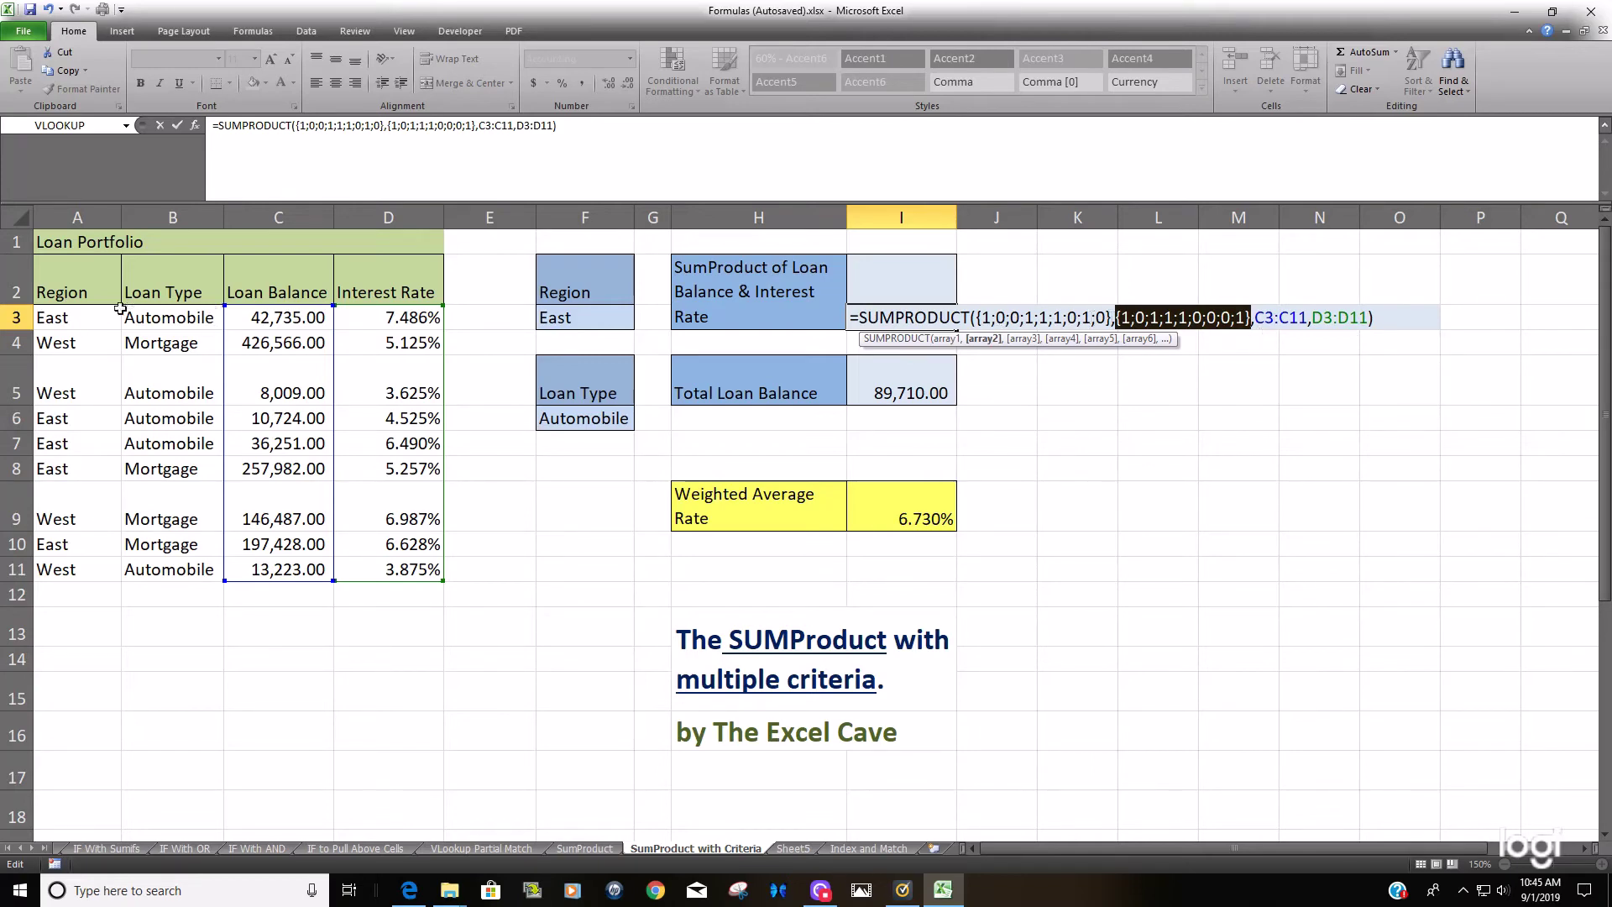
# Convert C3:C11 and D3:D11 in the formula into literal balance and rate arrays.
pyautogui.moveTo(1254, 318); pyautogui.dragTo(1307, 317)
pyautogui.press('F9')
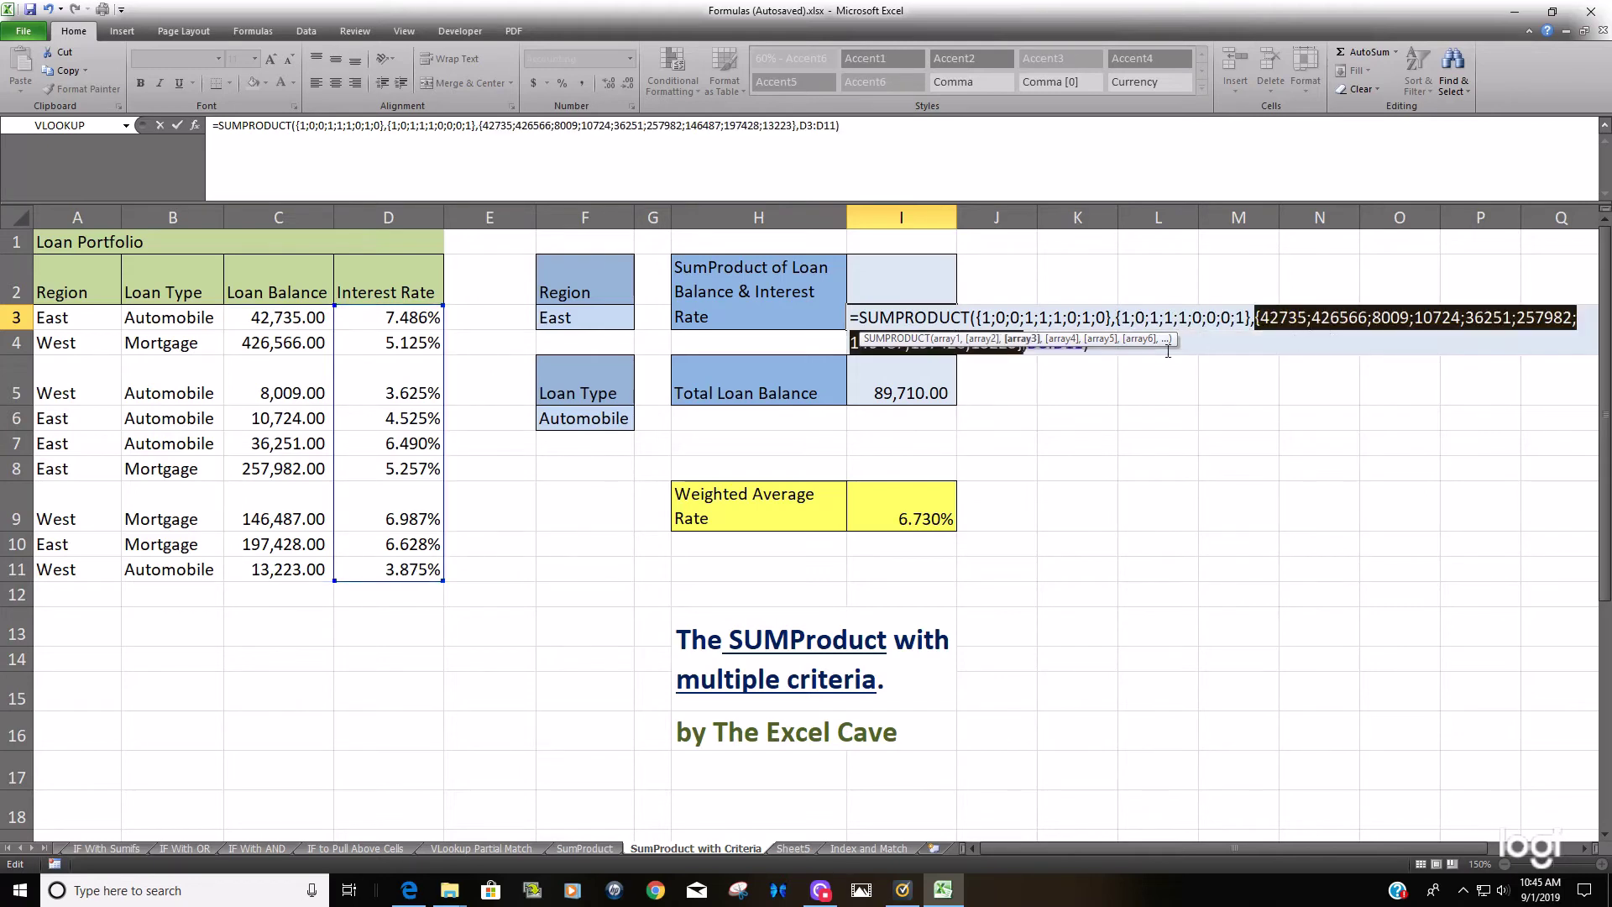
pyautogui.moveTo(1099, 342); pyautogui.dragTo(1102, 461)
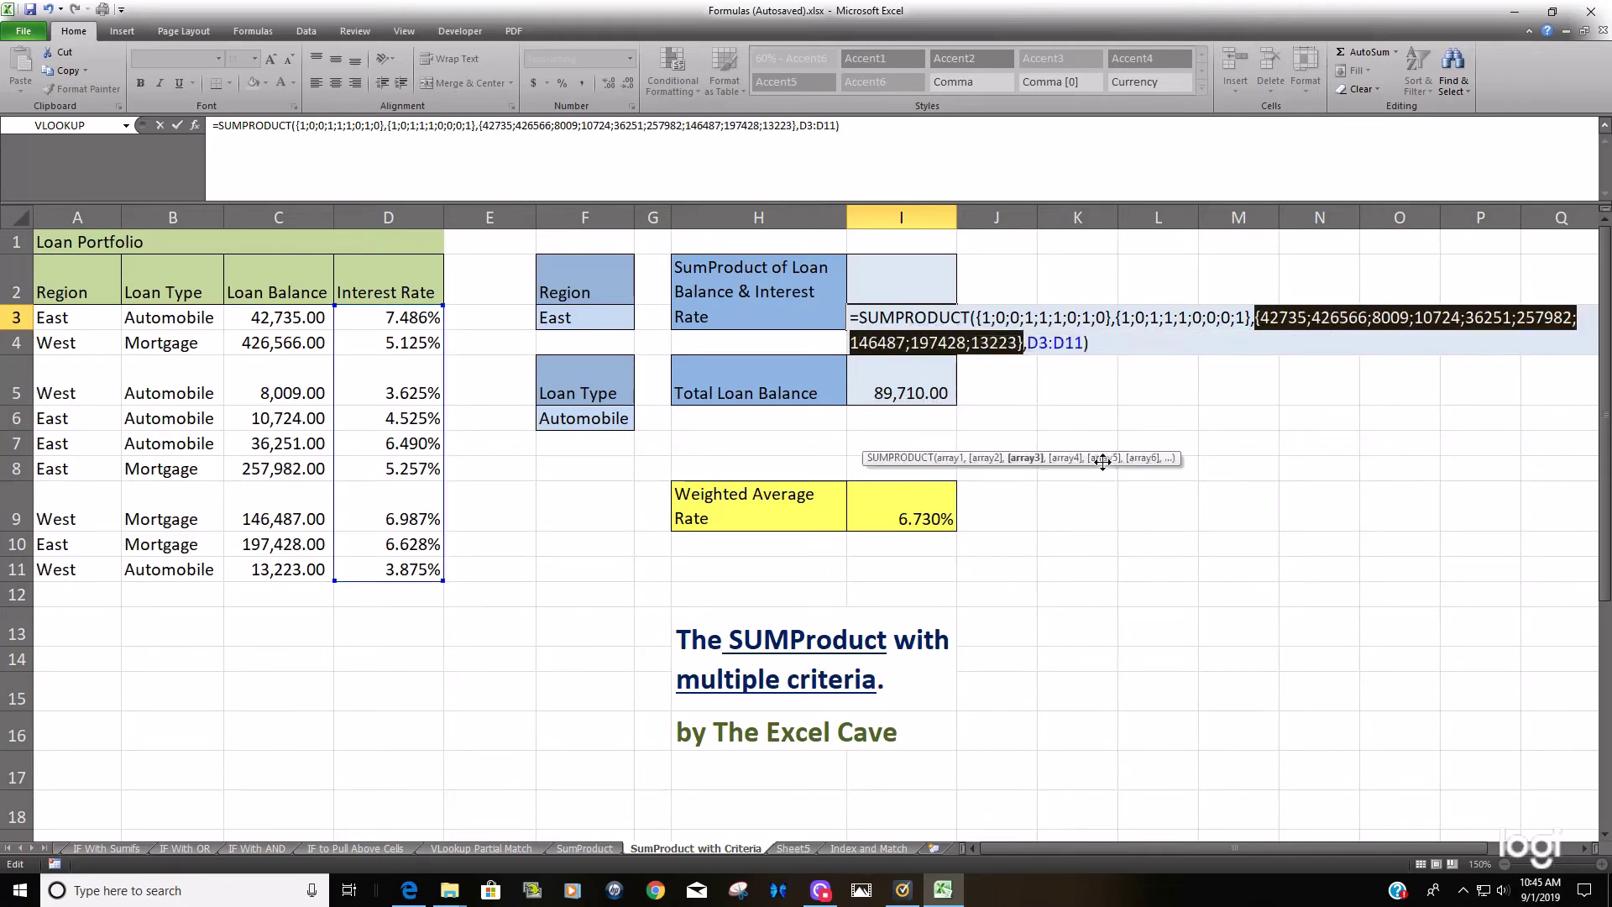
pyautogui.moveTo(1027, 342); pyautogui.dragTo(1083, 344)
pyautogui.press('F9')
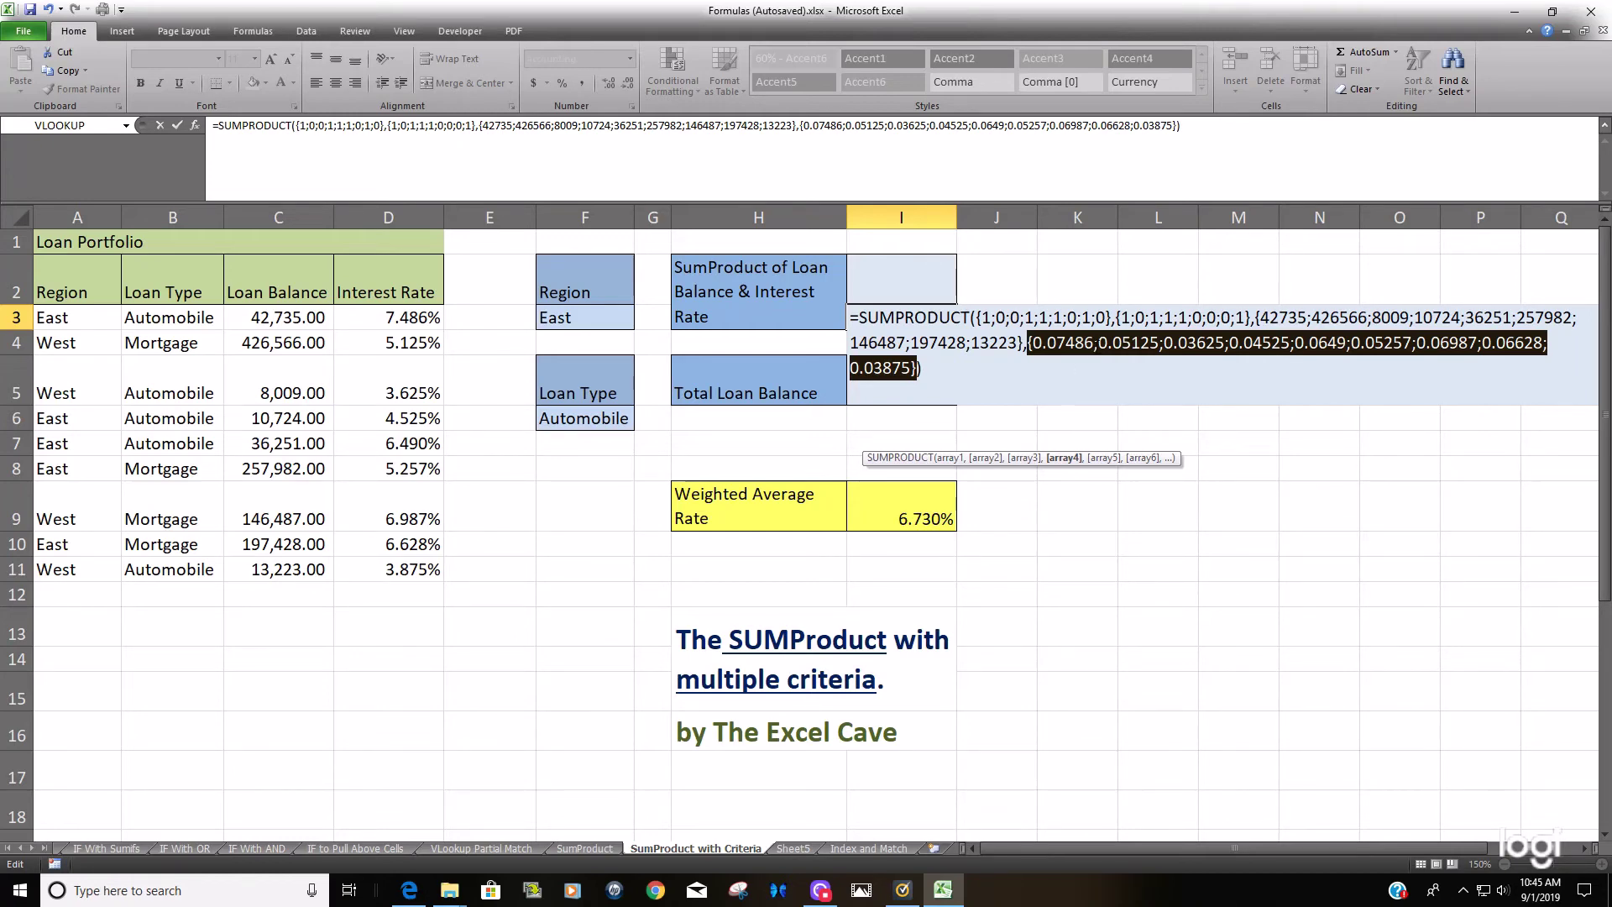
pyautogui.moveTo(982, 318); pyautogui.dragTo(1106, 318)
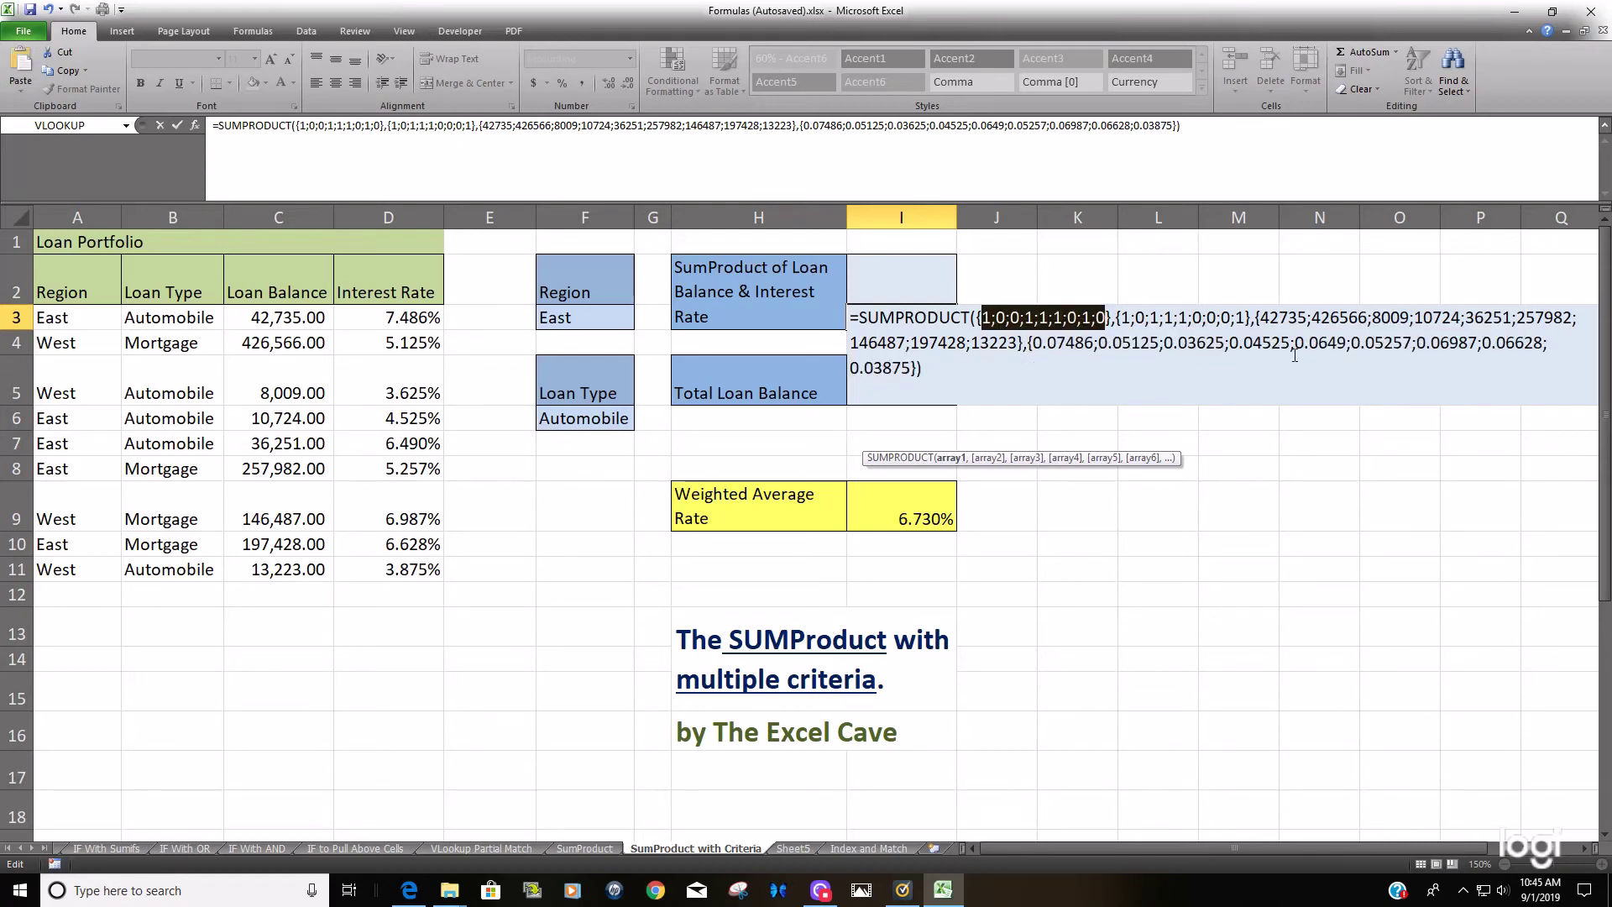
# Paste the Region 1/0 array as plain text across row 8 starting at K8.
pyautogui.click(1076, 490)
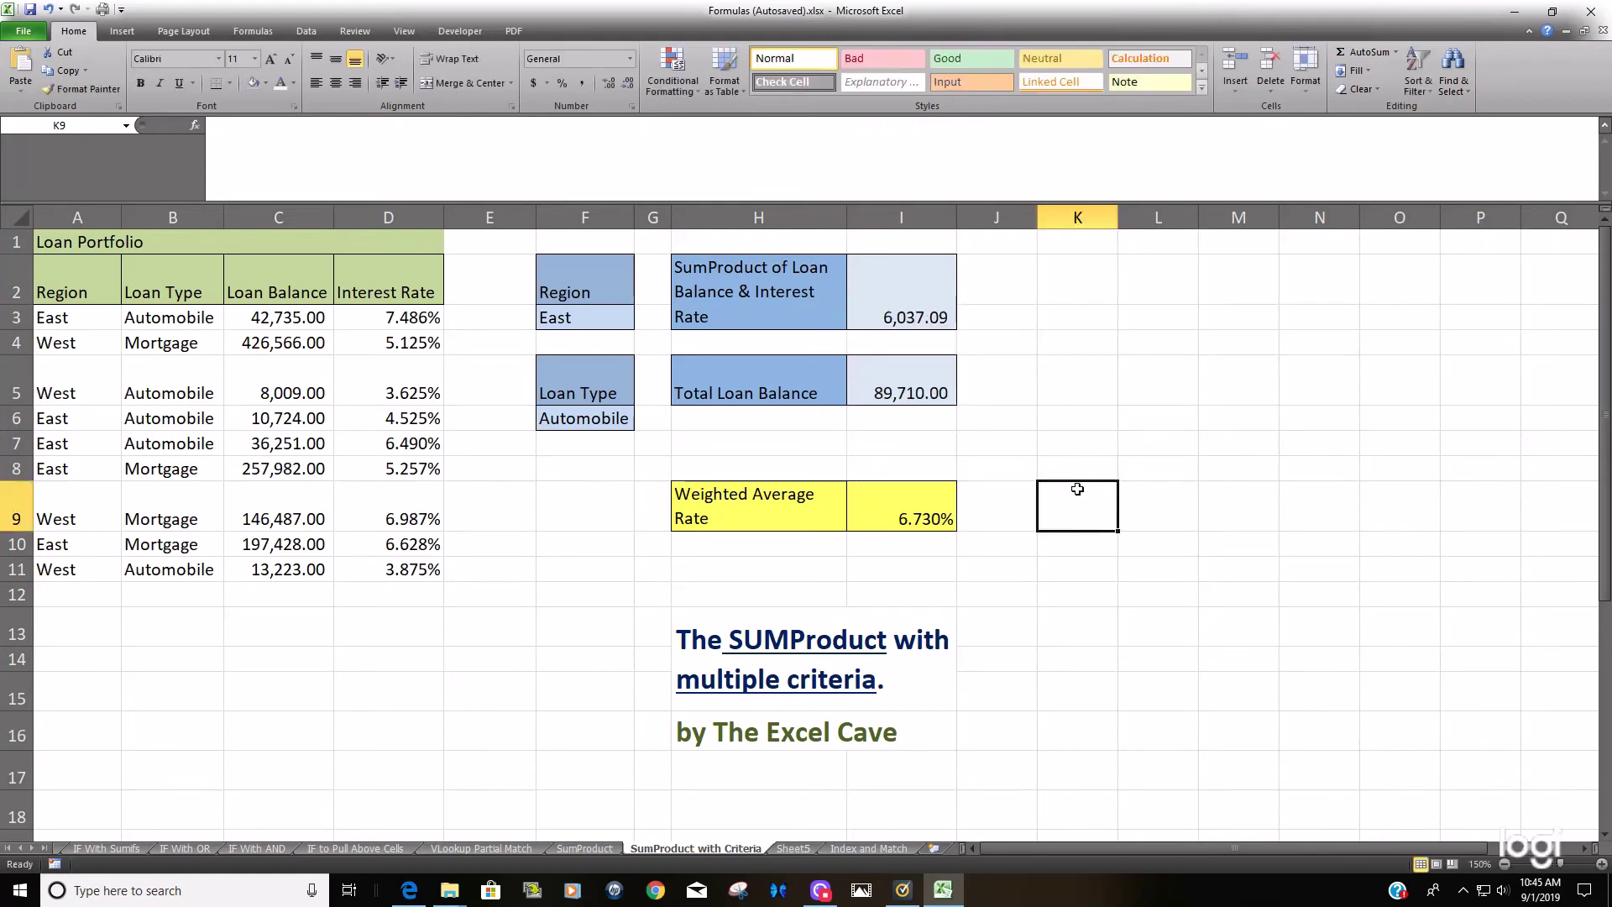
pyautogui.rightClick(1079, 493)
pyautogui.click(1075, 466)
pyautogui.rightClick(1065, 462)
pyautogui.click(1102, 531)
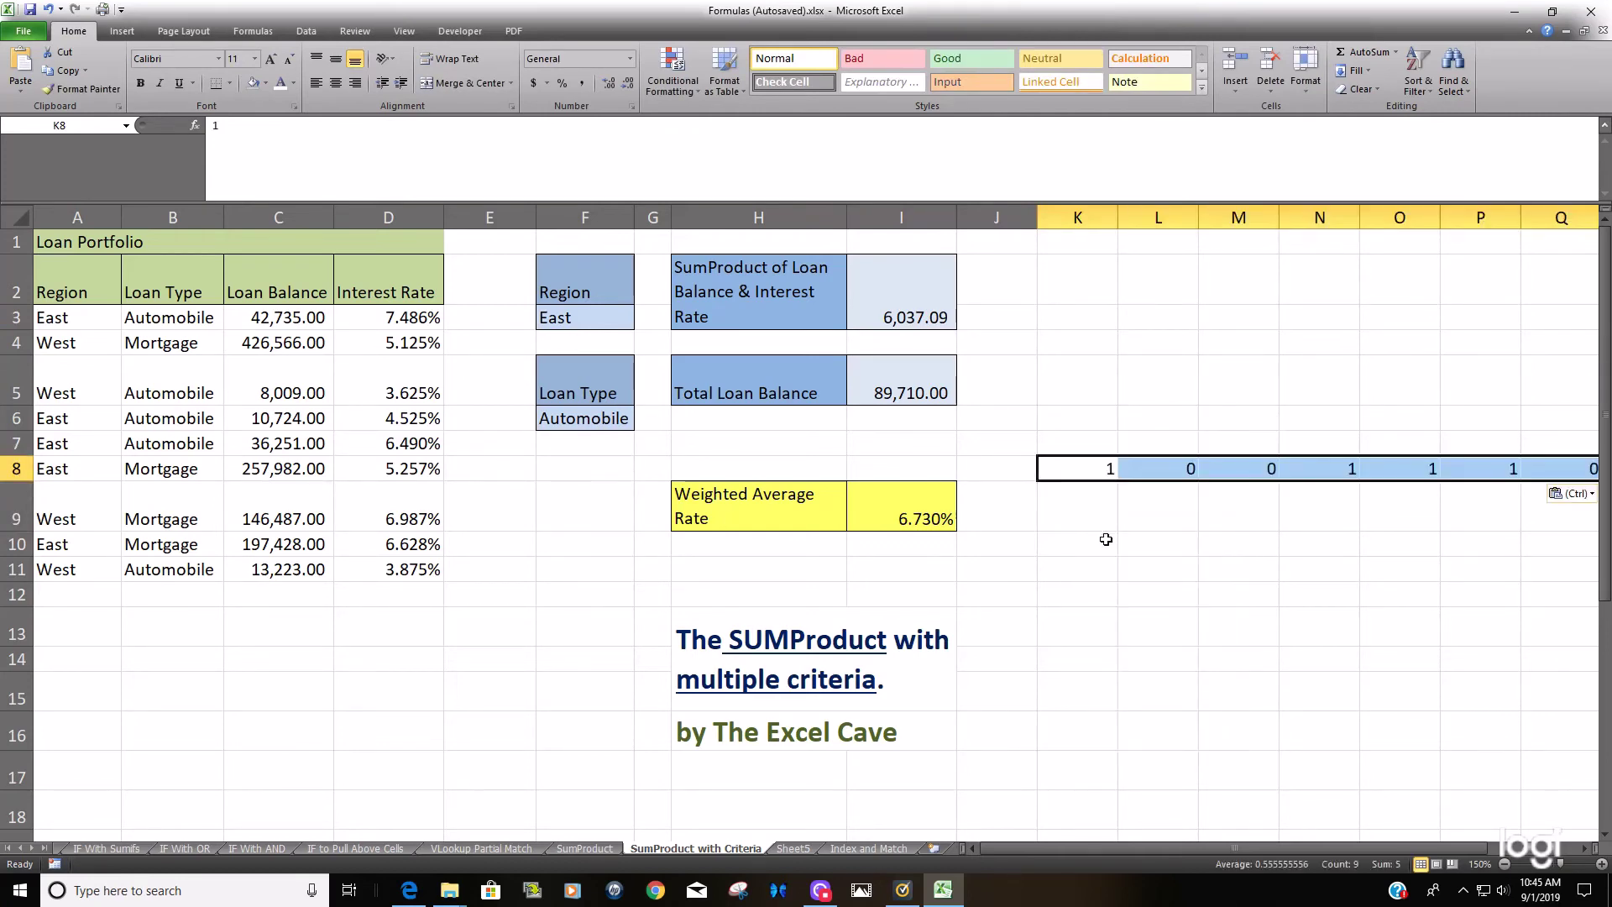
# Copy the Loan Type 1/0 array from I3's formula and paste it as text into row 9.
pyautogui.click(898, 327)
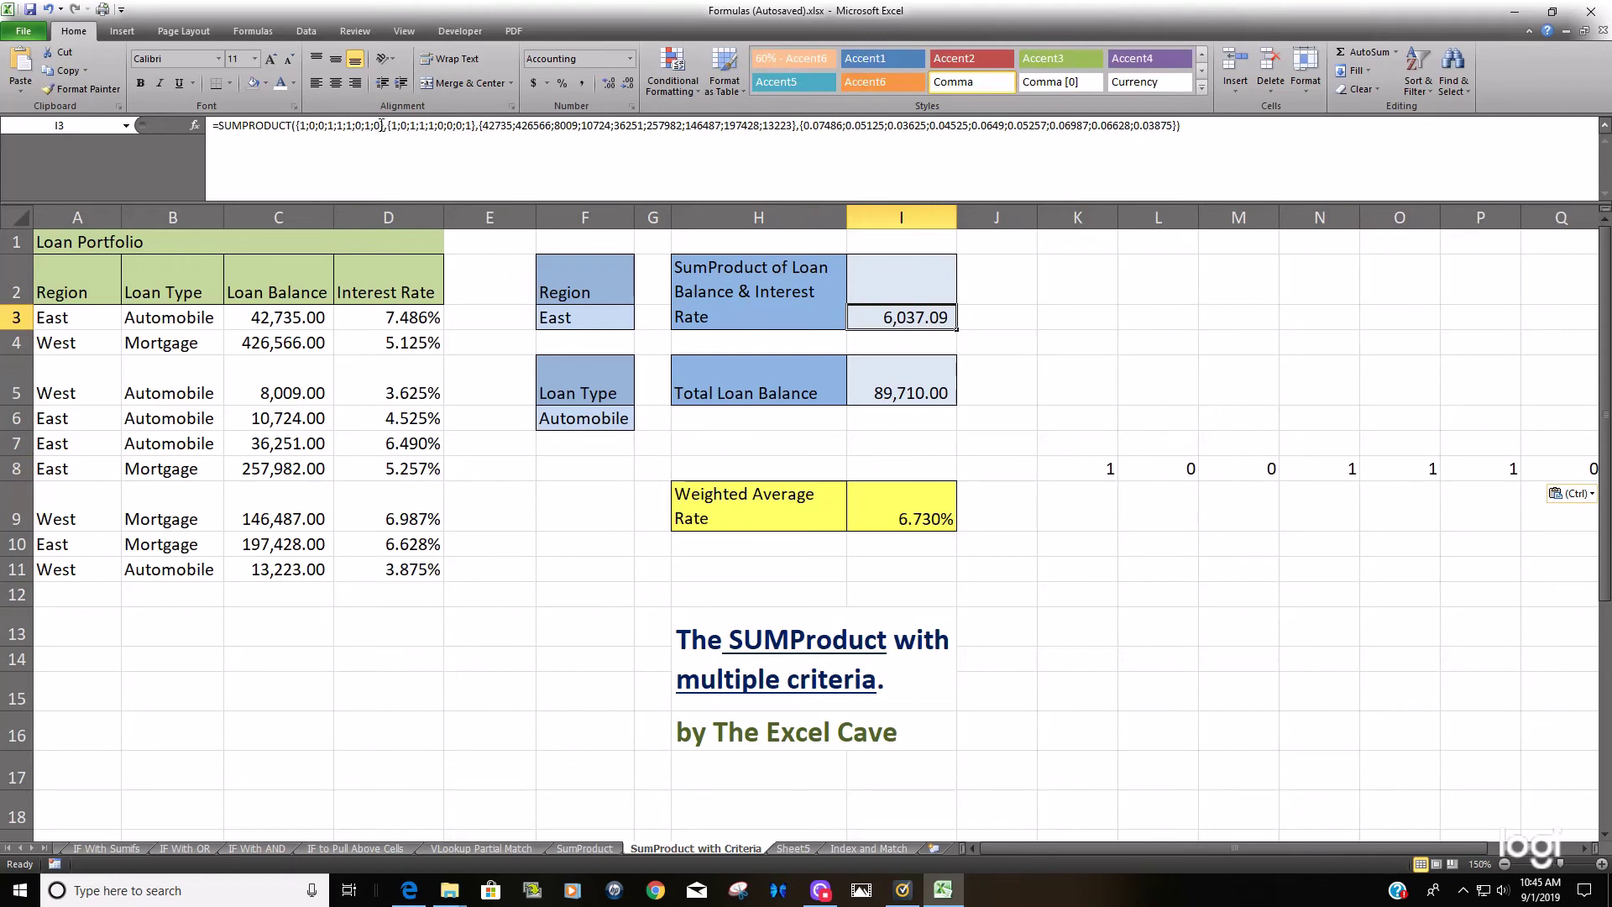
pyautogui.moveTo(388, 125); pyautogui.dragTo(471, 126)
pyautogui.hotkey('ctrl', 'c')
pyautogui.hotkey('ctrl', 'c')
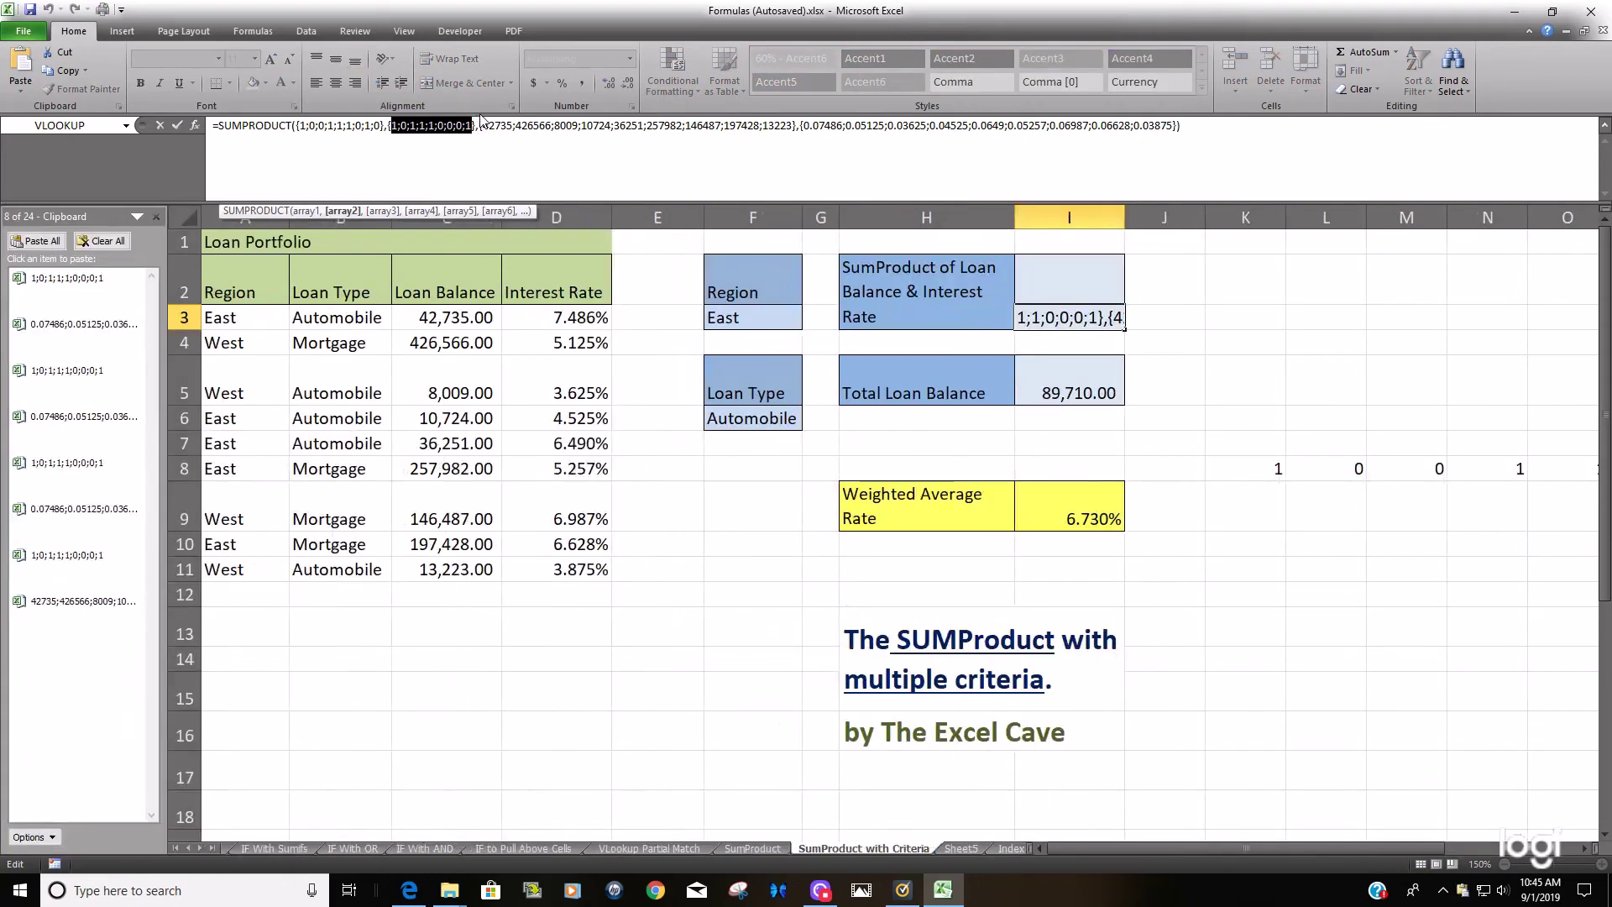
pyautogui.click(156, 216)
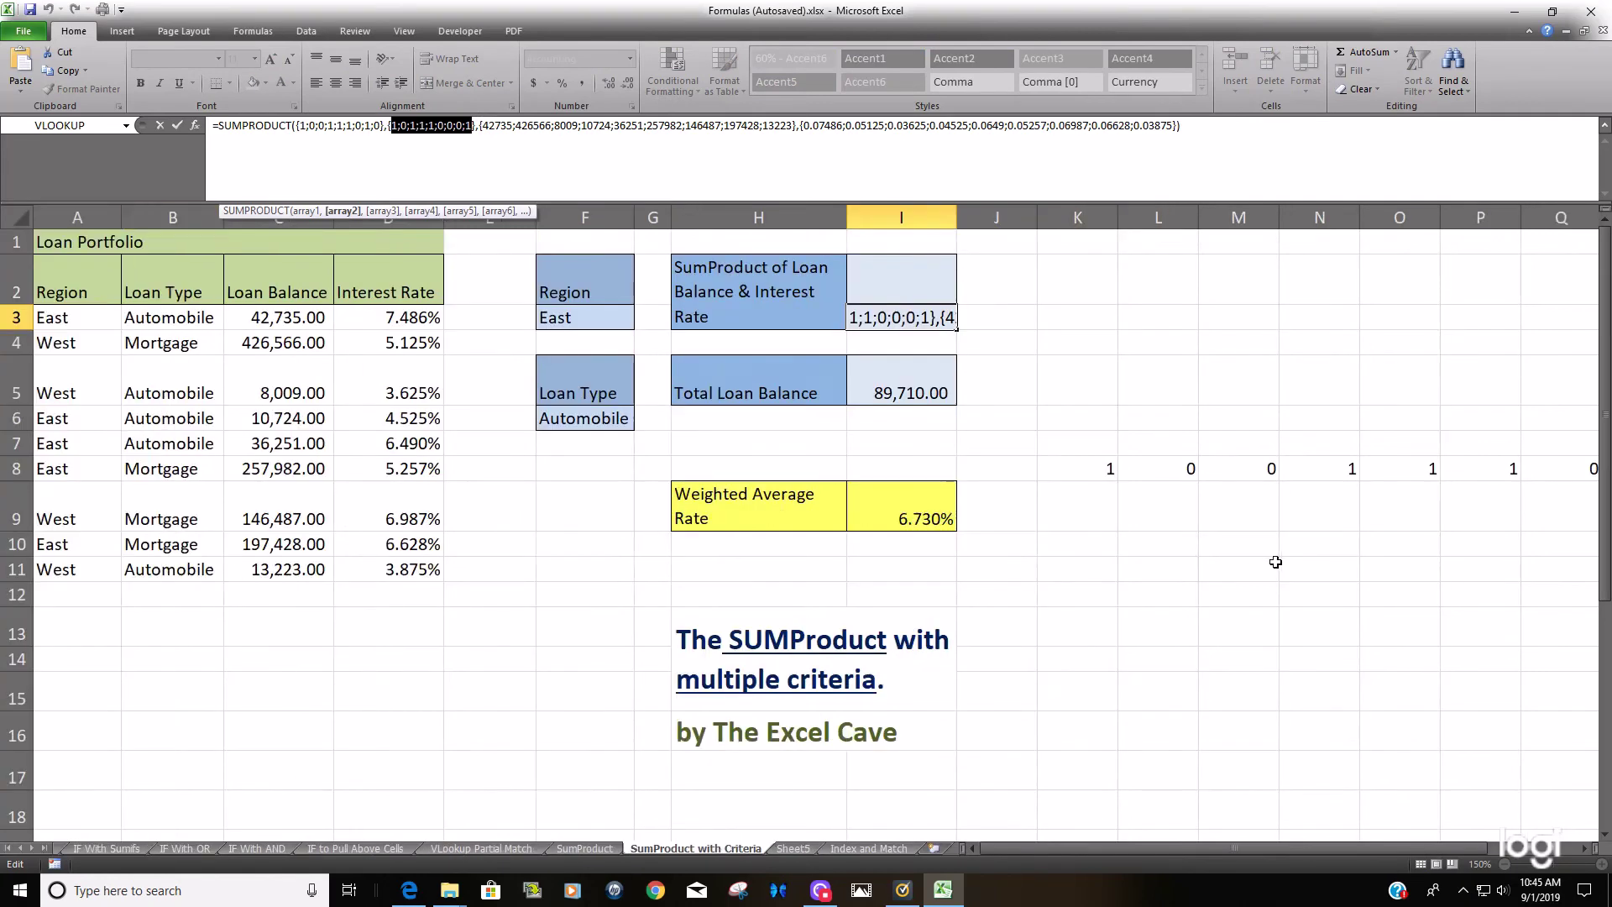
pyautogui.rightClick(1071, 515)
pyautogui.click(1106, 577)
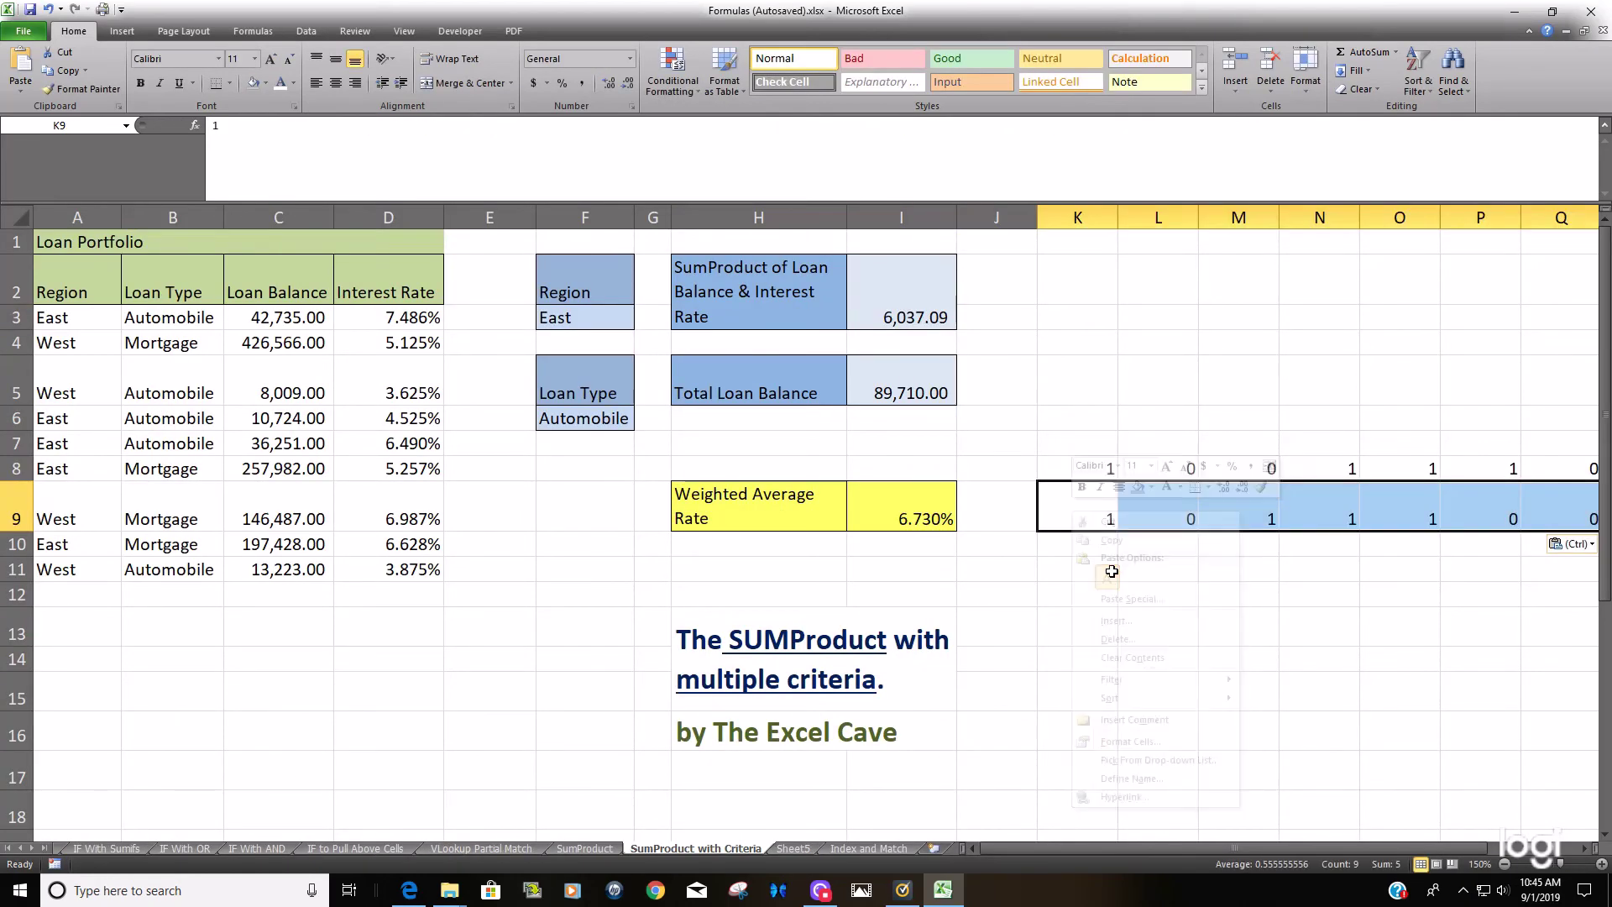
# Copy the loan-balance array from I3's formula and paste it as text into row 10.
pyautogui.click(935, 320)
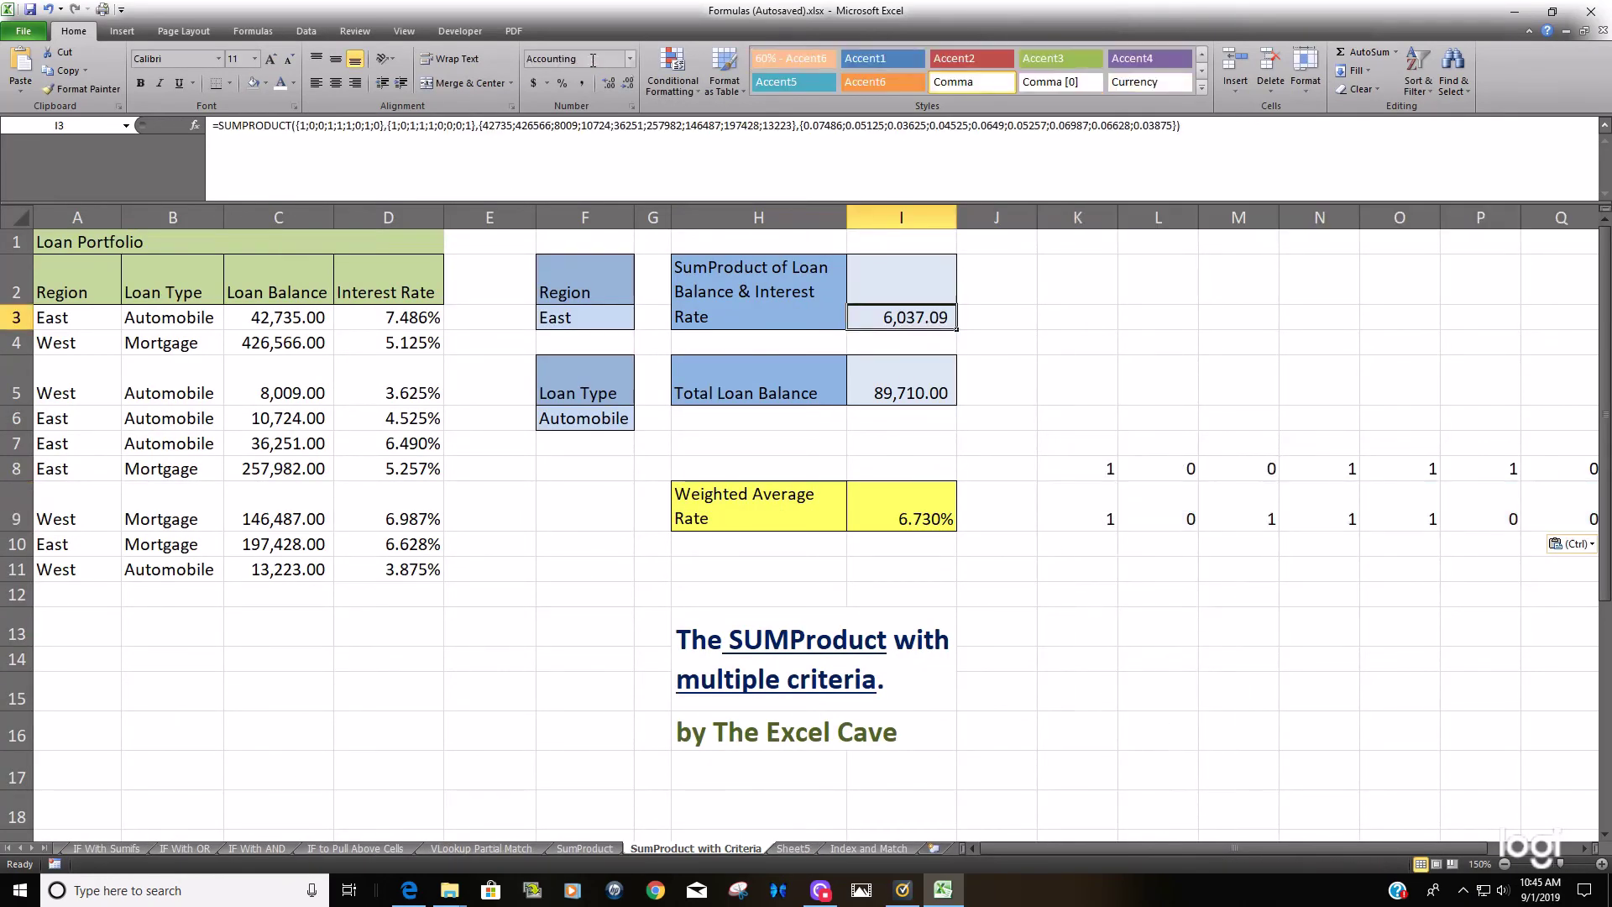
pyautogui.moveTo(483, 124); pyautogui.dragTo(790, 118)
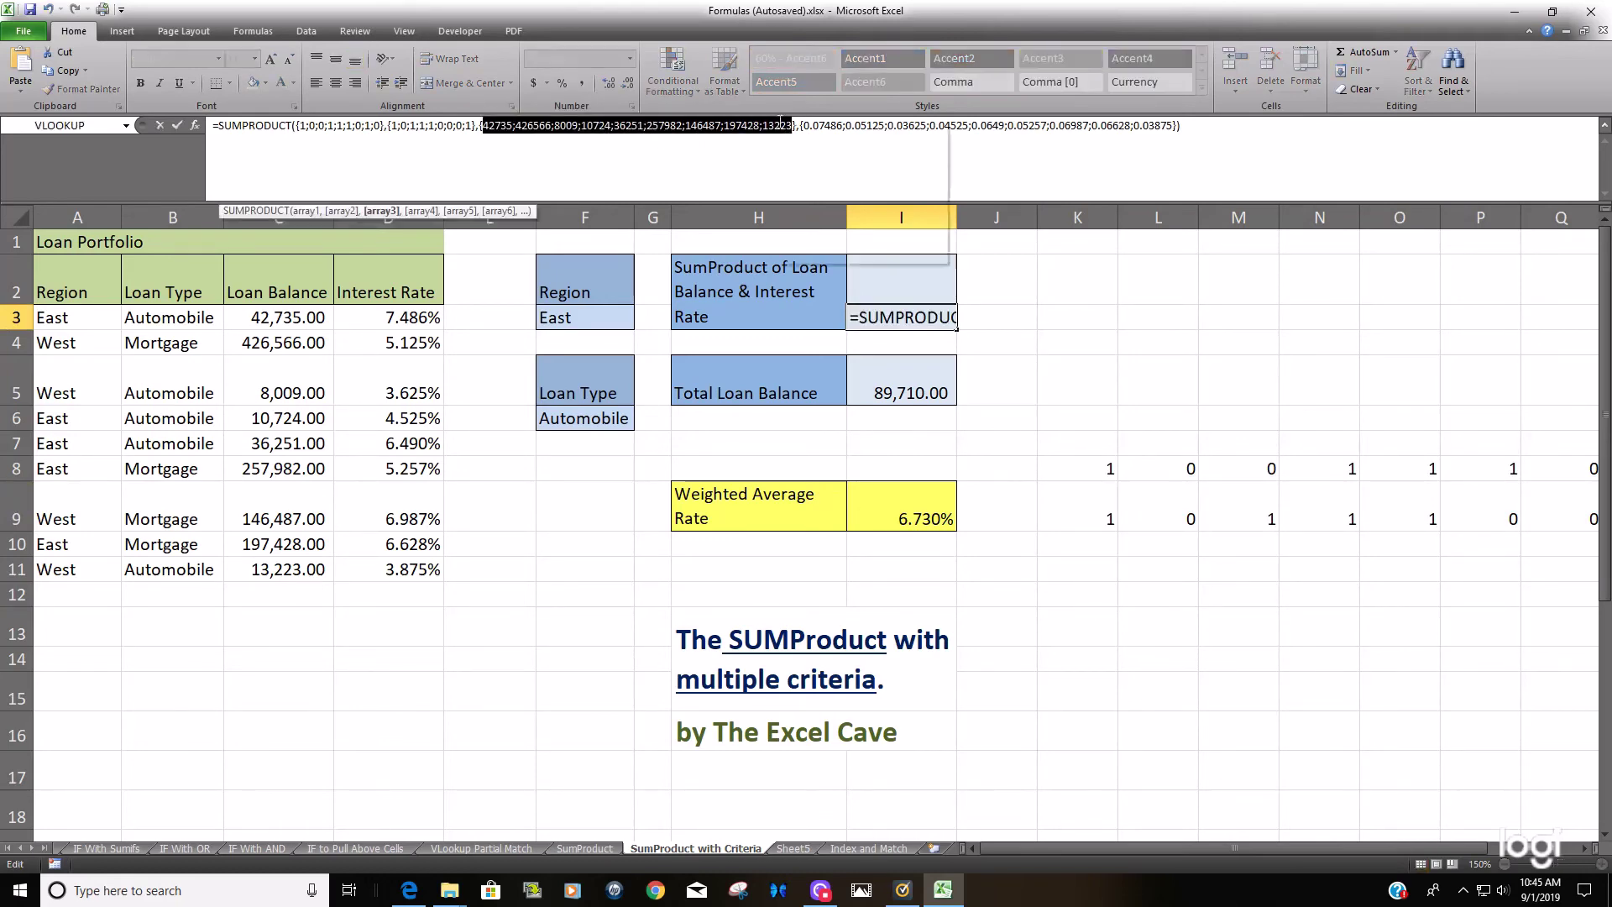
pyautogui.rightClick(789, 124)
pyautogui.click(797, 152)
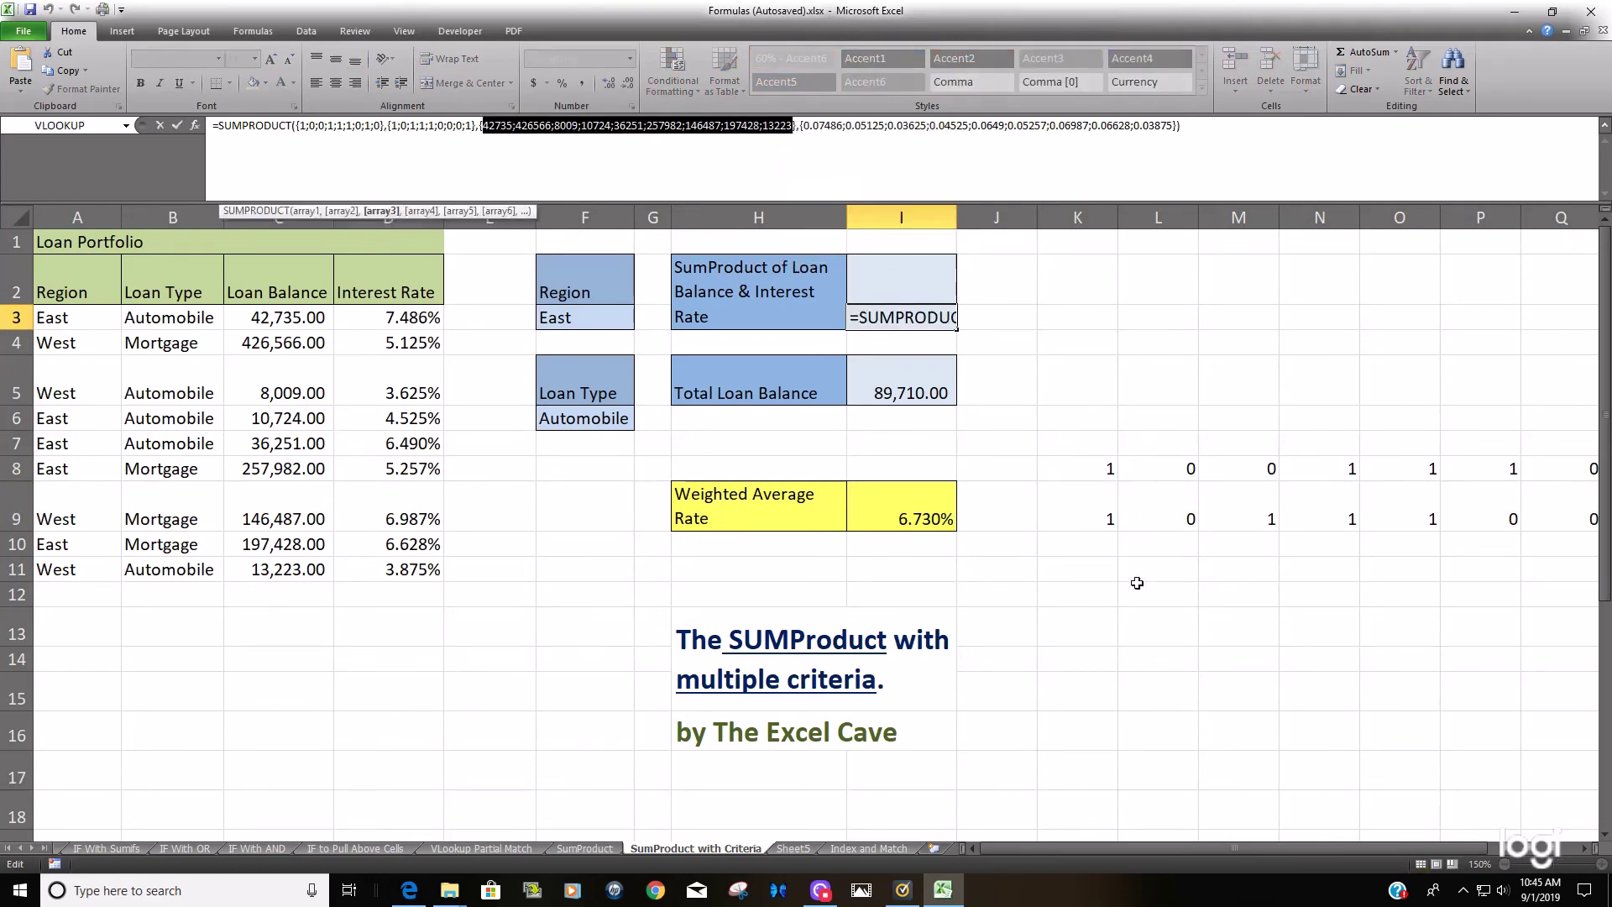
pyautogui.rightClick(1106, 540)
pyautogui.click(1143, 604)
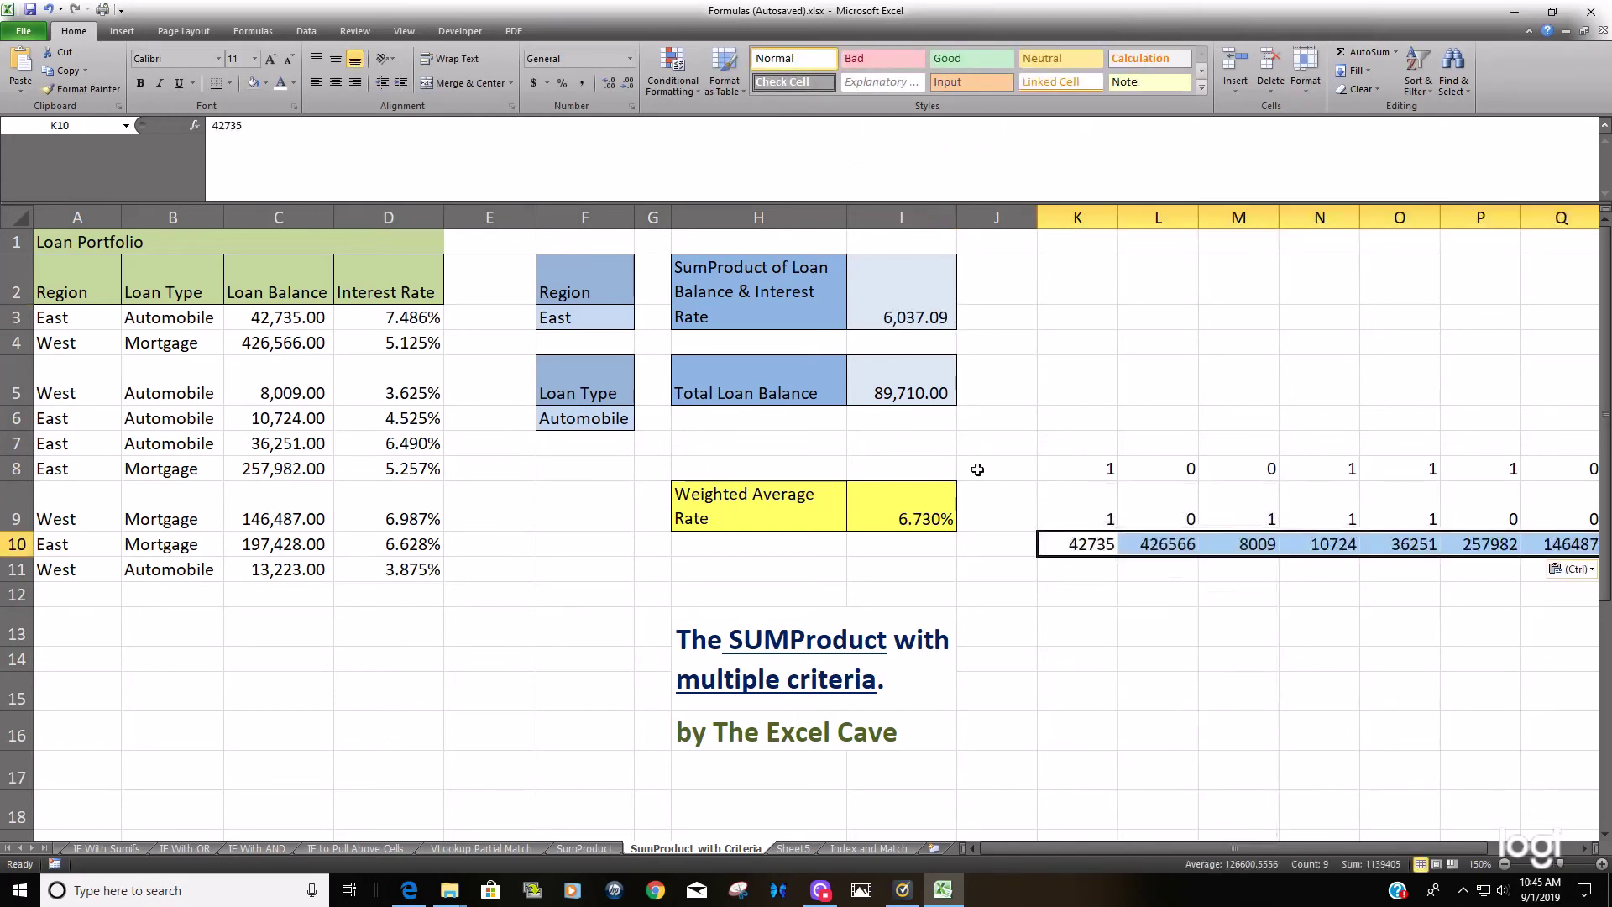
# Copy the interest-rate array from I3's formula and paste it as text into row 11.
pyautogui.click(926, 323)
pyautogui.doubleClick(926, 323)
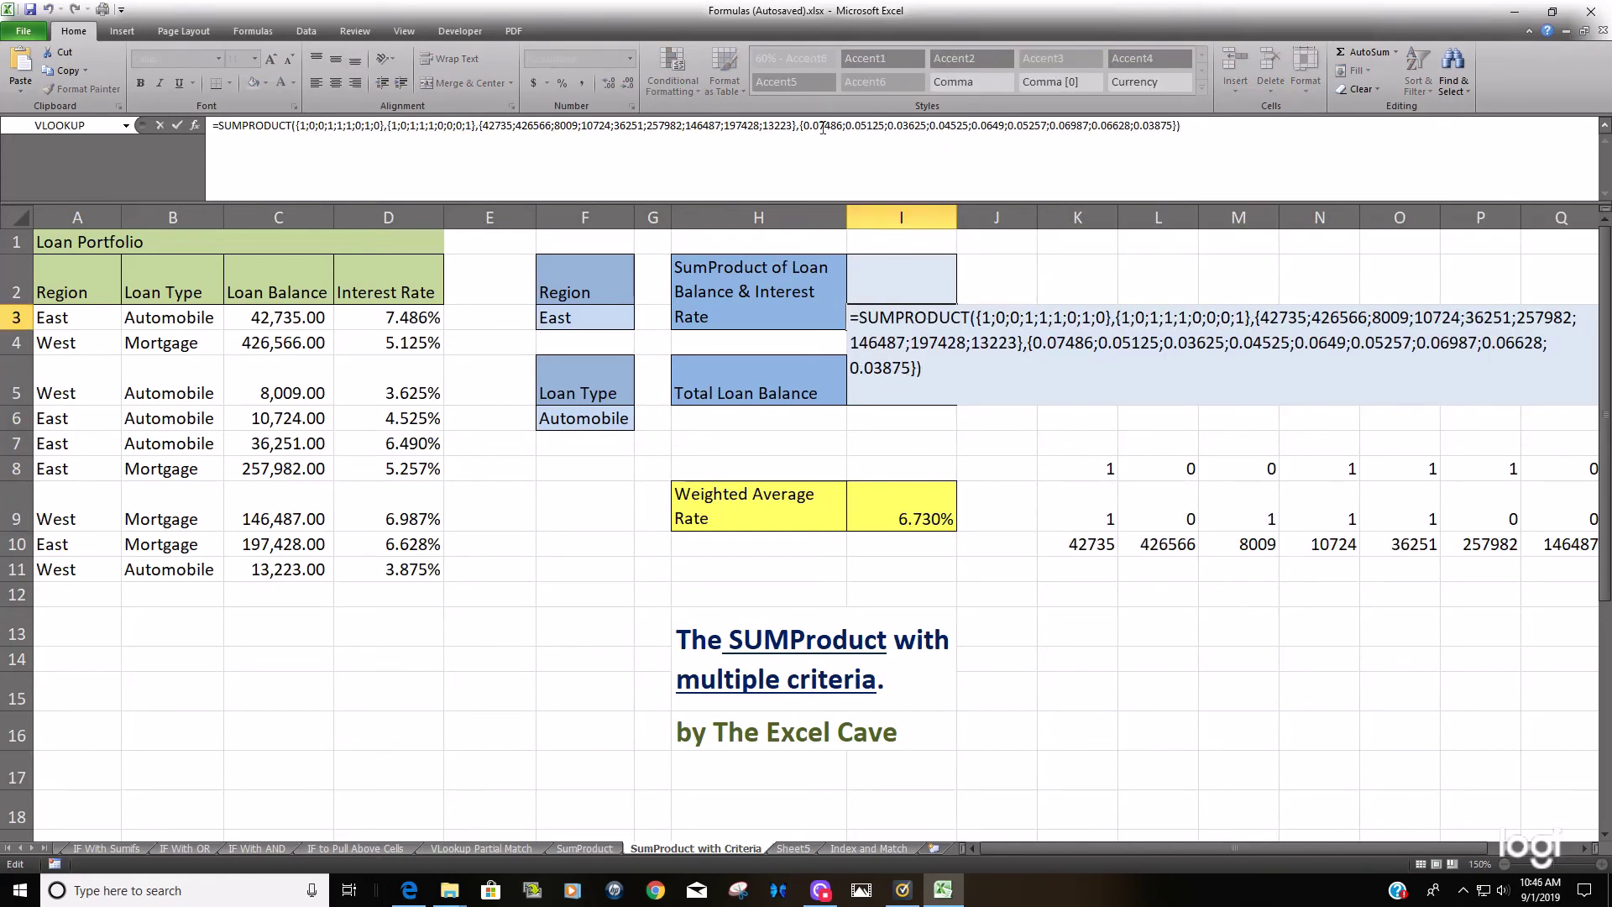
pyautogui.moveTo(1045, 125); pyautogui.dragTo(1171, 125)
pyautogui.rightClick(1174, 125)
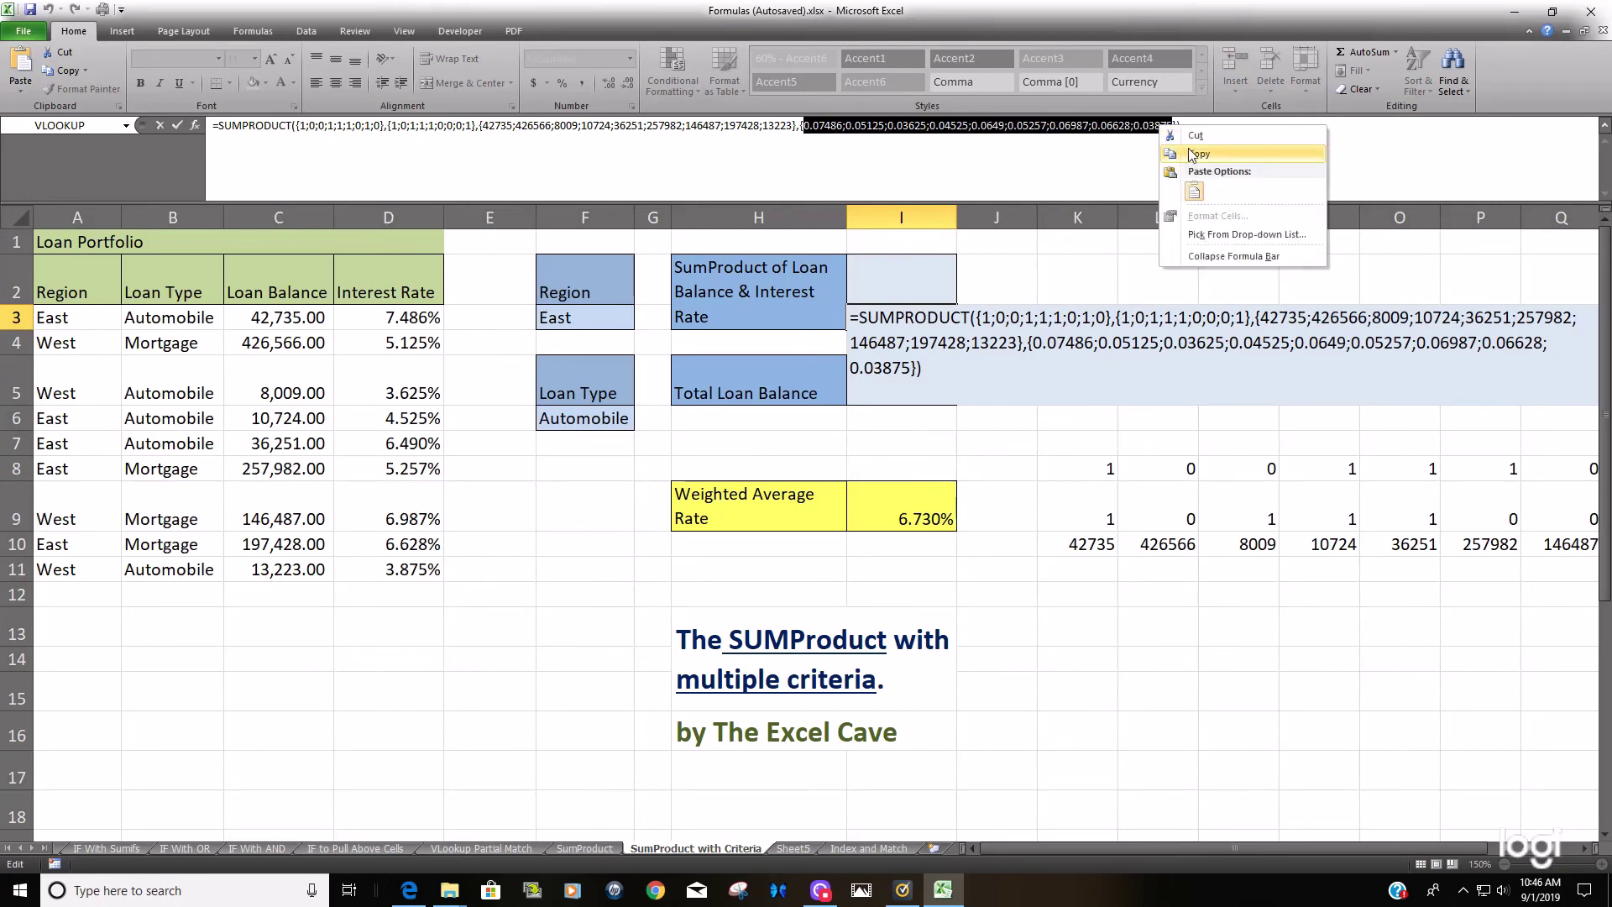
pyautogui.click(1192, 149)
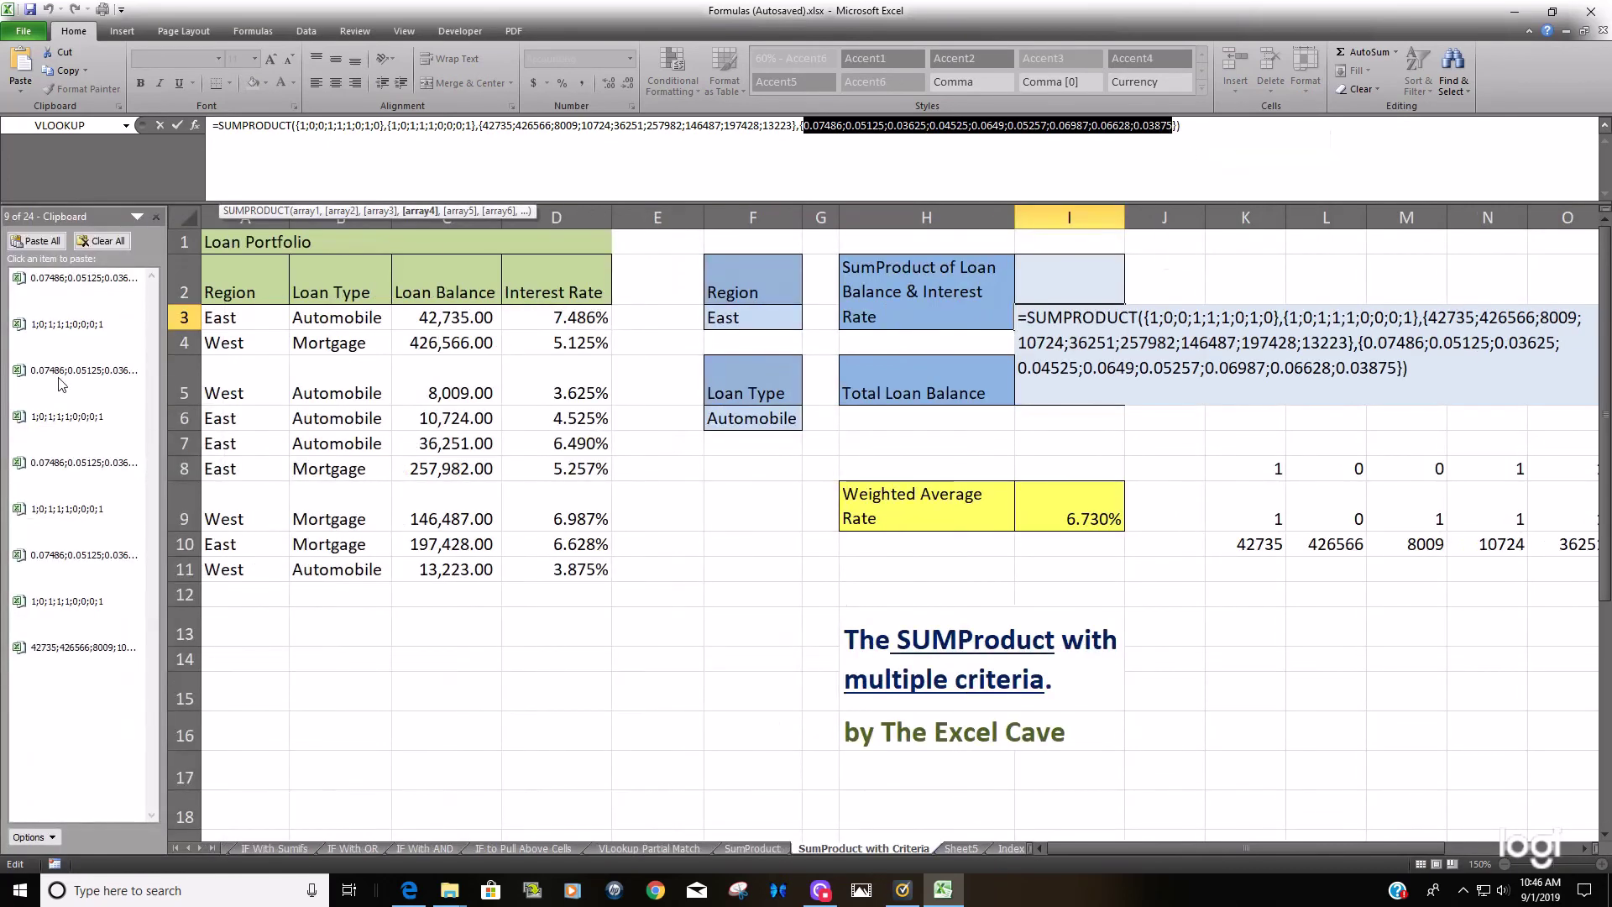
pyautogui.click(155, 217)
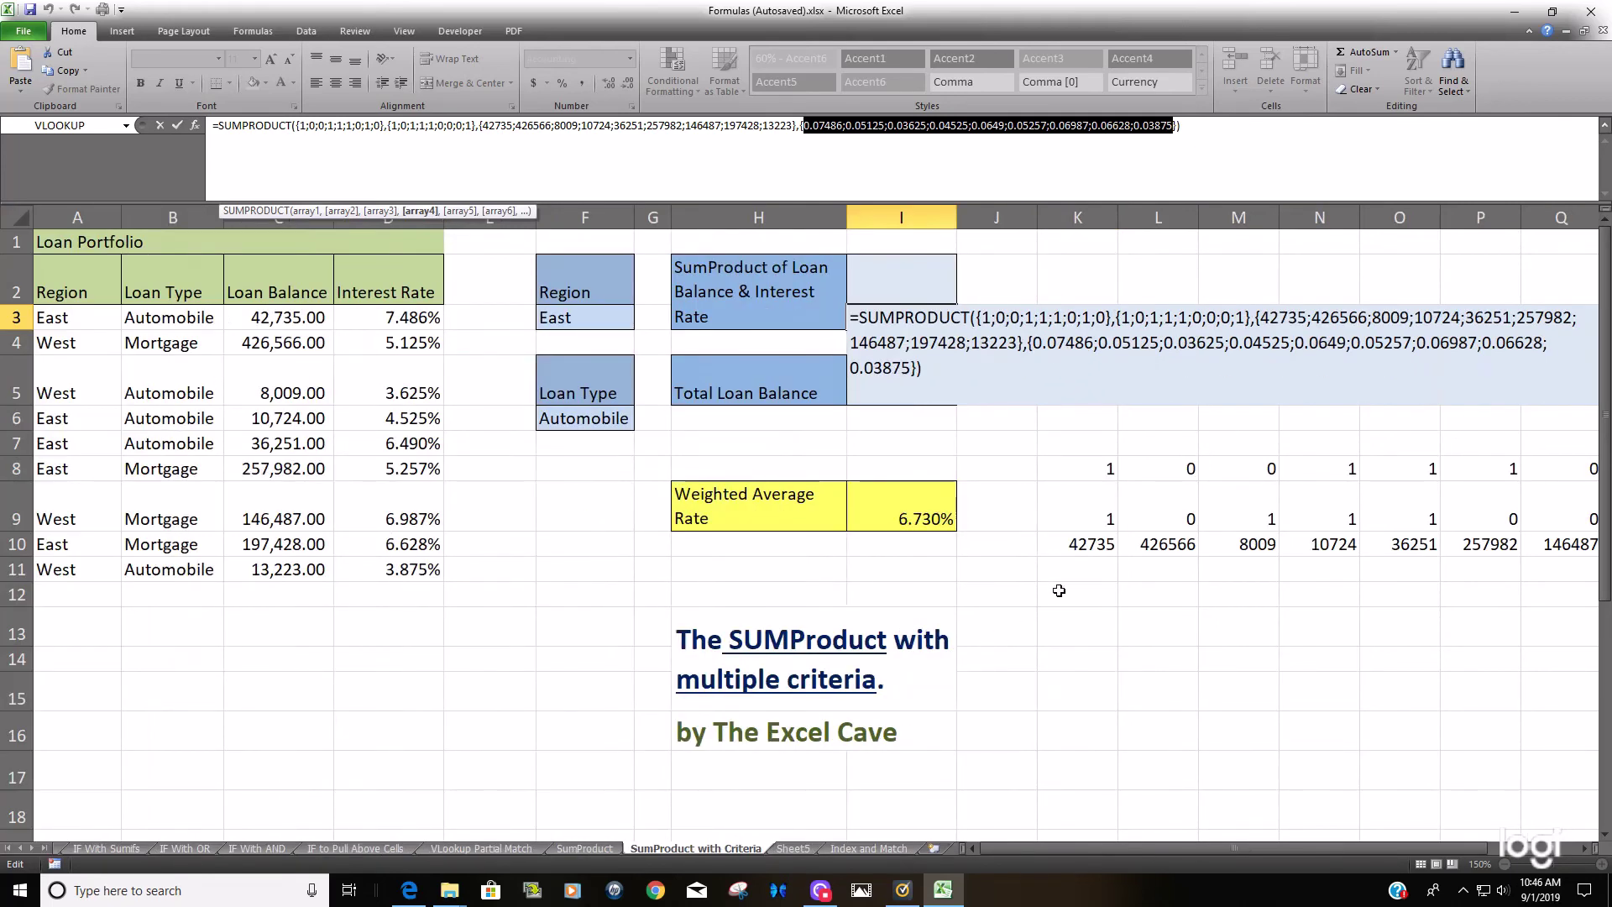
pyautogui.press('Escape')
pyautogui.rightClick(1098, 567)
pyautogui.click(1133, 628)
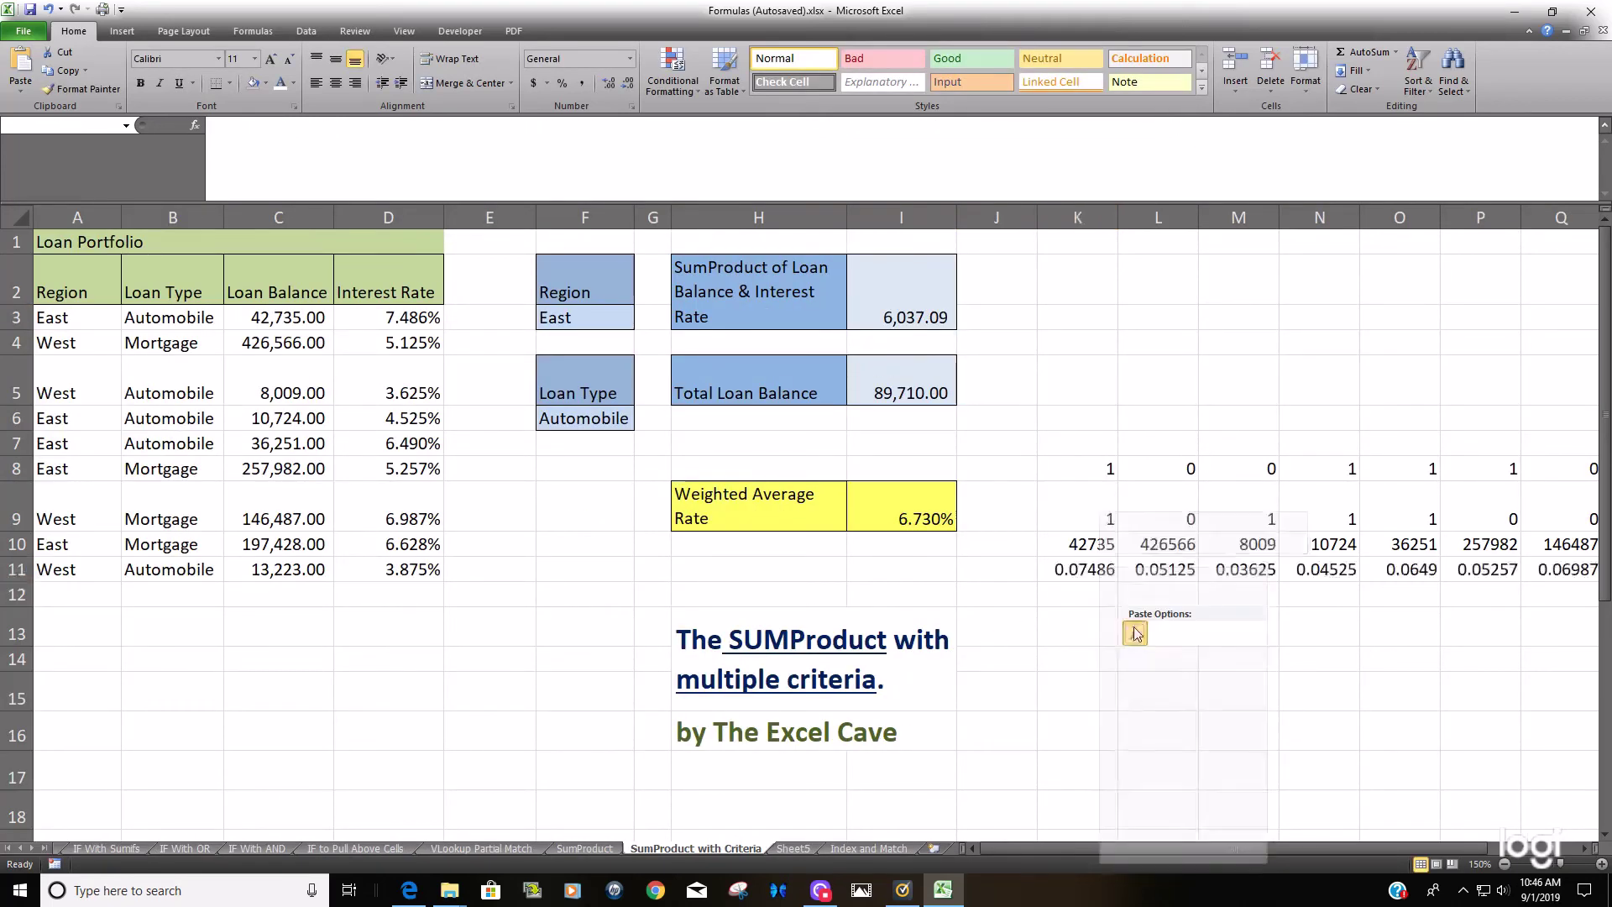
# Copy headings A2:D2 and paste them transposed into J8:J11 as row labels.
pyautogui.moveTo(68, 274); pyautogui.dragTo(367, 307)
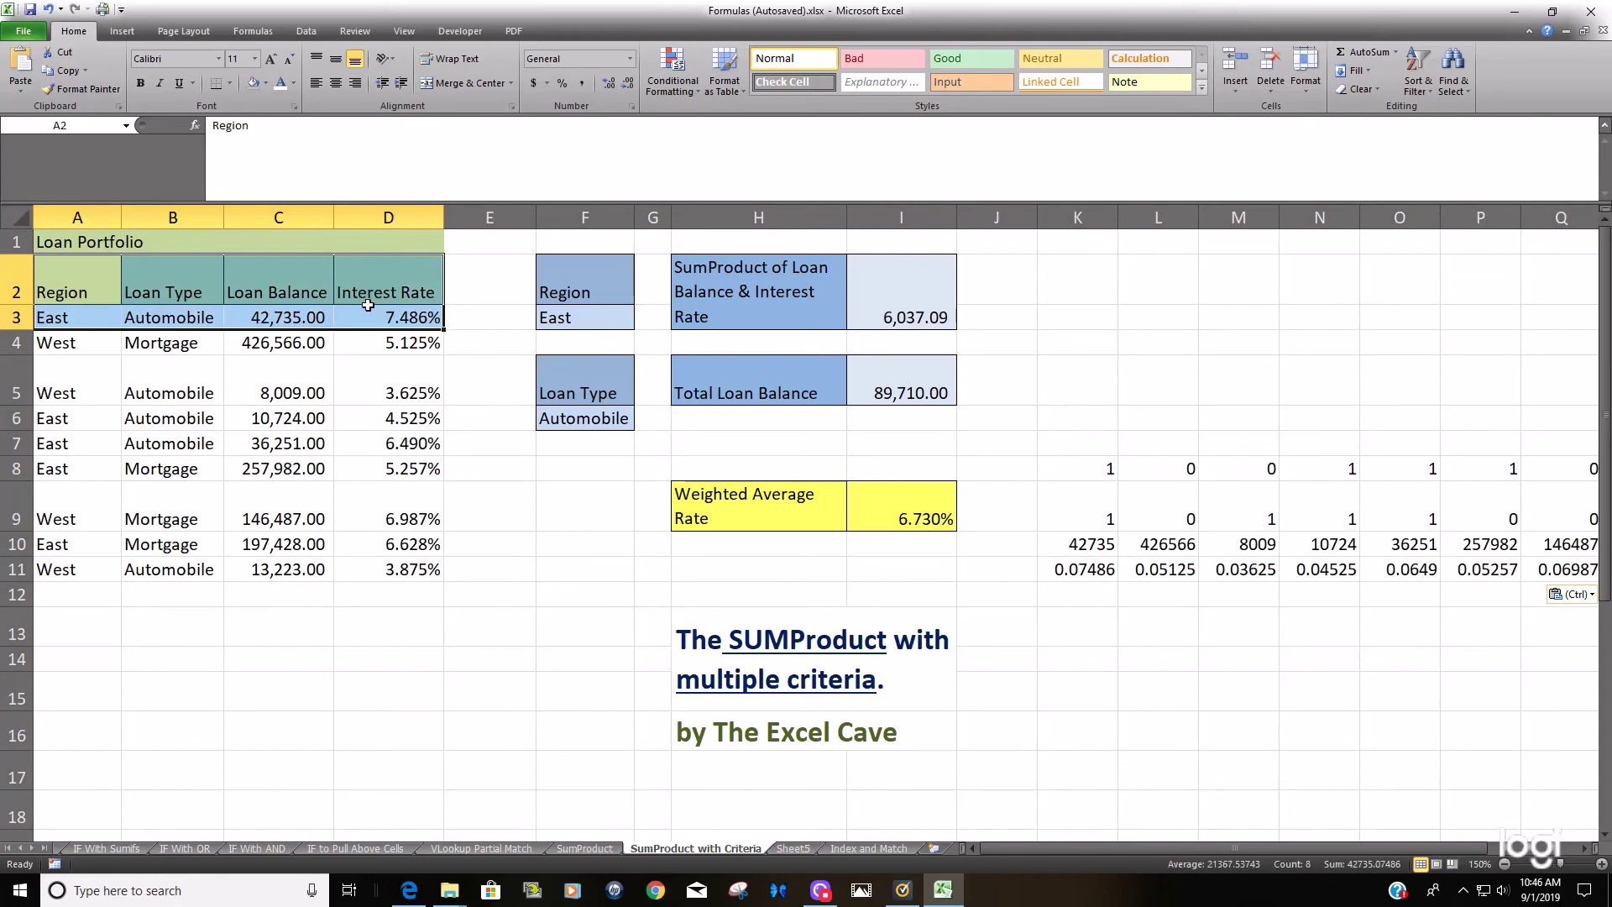
pyautogui.click(368, 309)
pyautogui.moveTo(92, 270); pyautogui.dragTo(374, 283)
pyautogui.rightClick(371, 271)
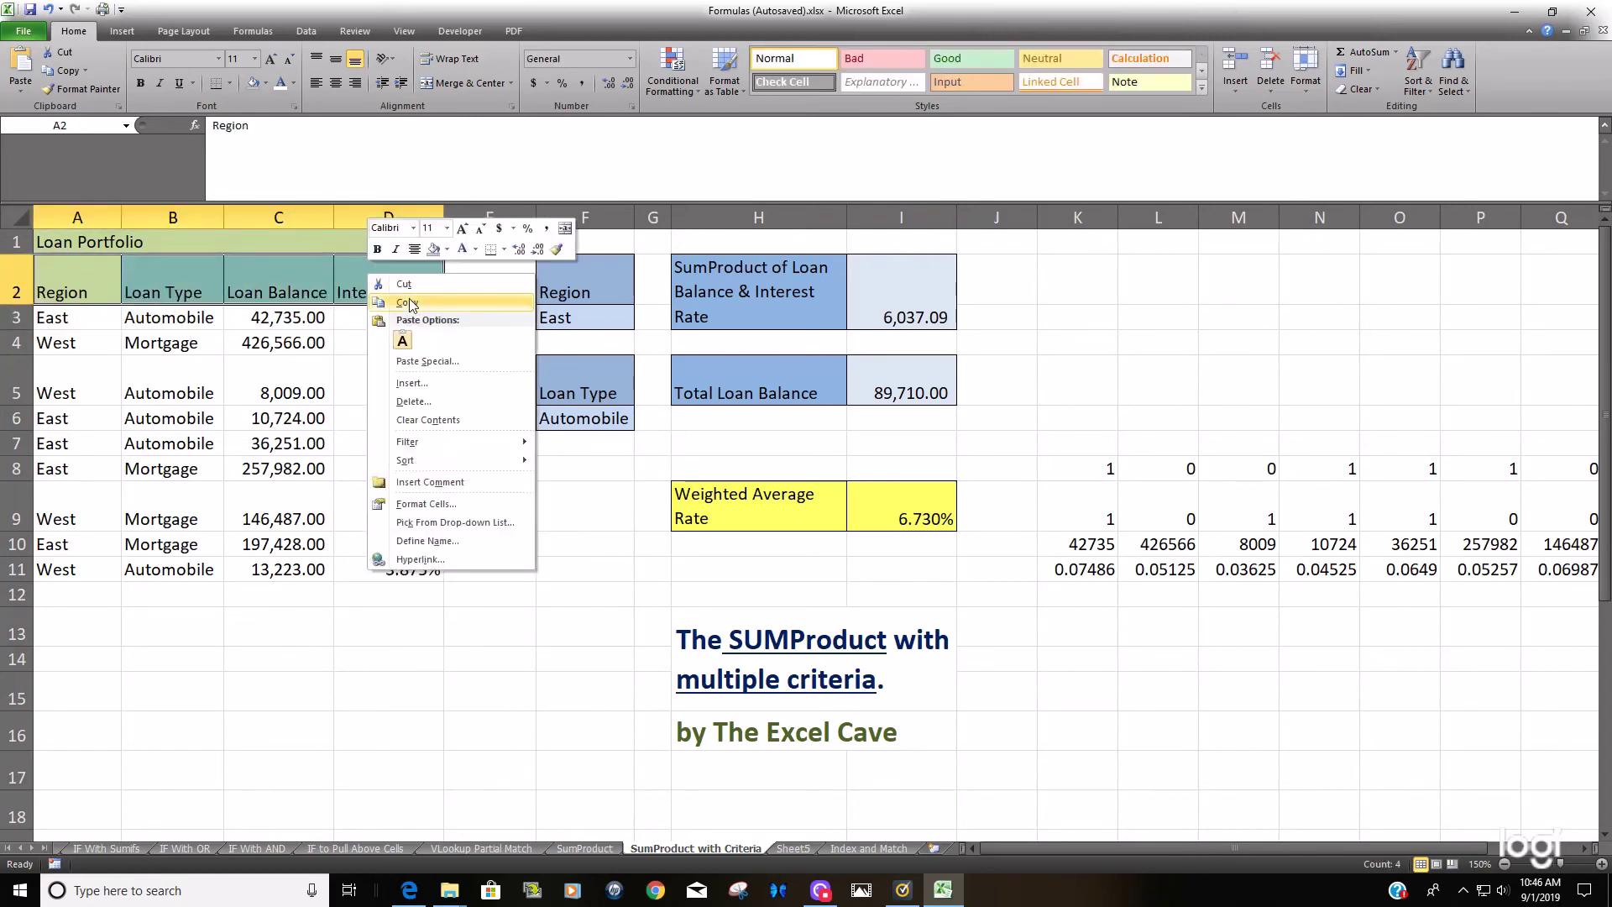
pyautogui.click(403, 301)
pyautogui.click(1024, 468)
pyautogui.rightClick(1025, 470)
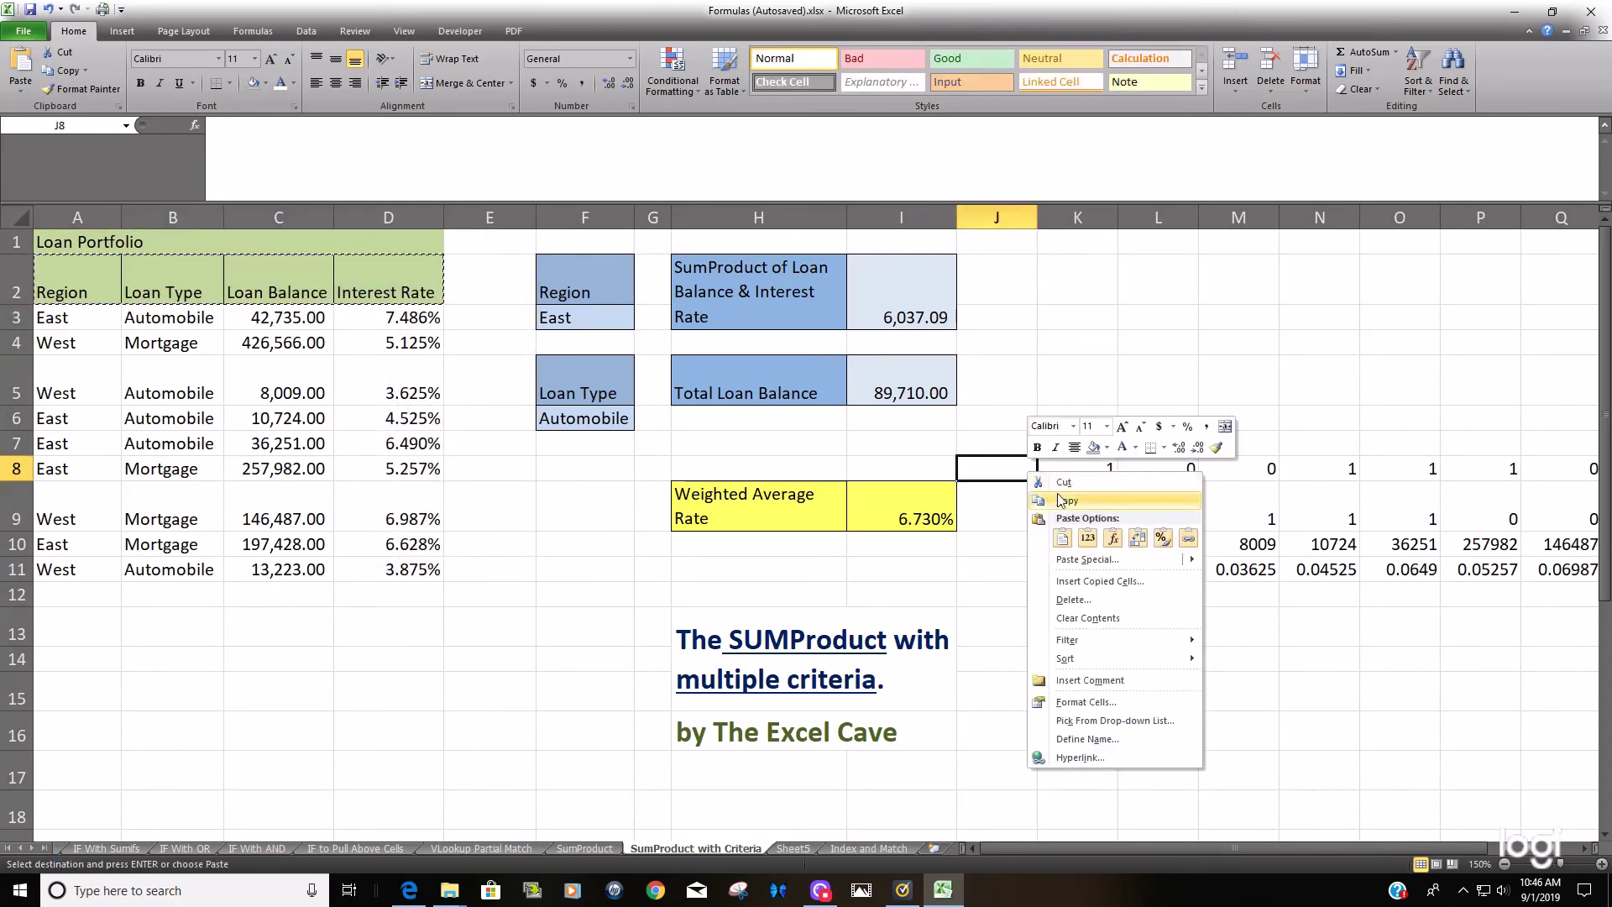
pyautogui.click(1138, 540)
pyautogui.click(1154, 625)
pyautogui.click(1082, 594)
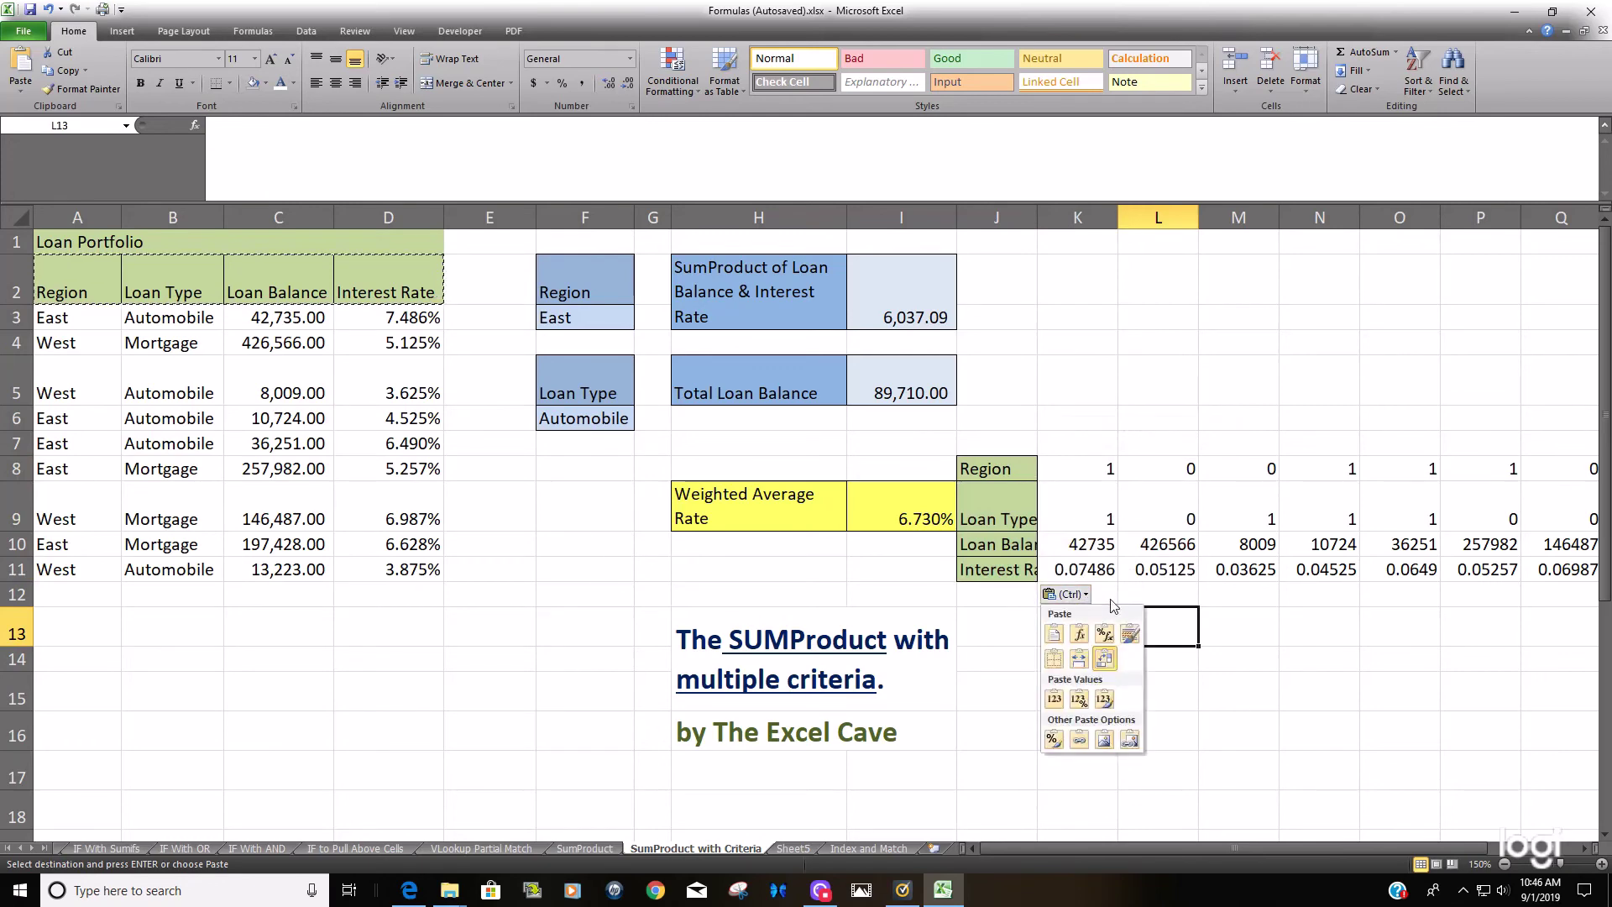
# Enter =K8*K9*K10*K11 in K12 and fill it across to S12.
pyautogui.click(1111, 596)
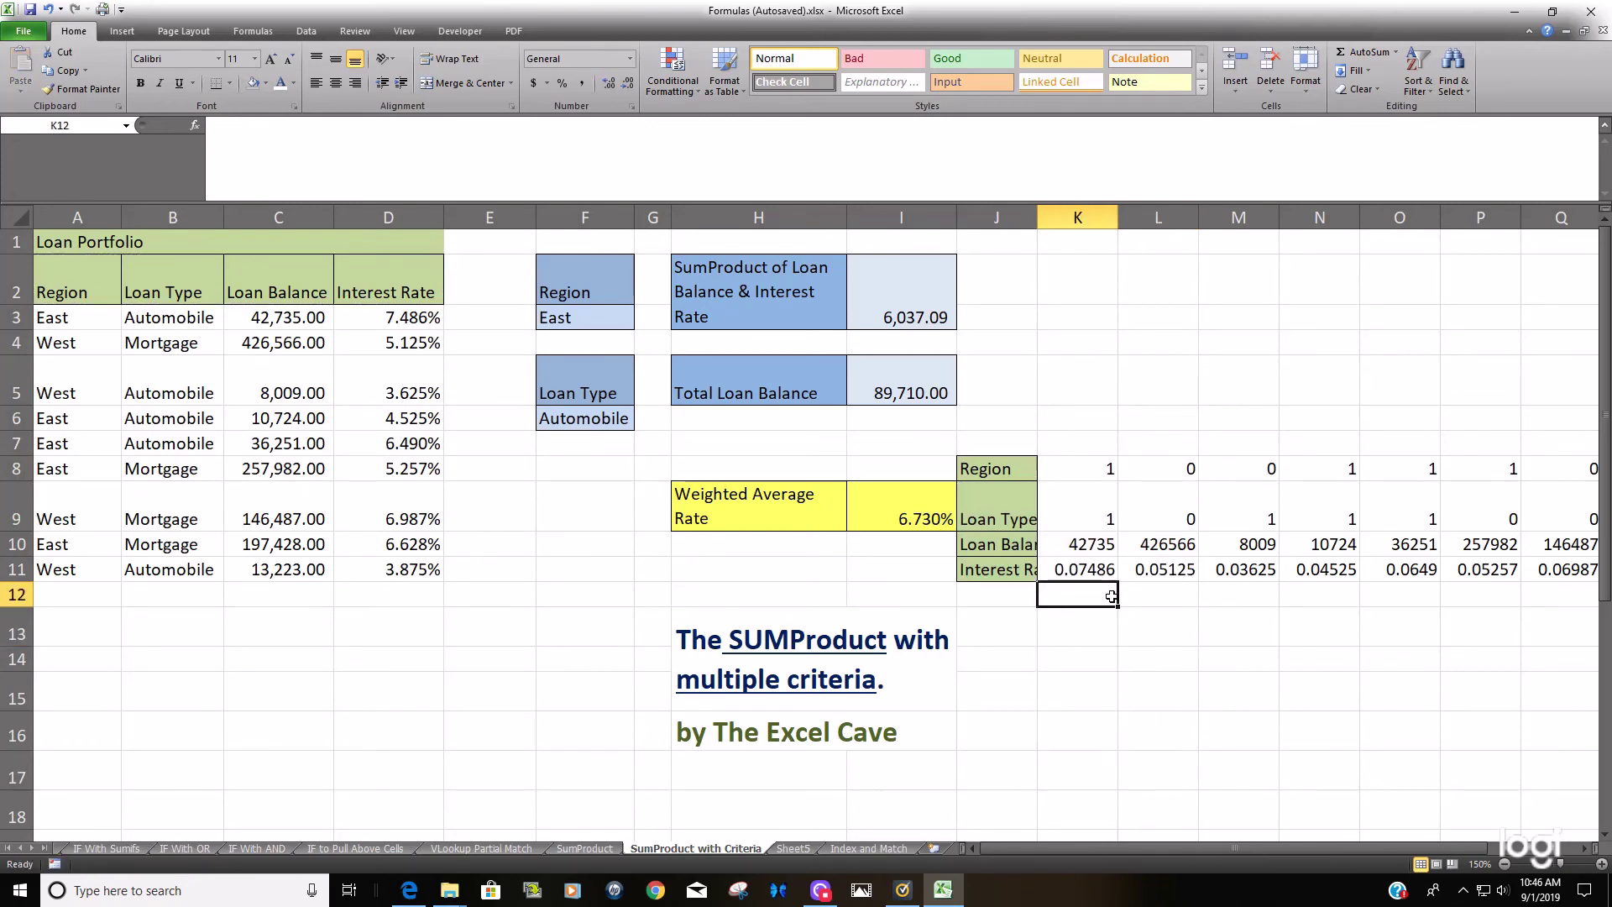
pyautogui.write('=')
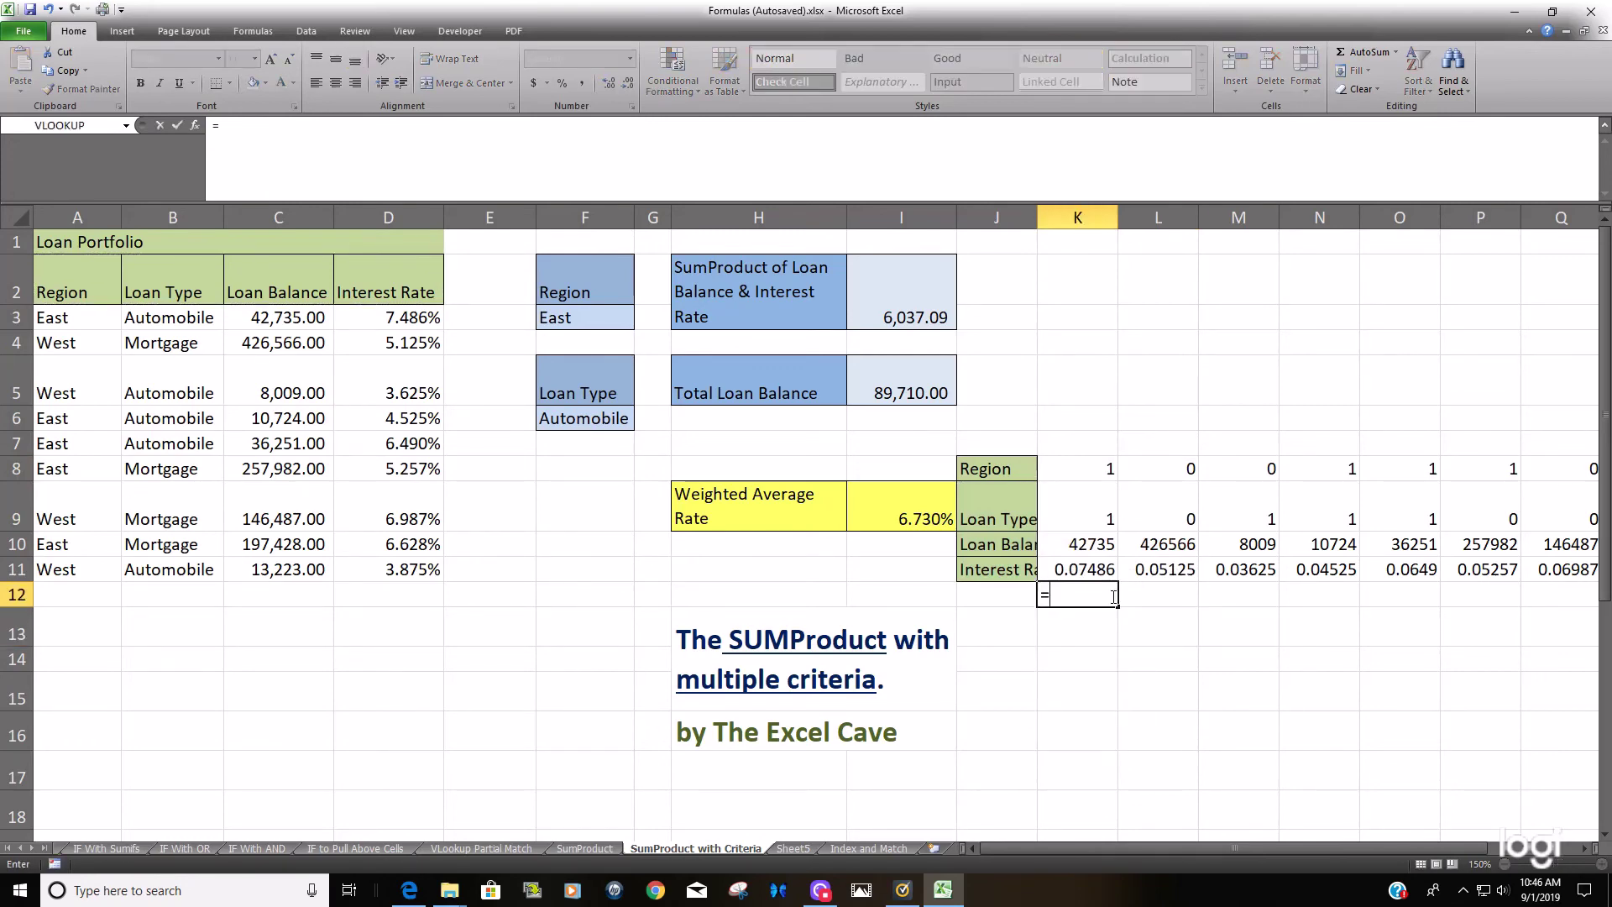
pyautogui.click(1078, 465)
pyautogui.write('*')
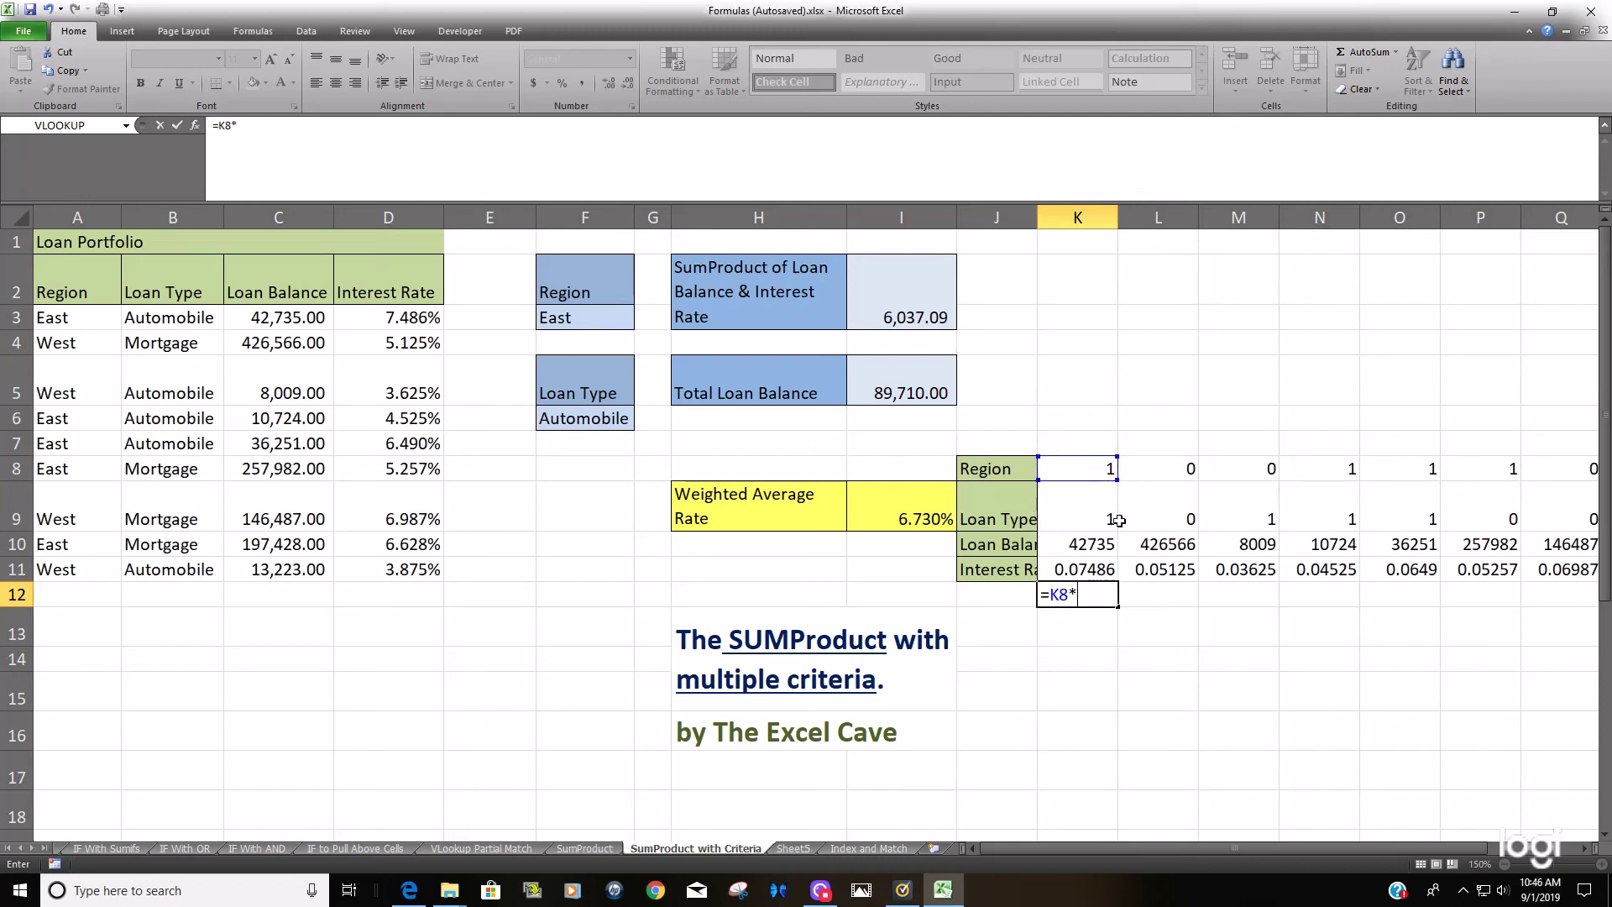
pyautogui.click(1092, 514)
pyautogui.write('*')
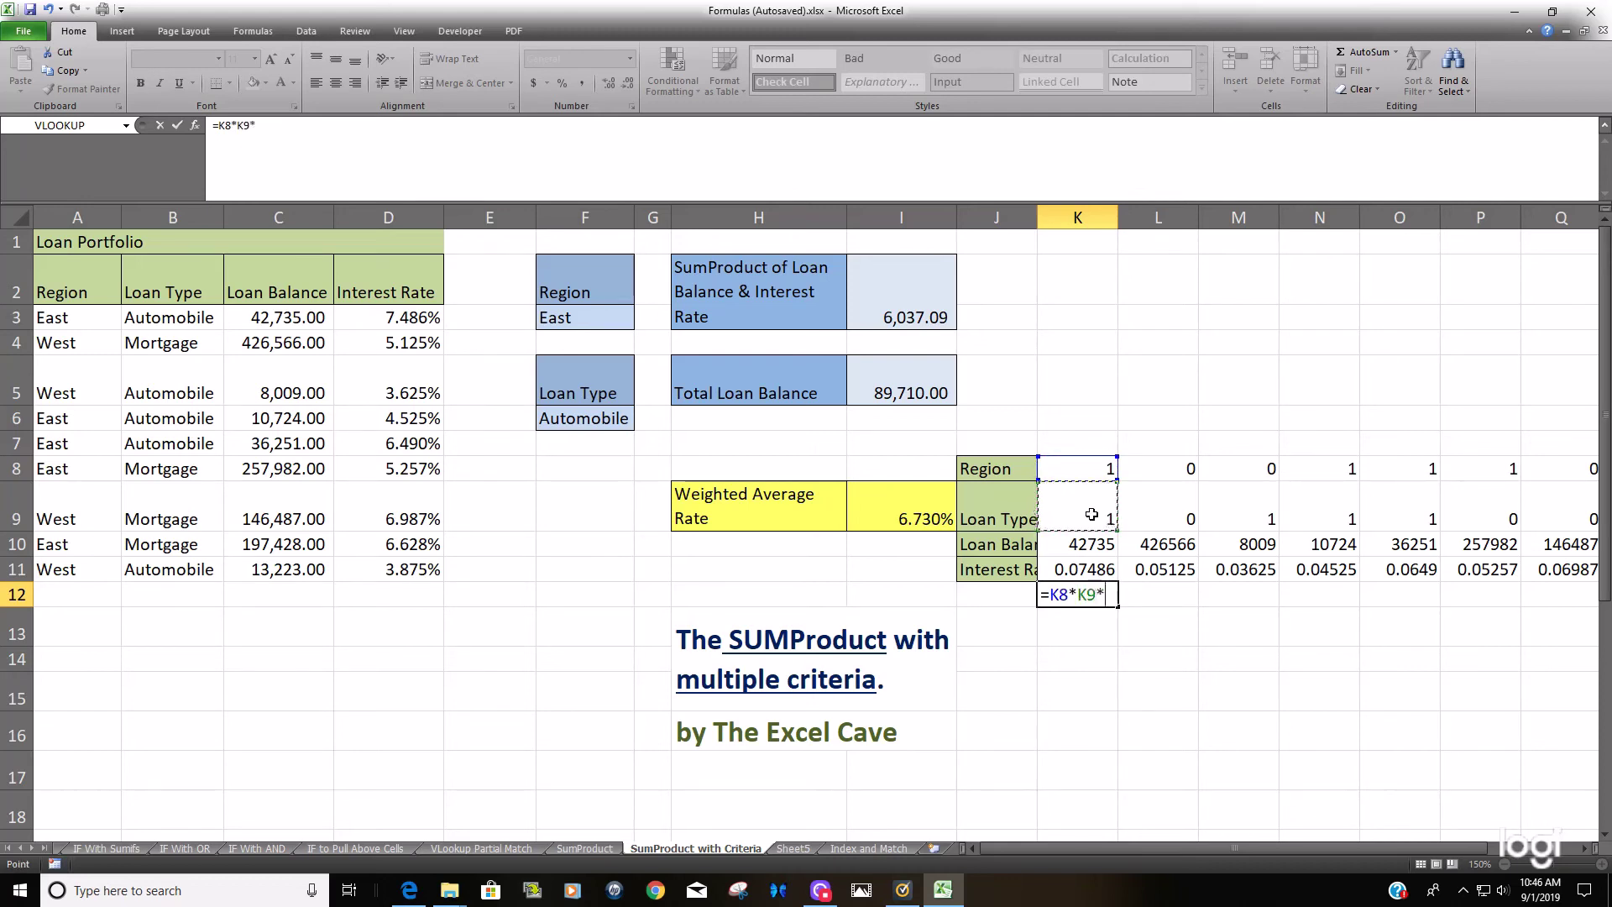
pyautogui.click(1076, 546)
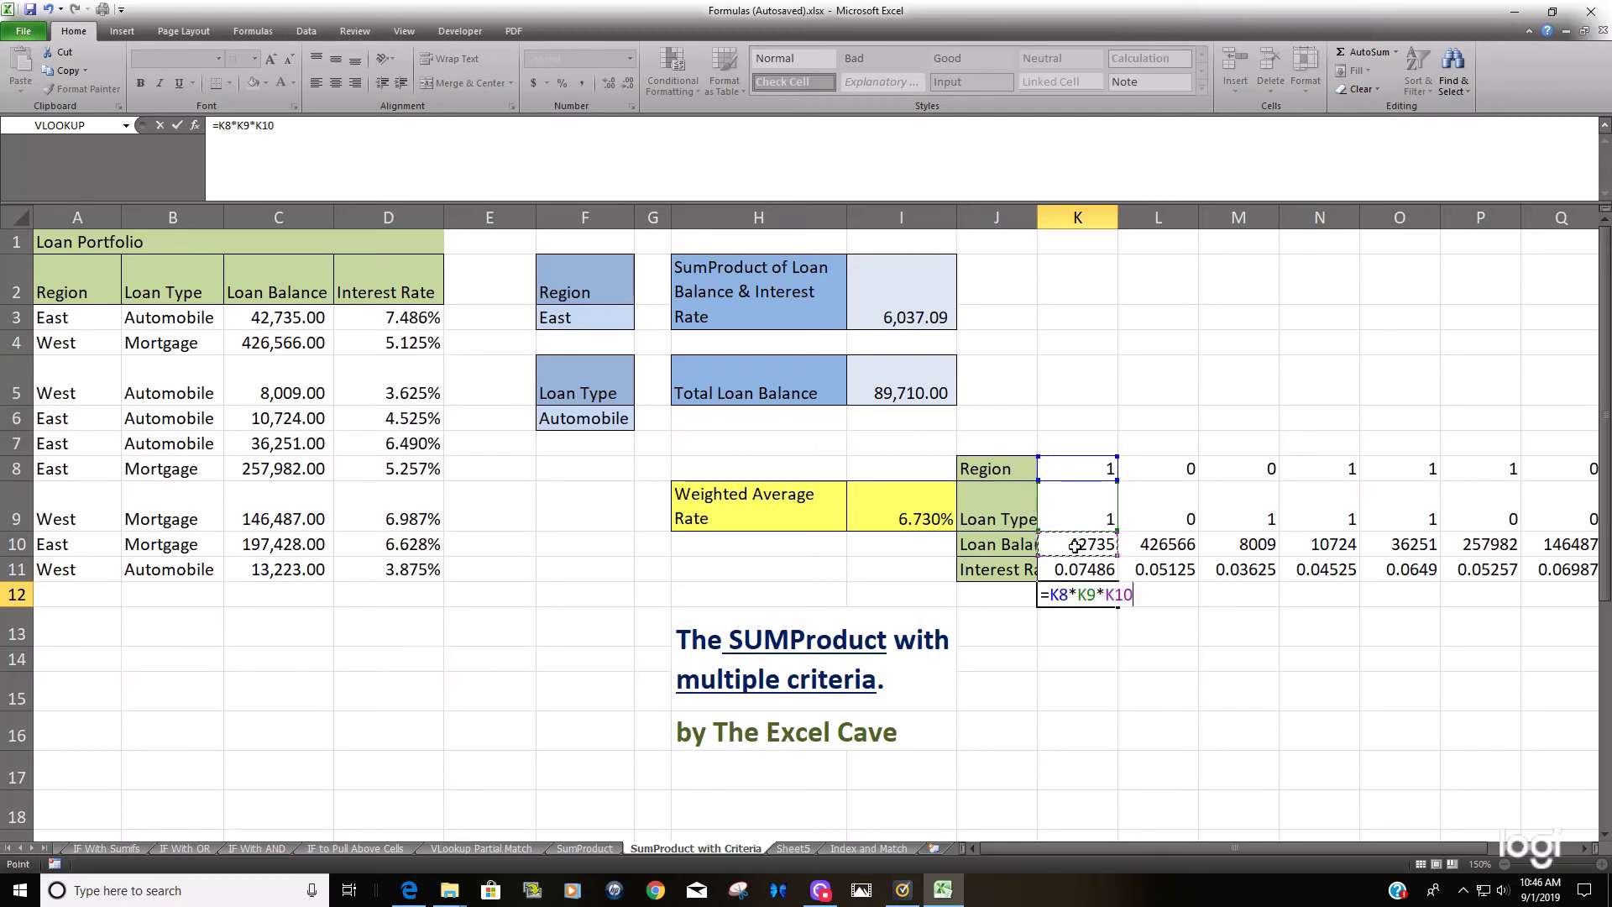
pyautogui.write('*')
pyautogui.click(1093, 572)
pyautogui.press('Return')
pyautogui.click(1093, 596)
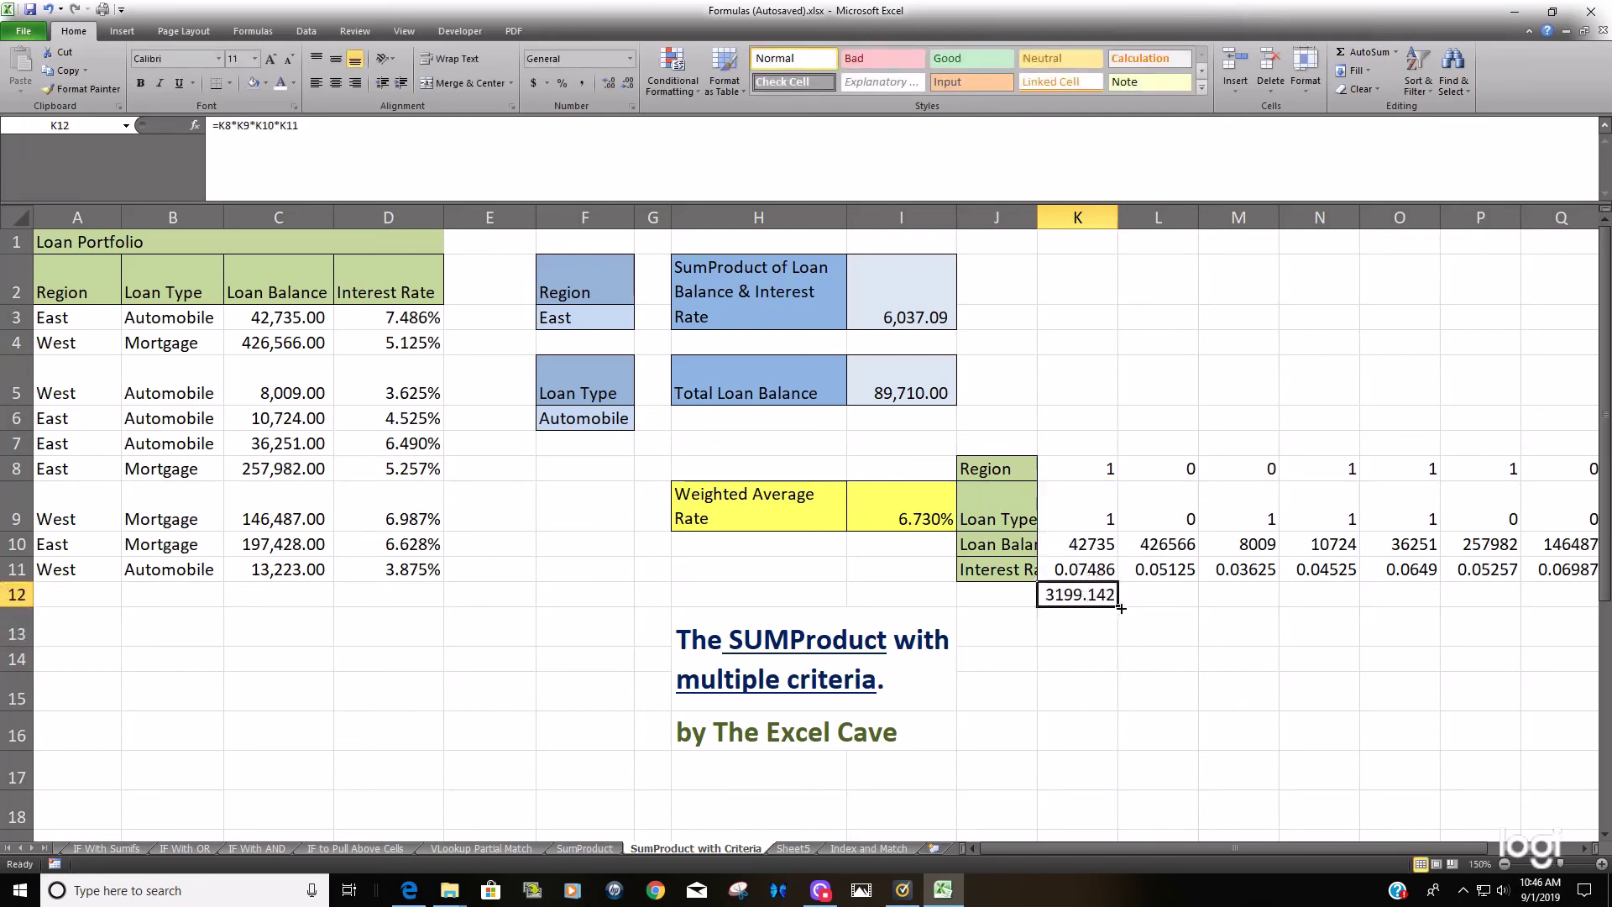
pyautogui.moveTo(1117, 606); pyautogui.dragTo(1444, 588)
# AutoSum the products in T12 with =SUM(K12:S12), giving 6037.093.
pyautogui.click(1506, 597)
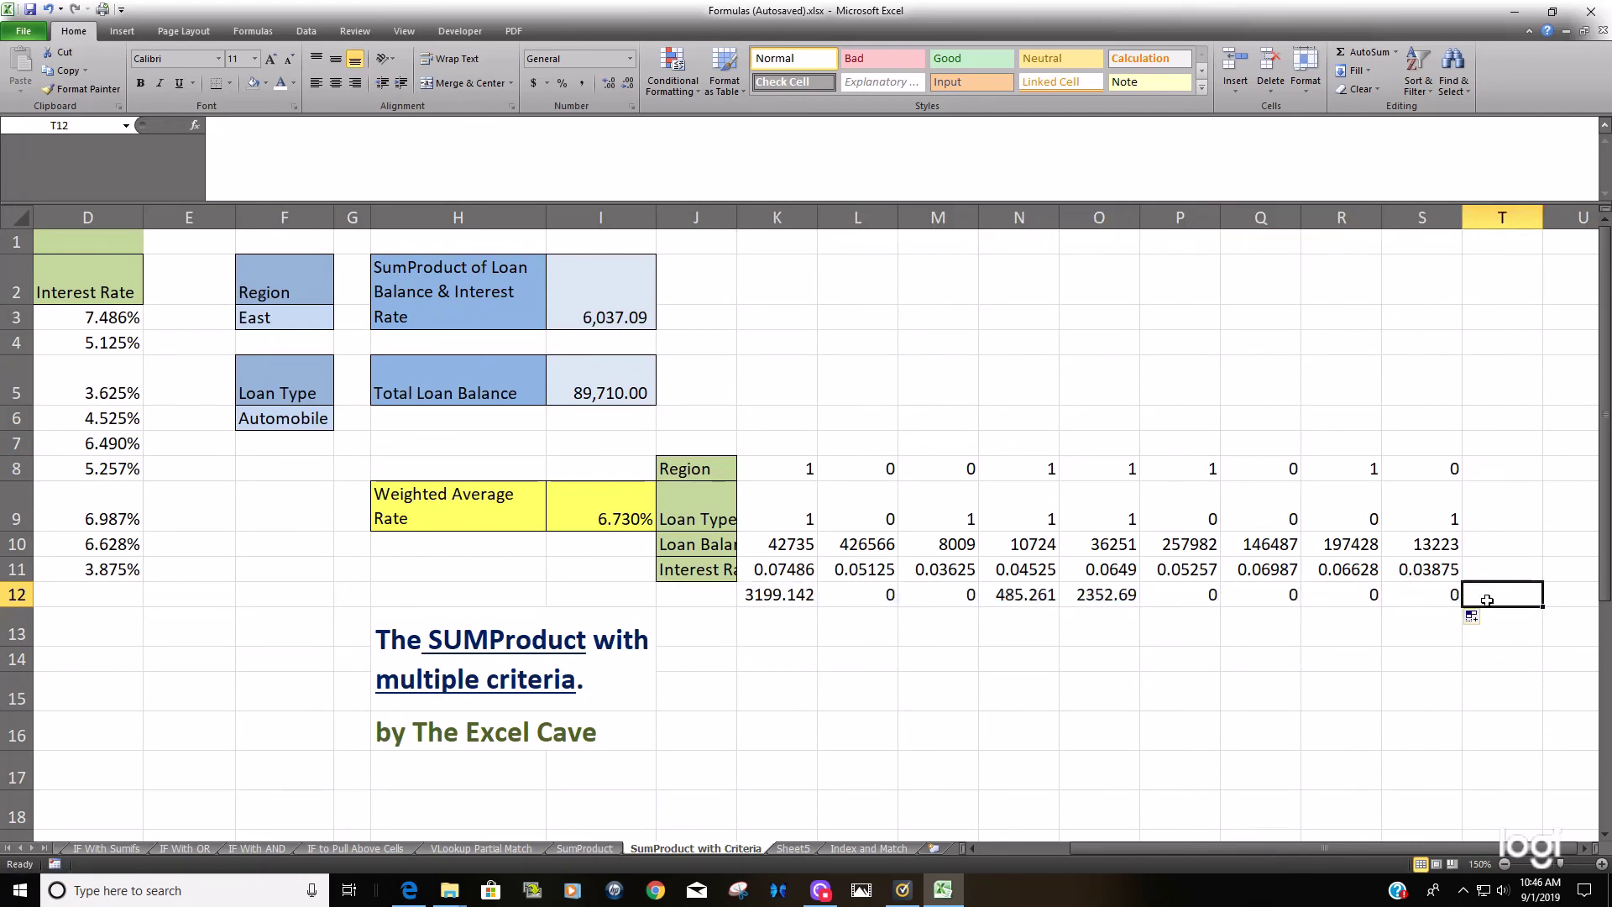
pyautogui.hotkey('alt', '=')
pyautogui.press('Return')
pyautogui.press('Up')
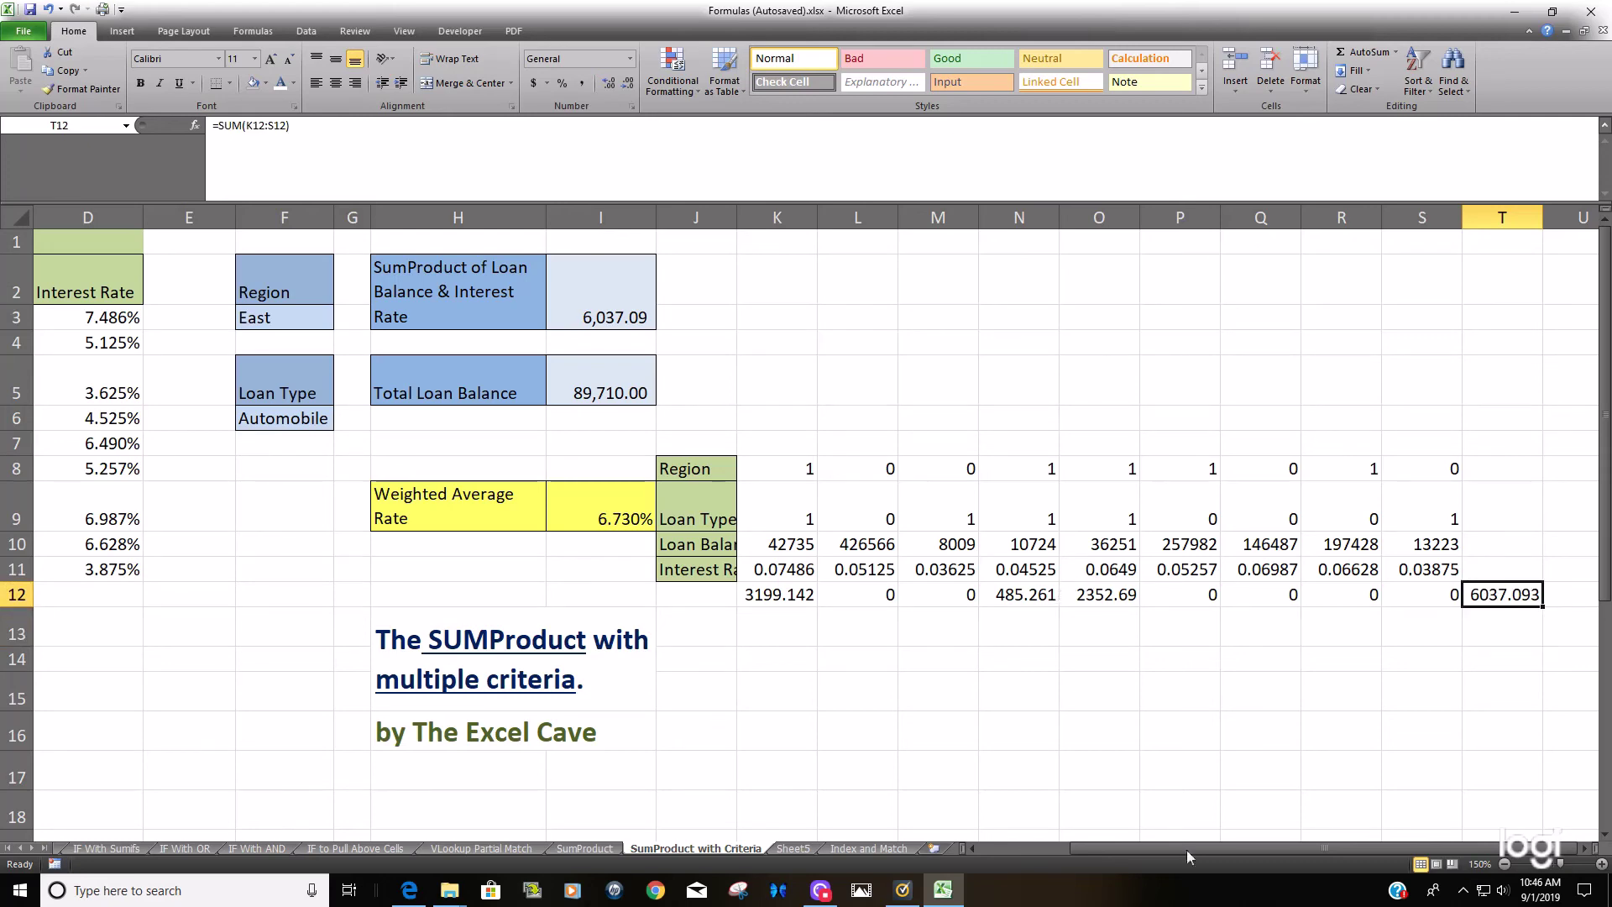
pyautogui.moveTo(1232, 844); pyautogui.dragTo(1212, 847)
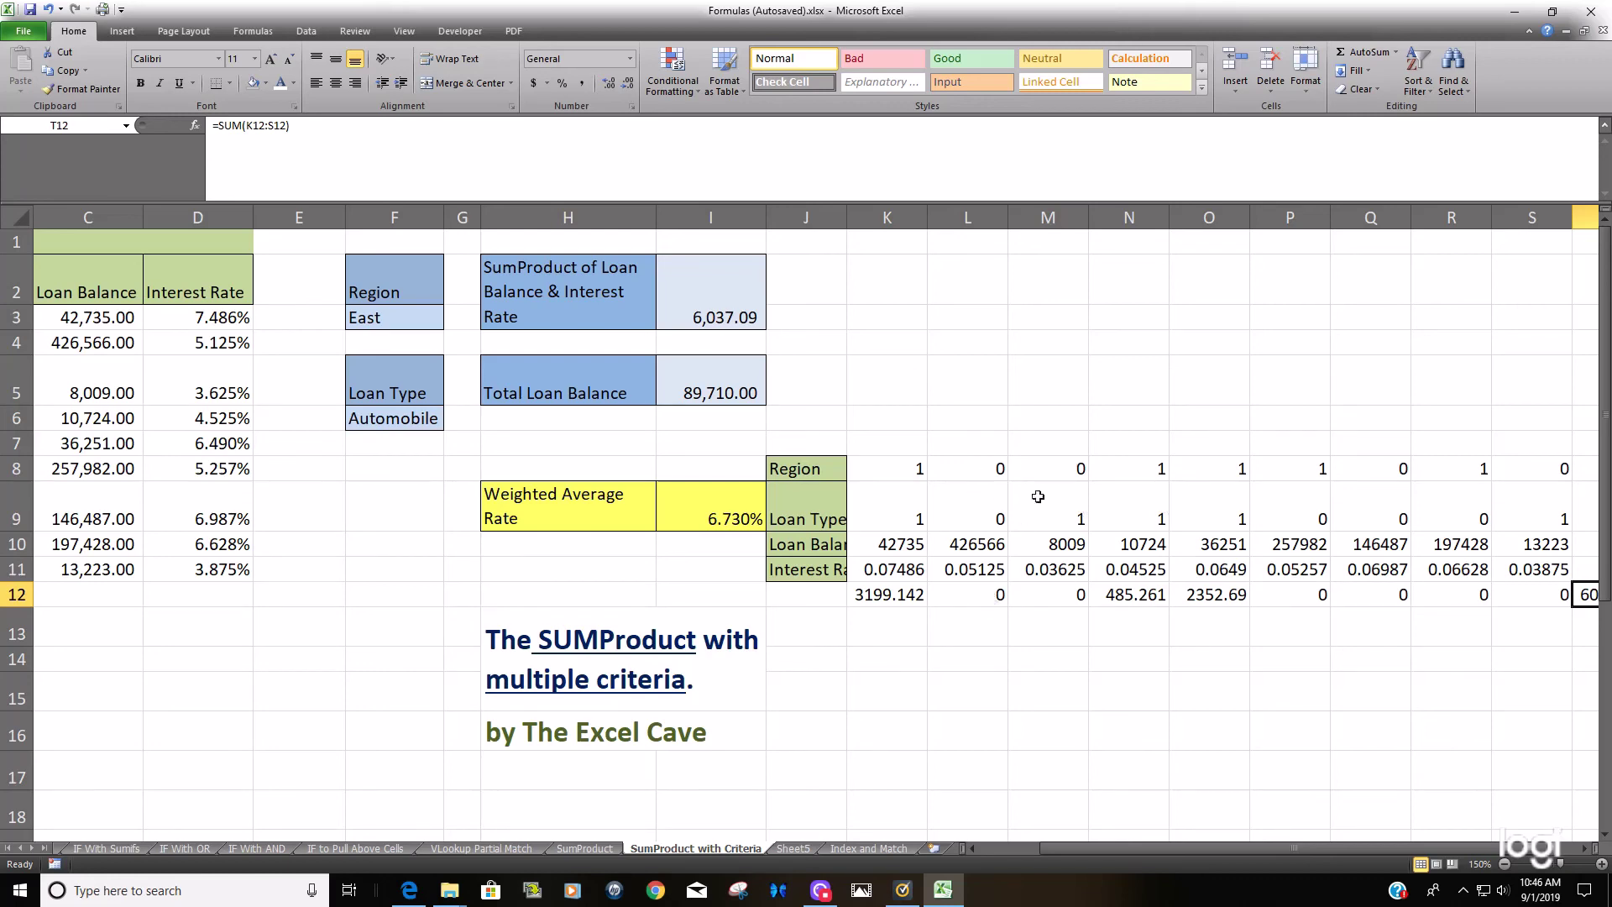
pyautogui.click(899, 463)
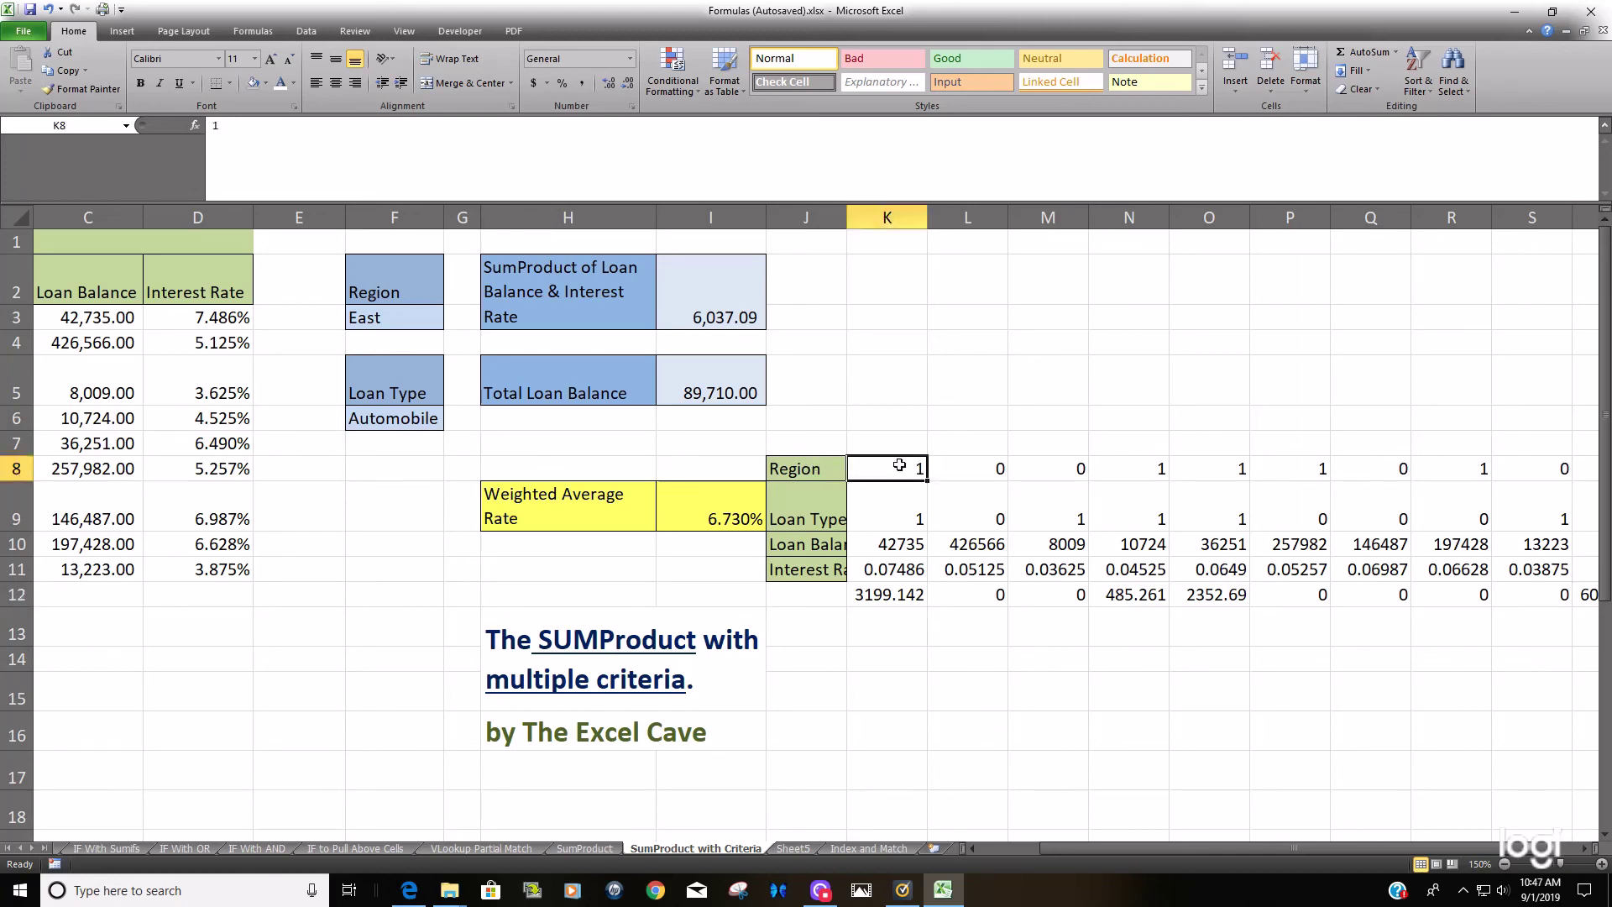
pyautogui.click(906, 510)
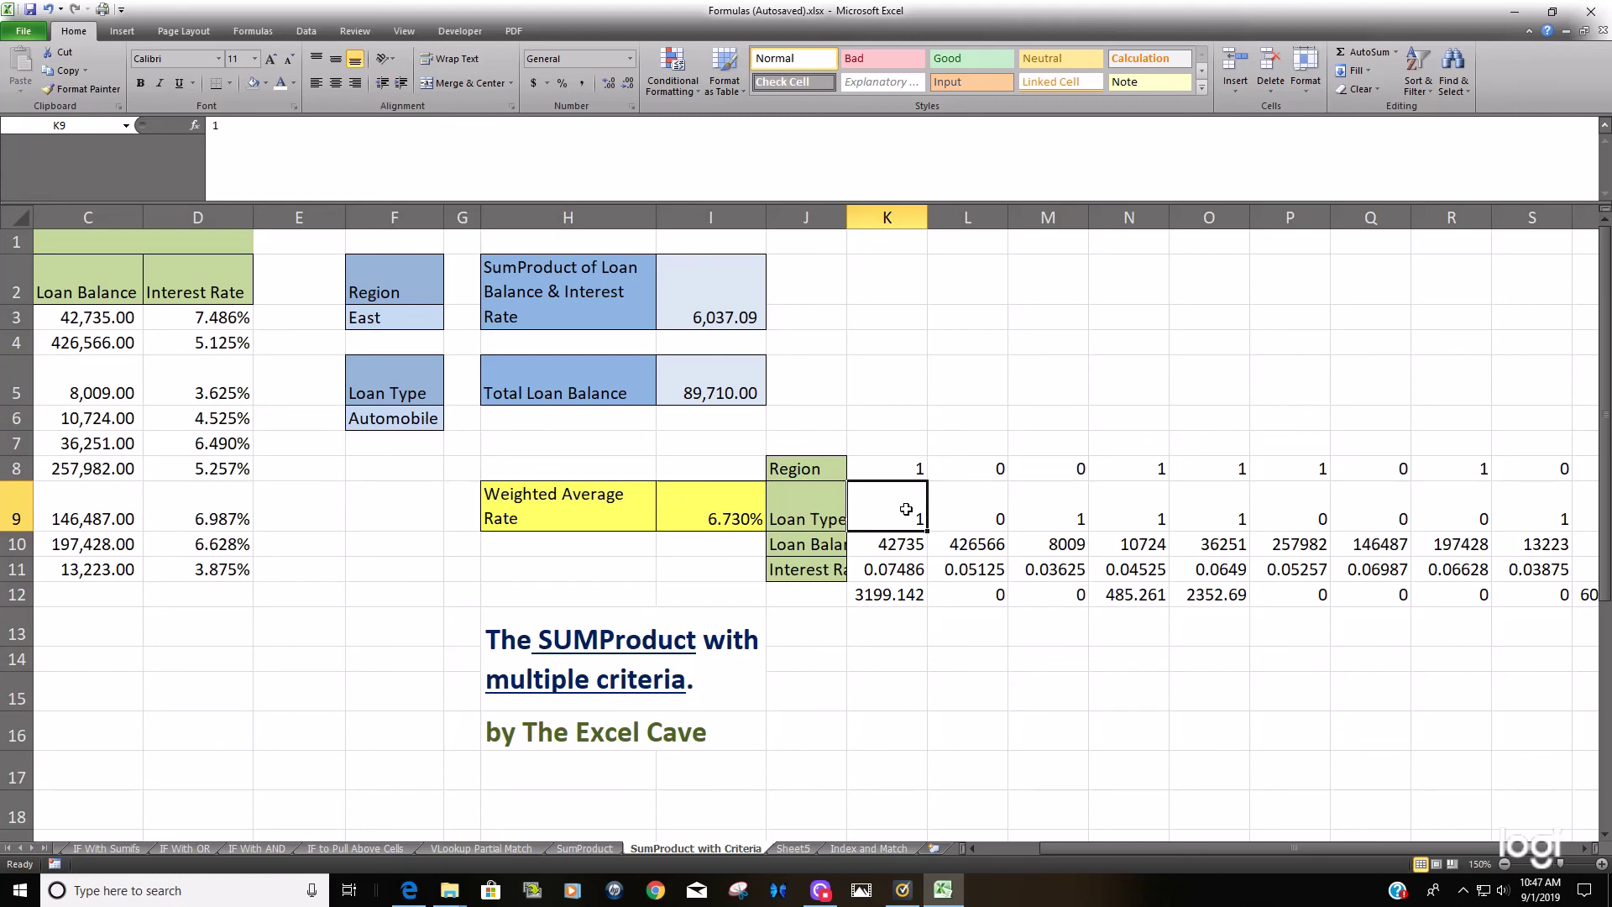
pyautogui.click(995, 466)
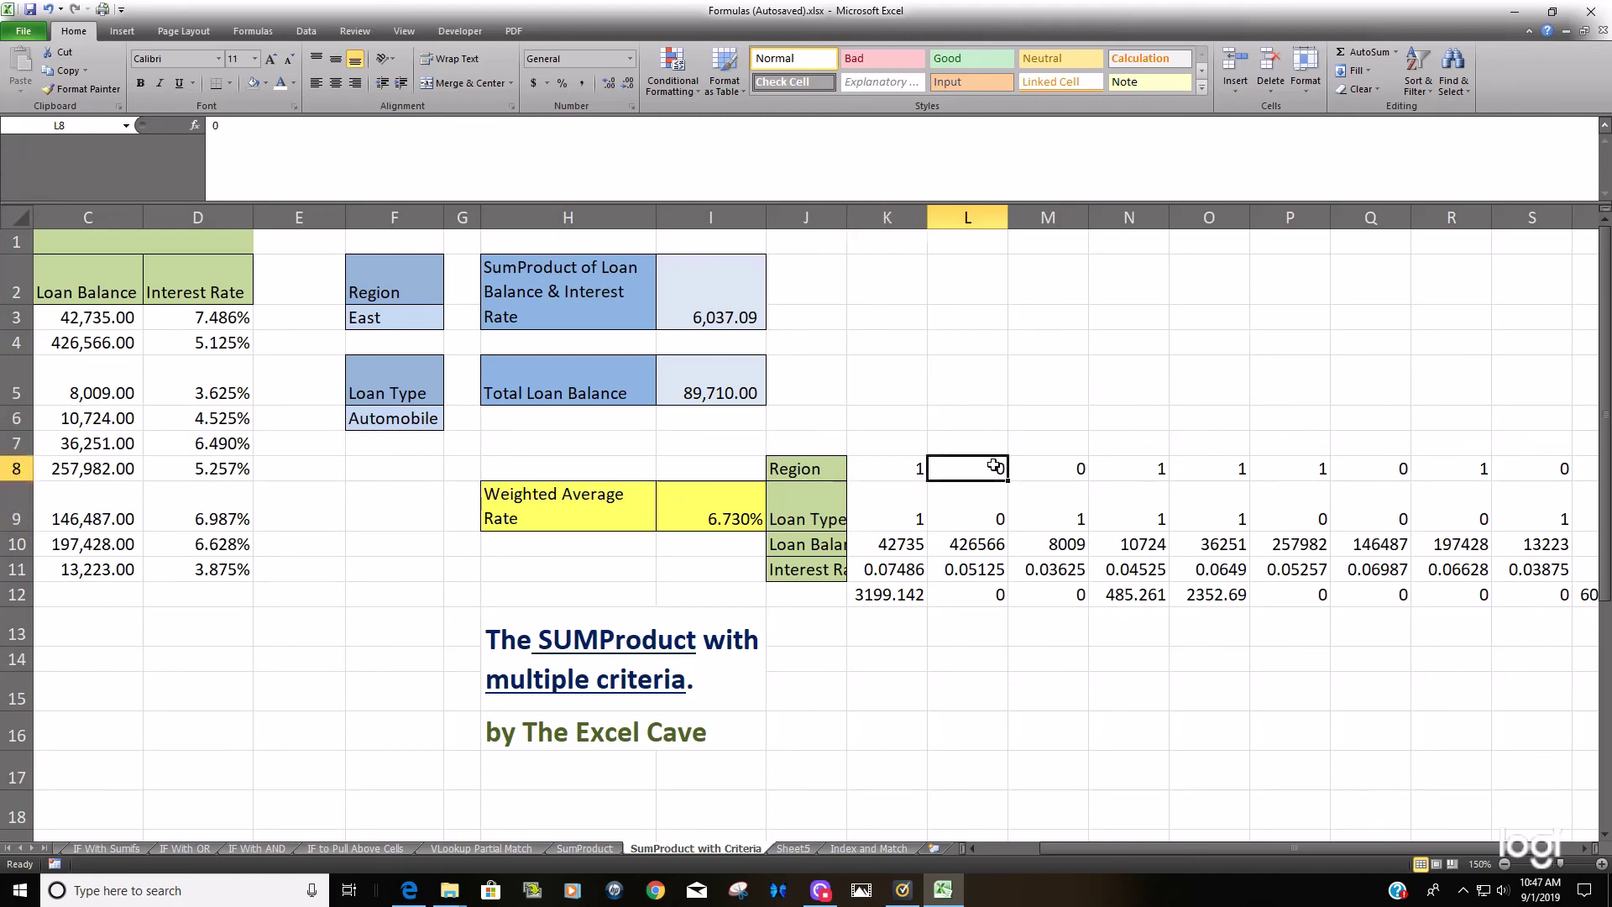
pyautogui.click(974, 527)
pyautogui.click(1069, 513)
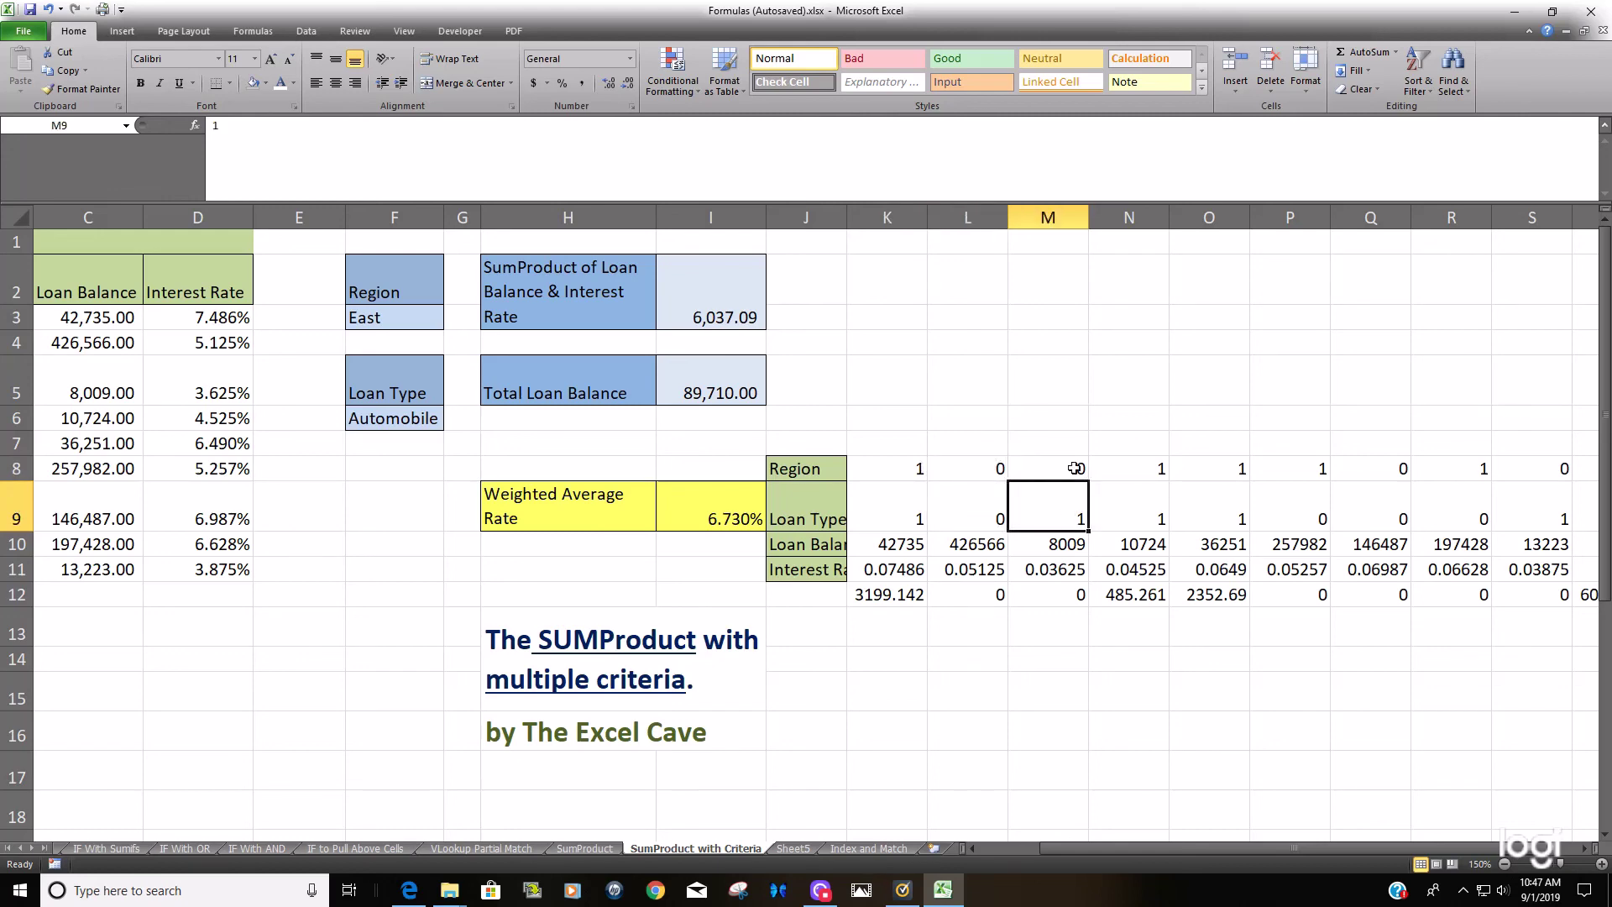
pyautogui.click(1078, 464)
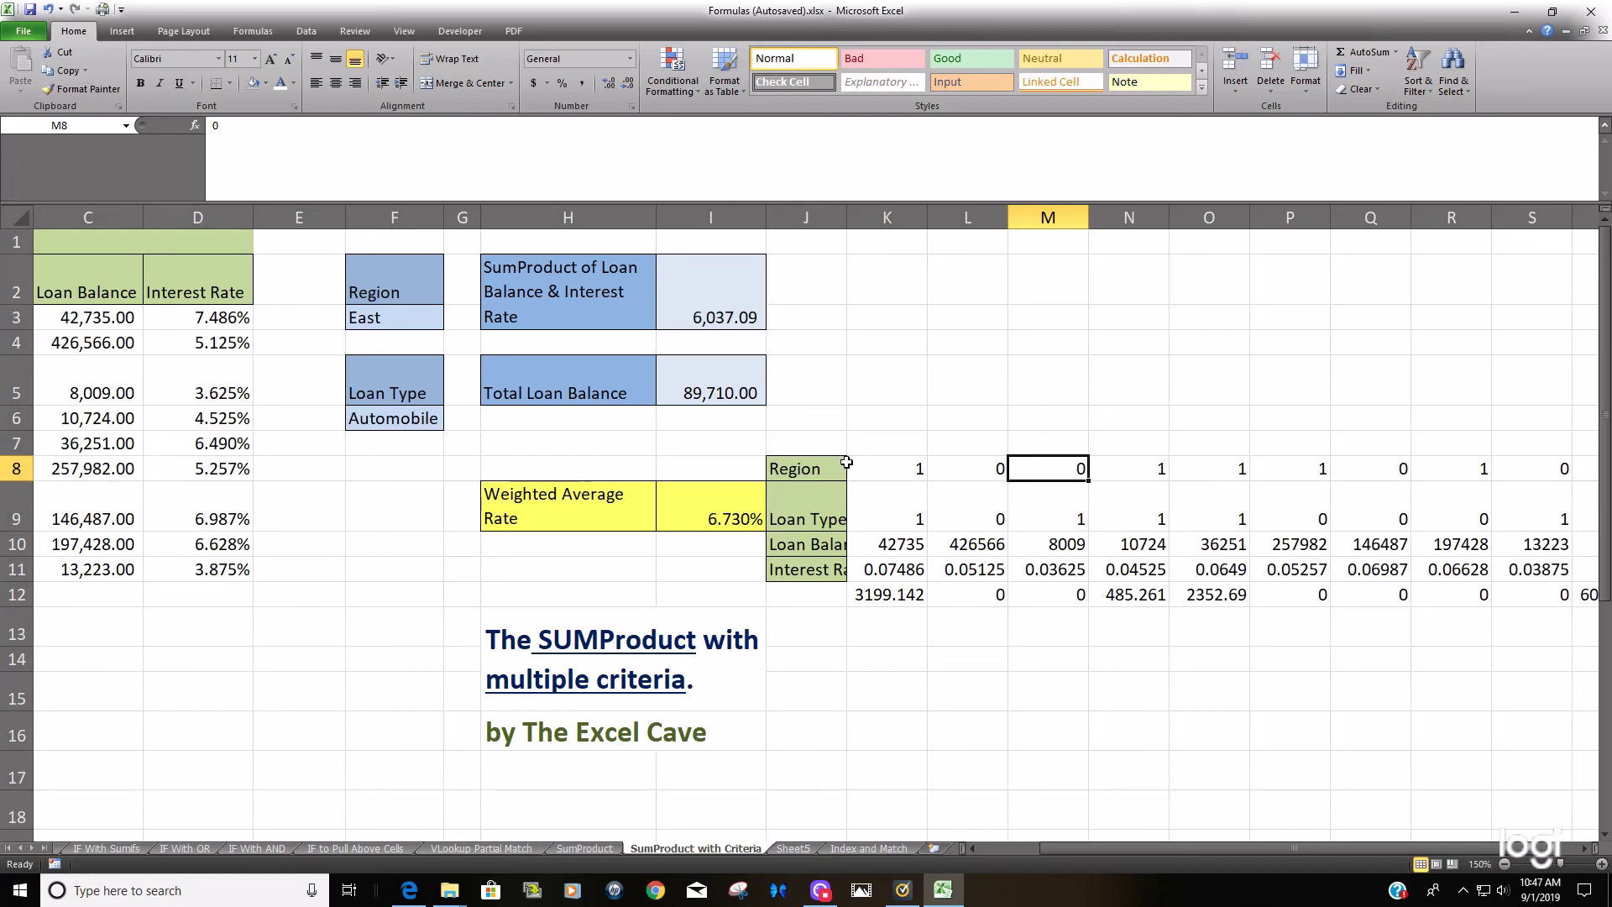
pyautogui.moveTo(1343, 848); pyautogui.dragTo(1092, 849)
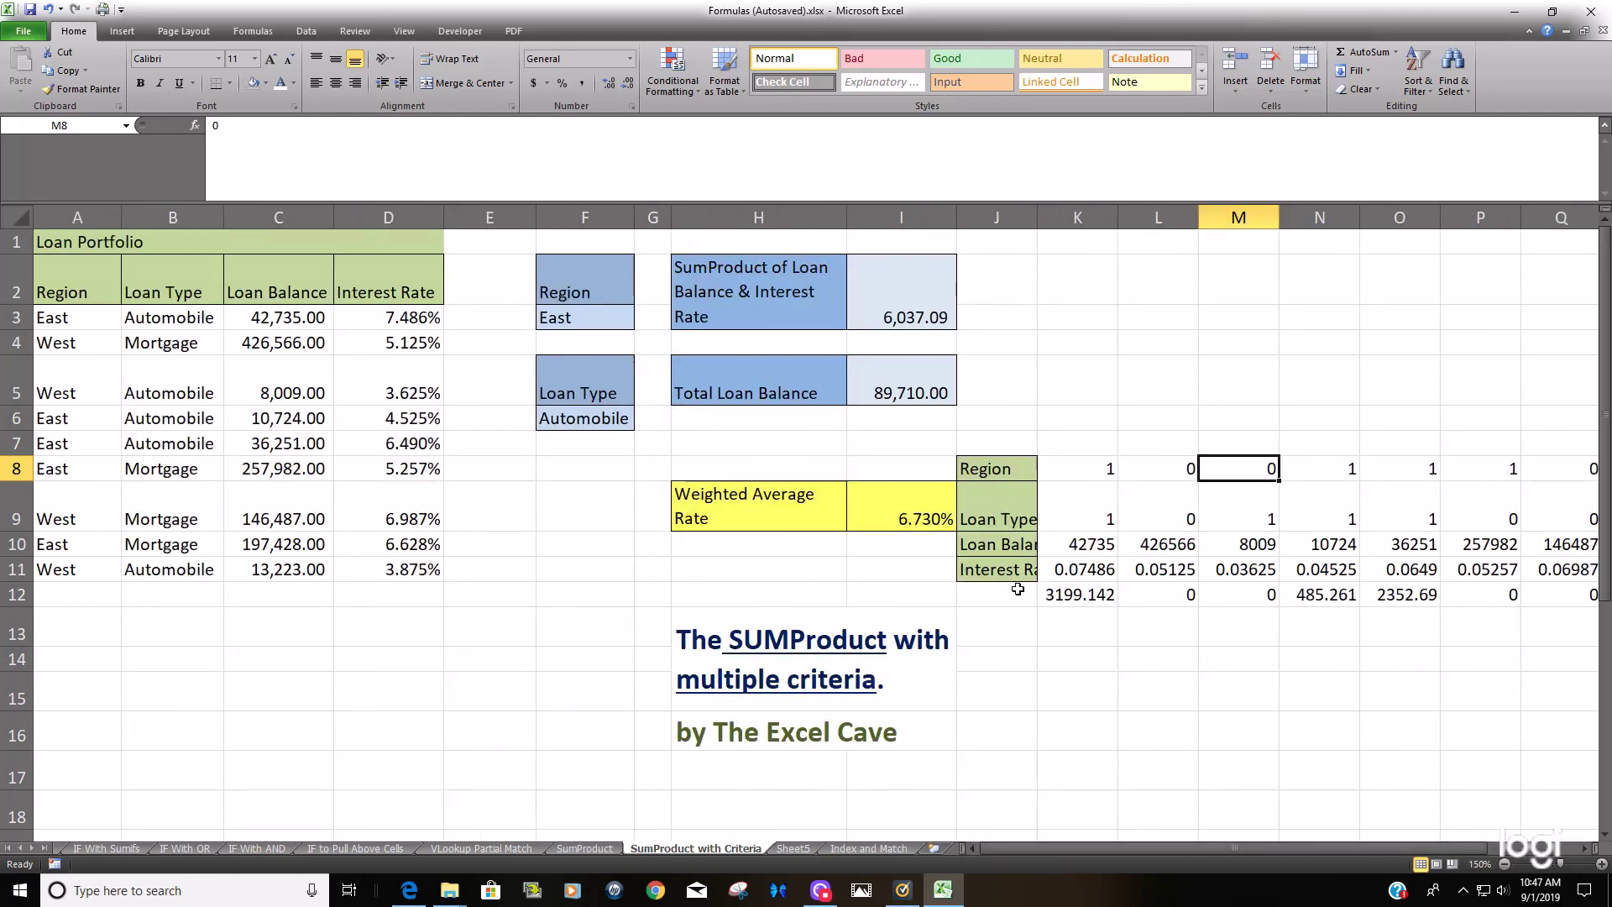